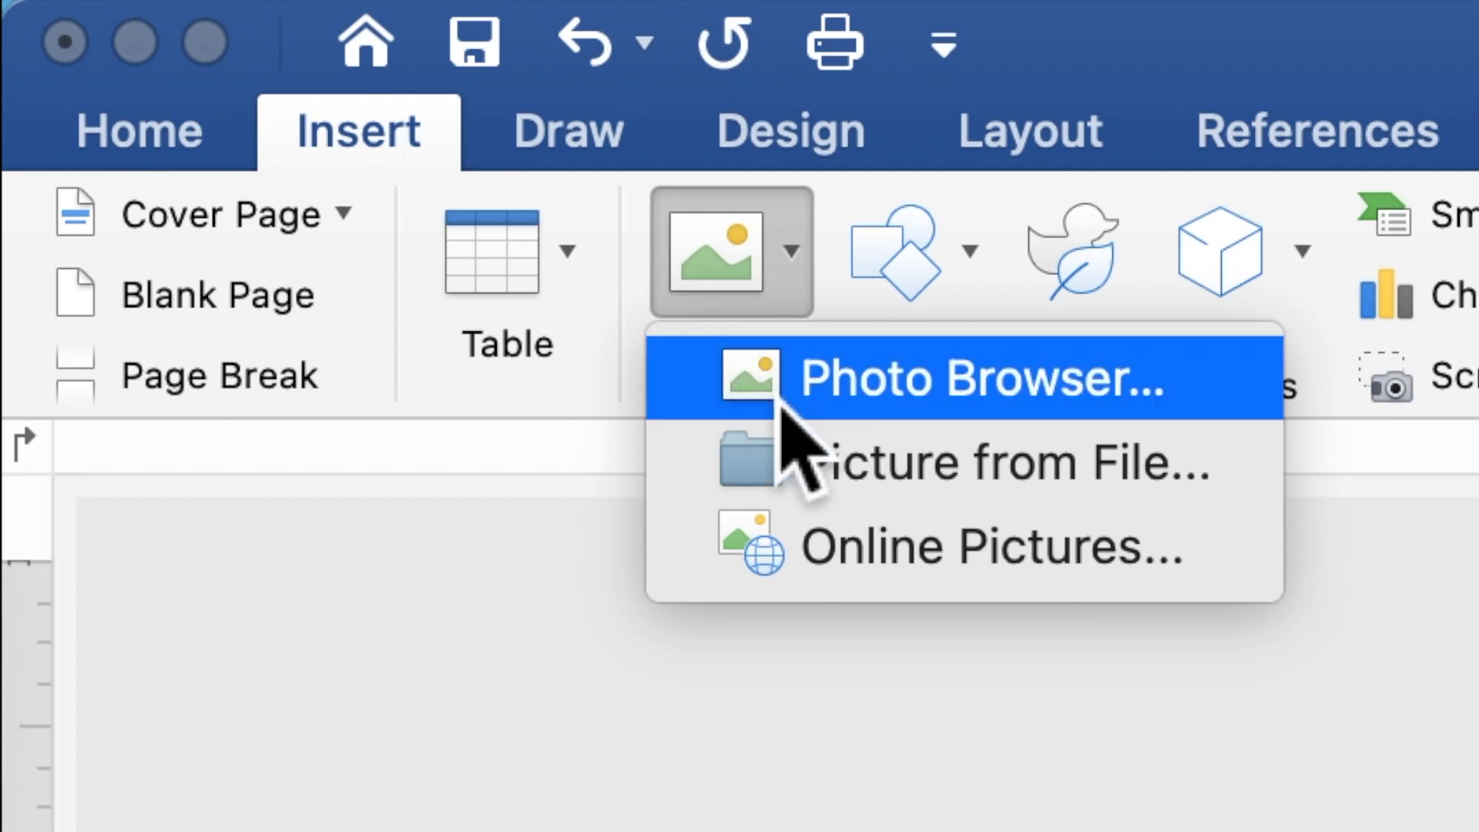
# Step: Insert the picture PINK FLOWERS AND BUTTERFLIES BACKGROUND.jpg from file onto the page
pyautogui.click(801, 449)
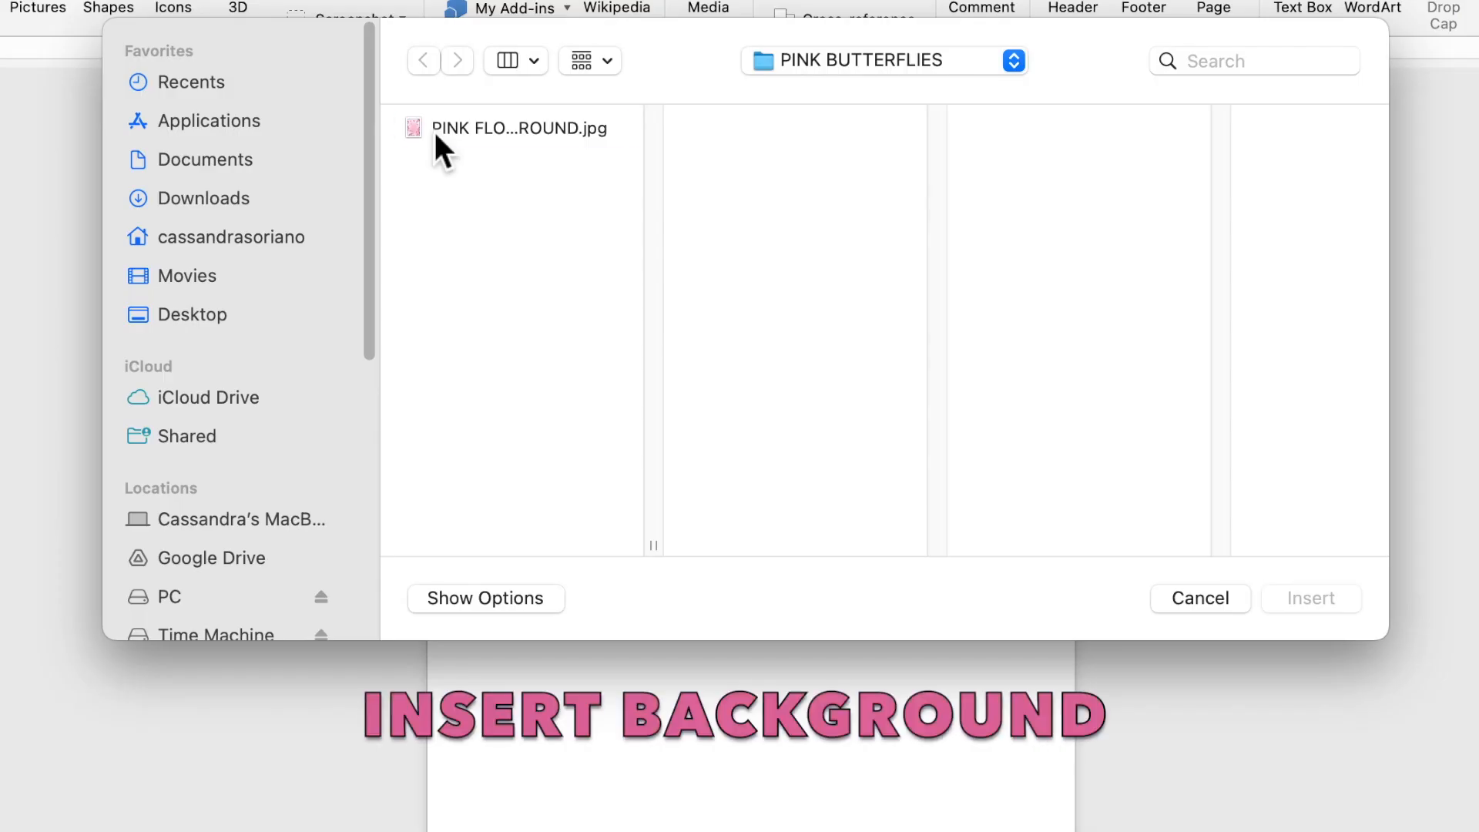
pyautogui.click(507, 159)
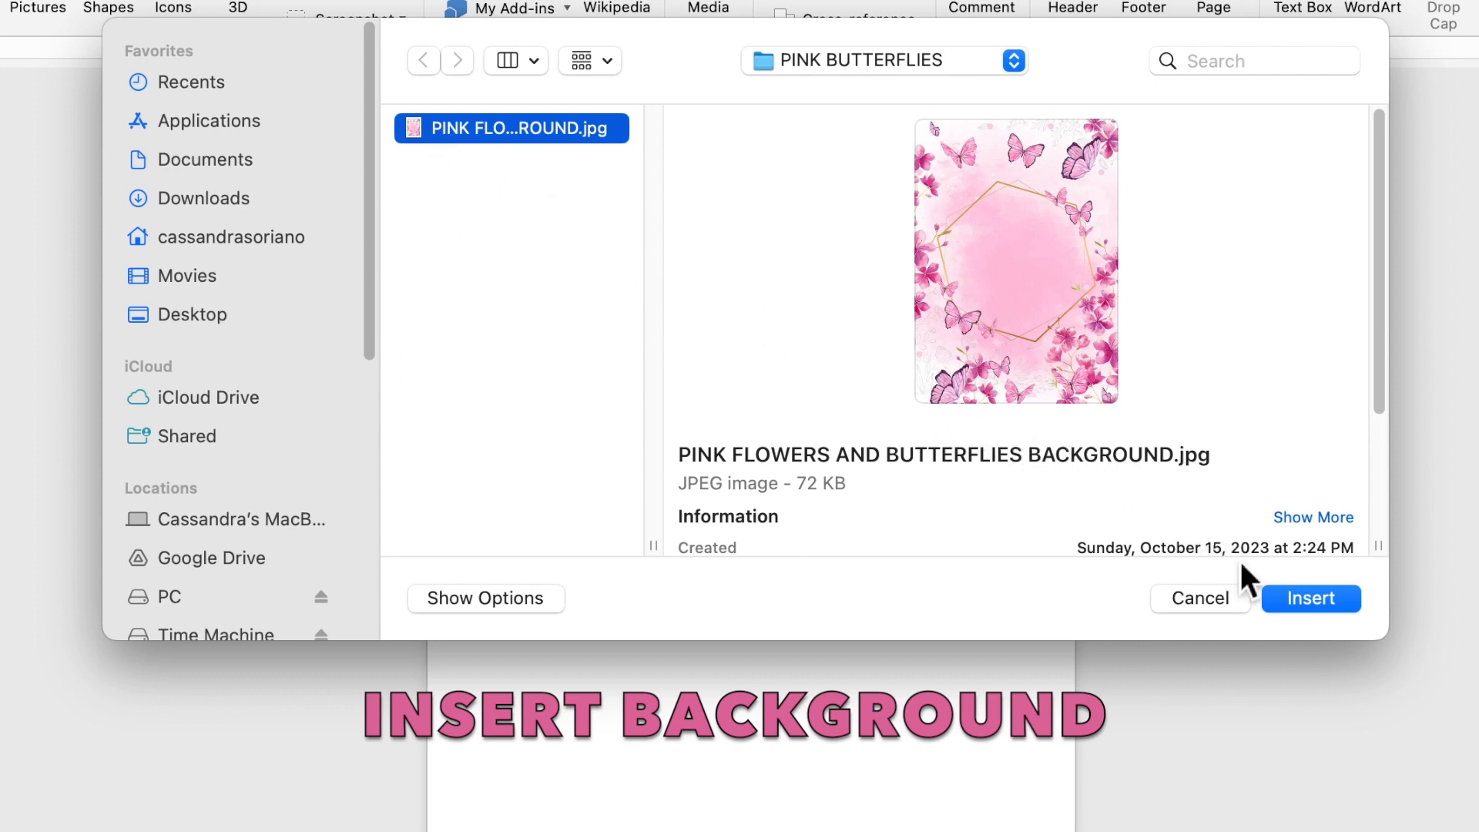
pyautogui.click(1309, 599)
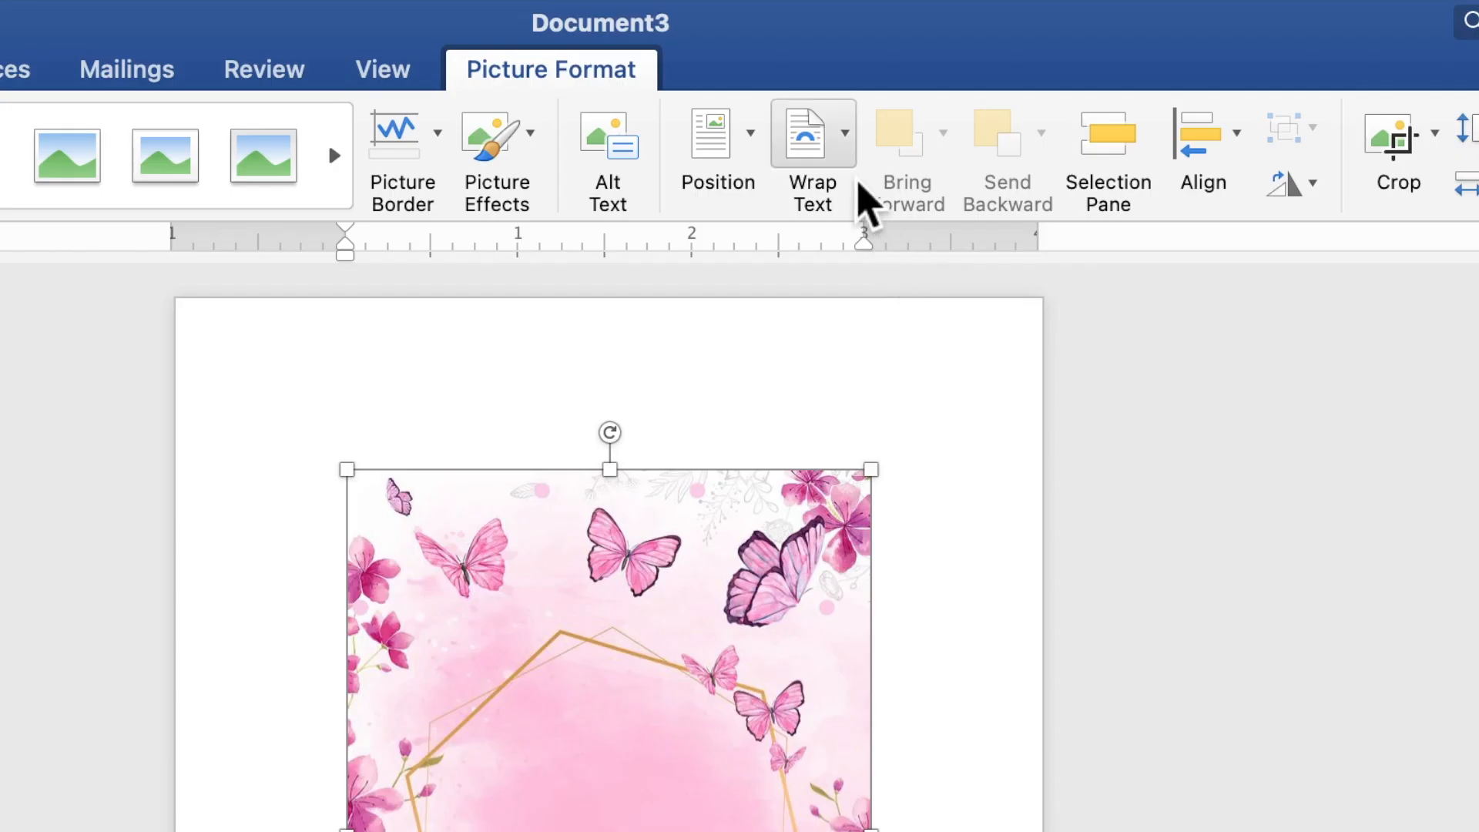
# Step: Put the floral picture behind text, move it top-left and enlarge it to 7.02" by 5.02"
pyautogui.click(841, 150)
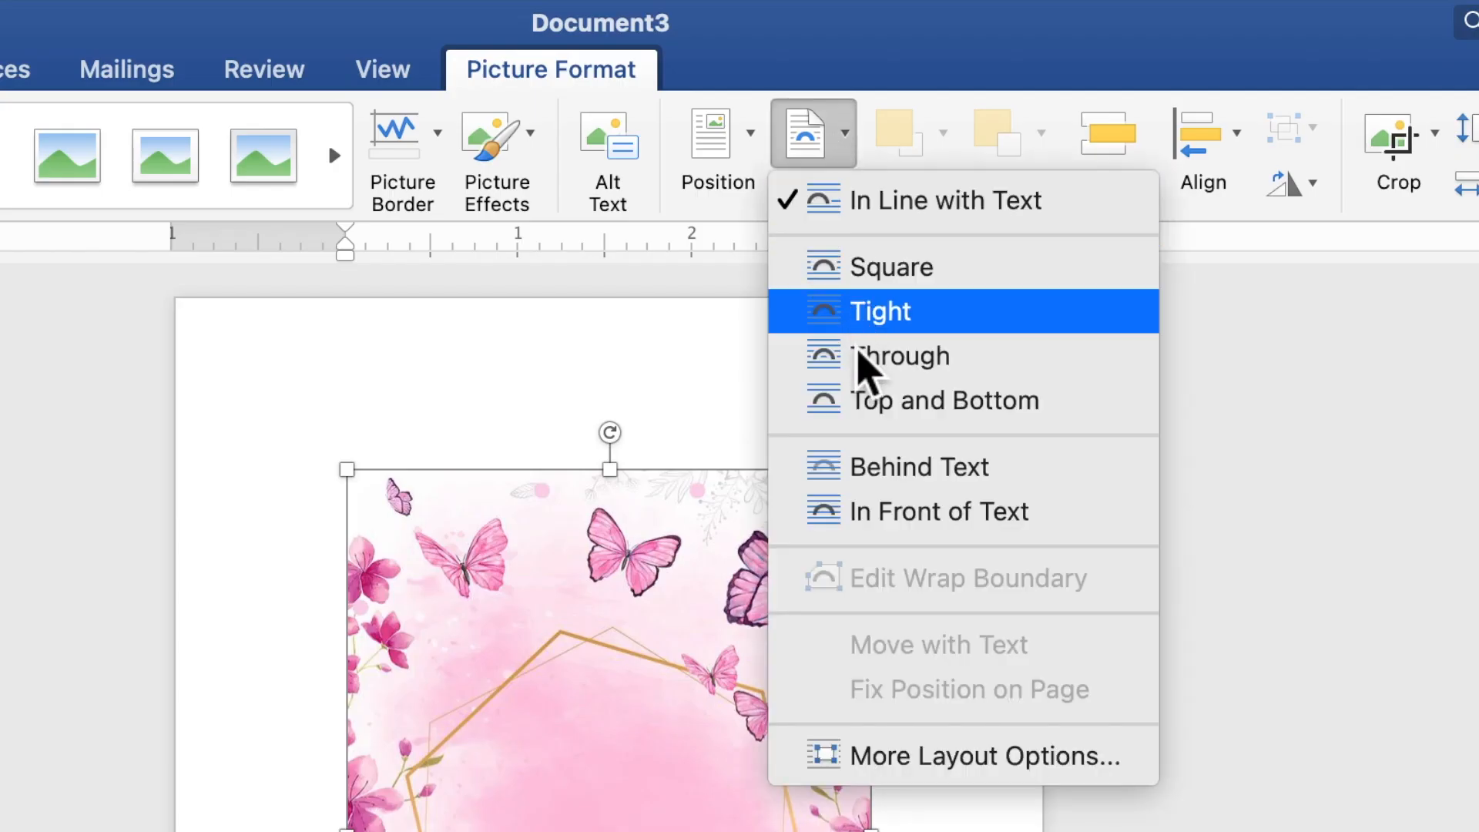
pyautogui.click(884, 467)
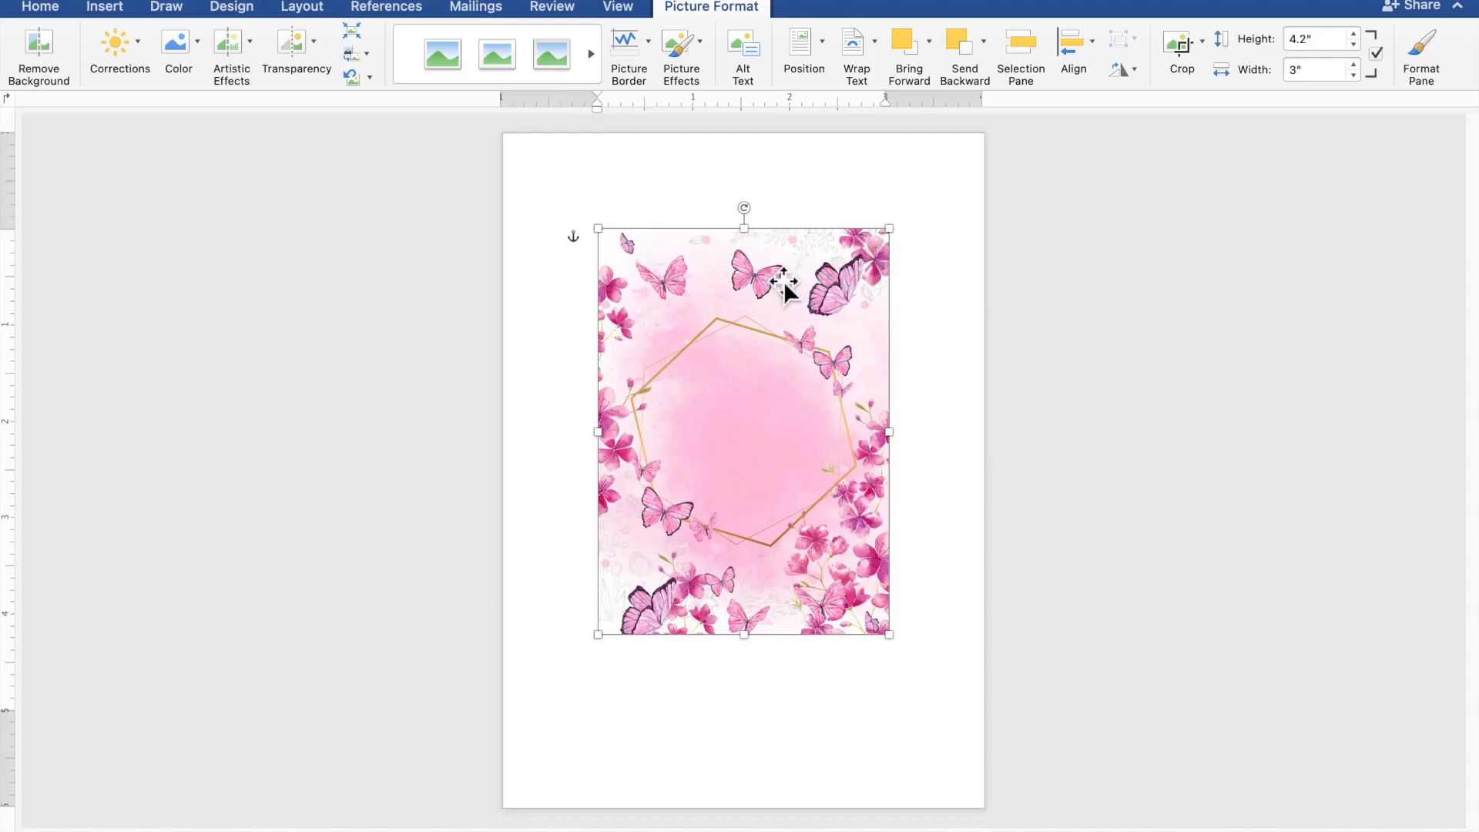
pyautogui.moveTo(755, 292); pyautogui.dragTo(660, 192)
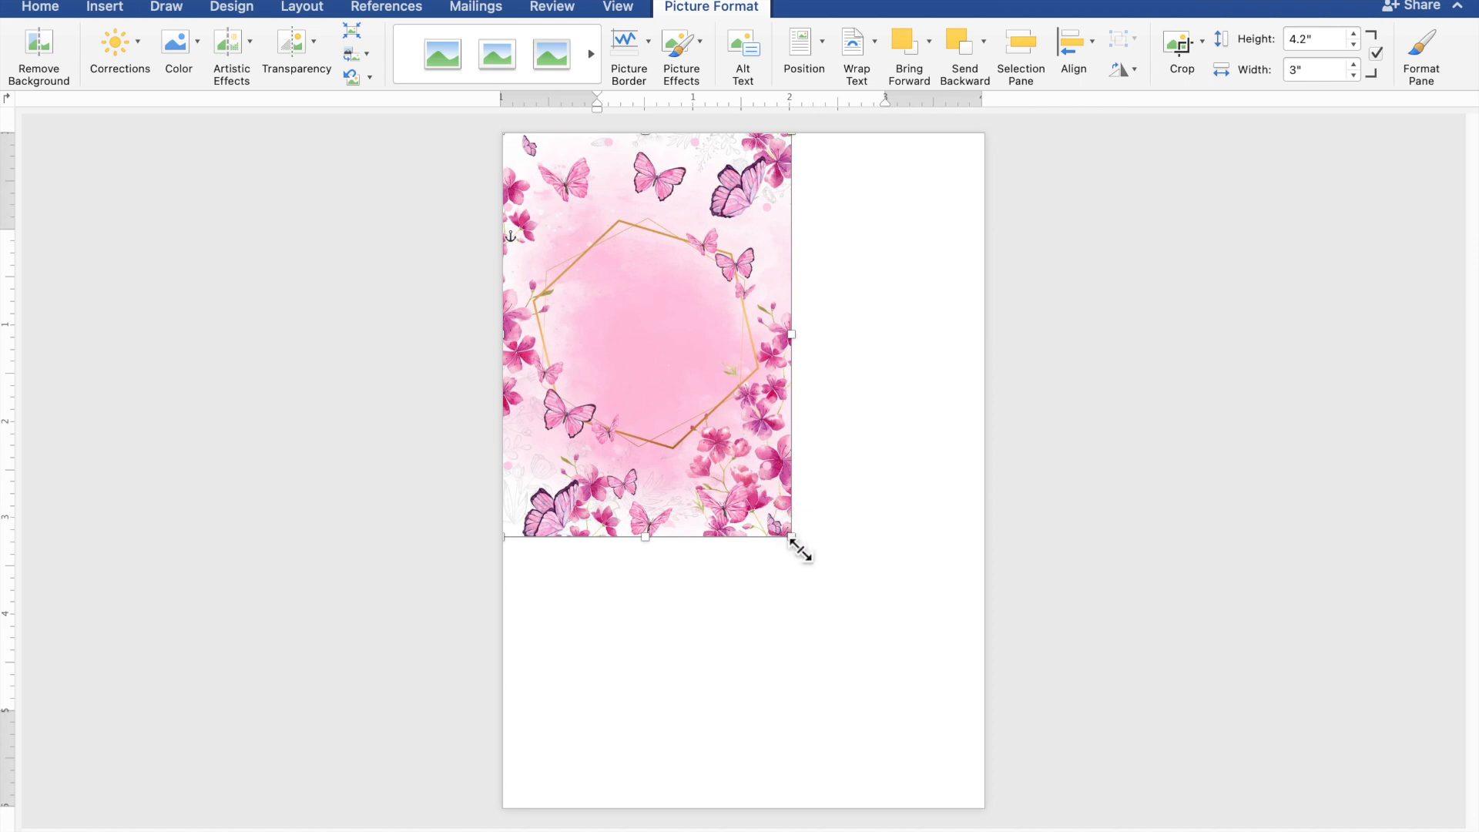
pyautogui.moveTo(801, 549); pyautogui.dragTo(971, 823)
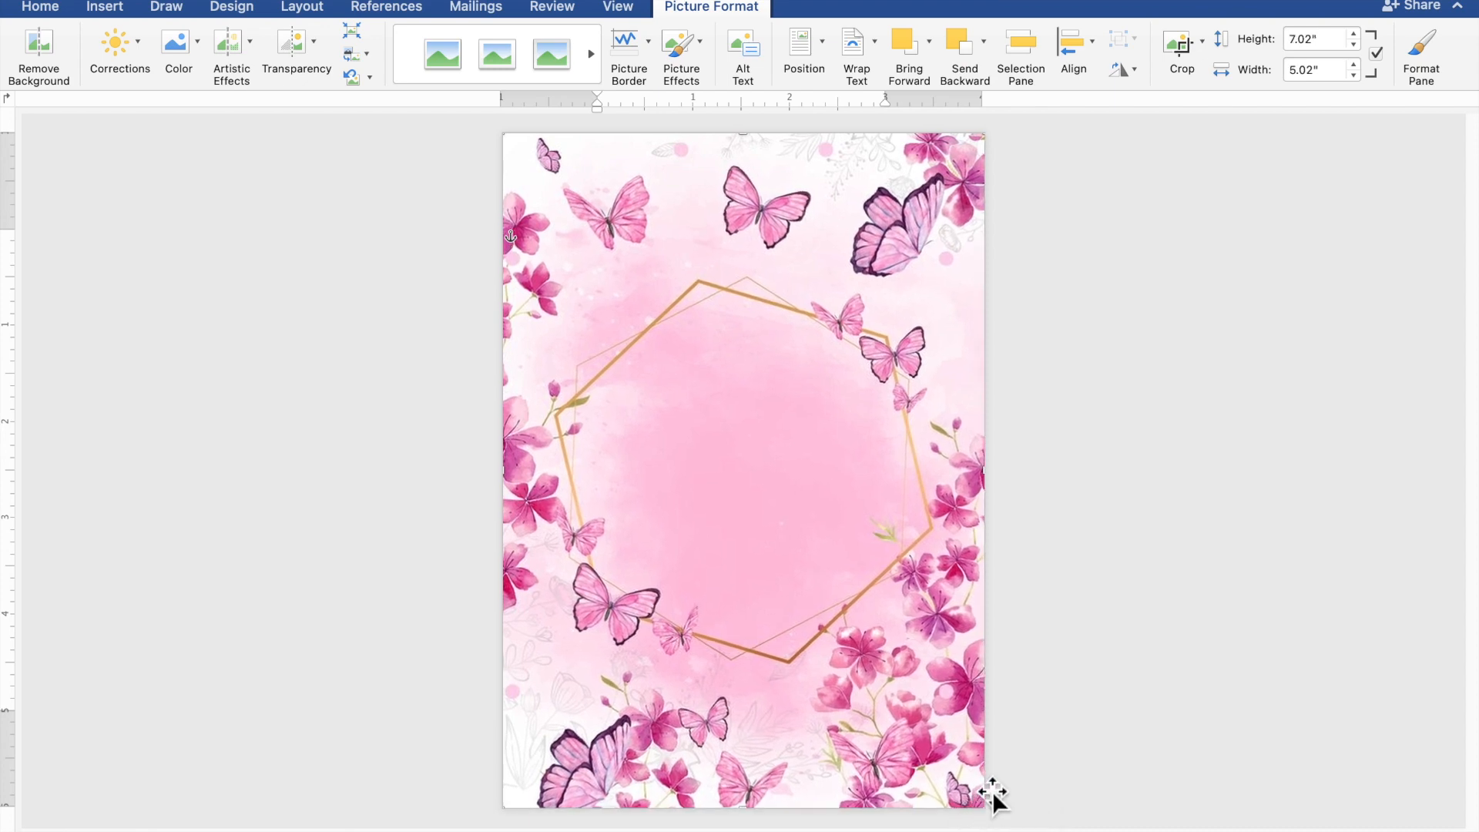
pyautogui.click(1259, 621)
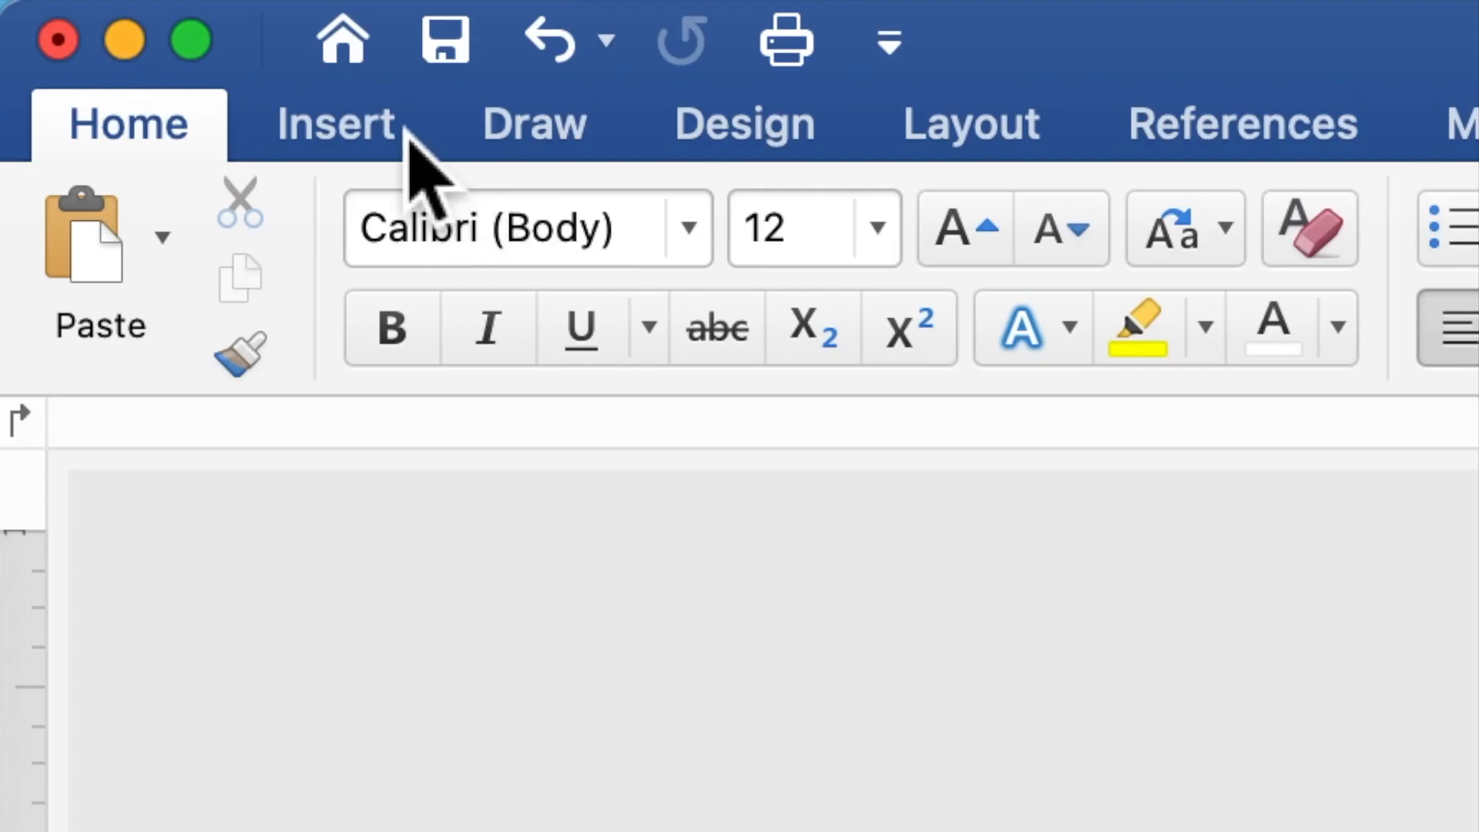
# Step: Draw a 4.67" by 3.96" rectangle across the centre of the floral page
pyautogui.click(408, 130)
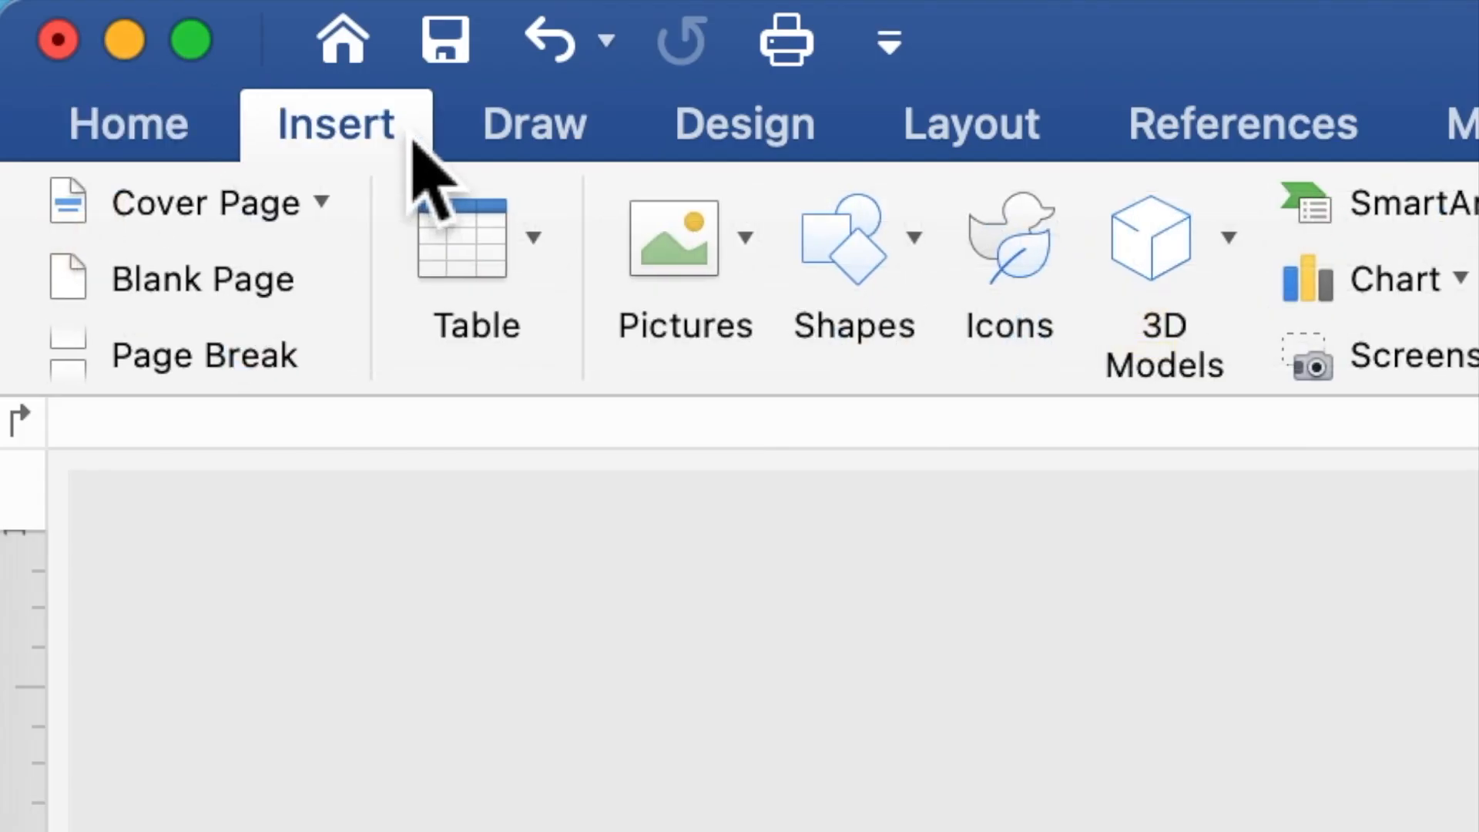
pyautogui.click(875, 286)
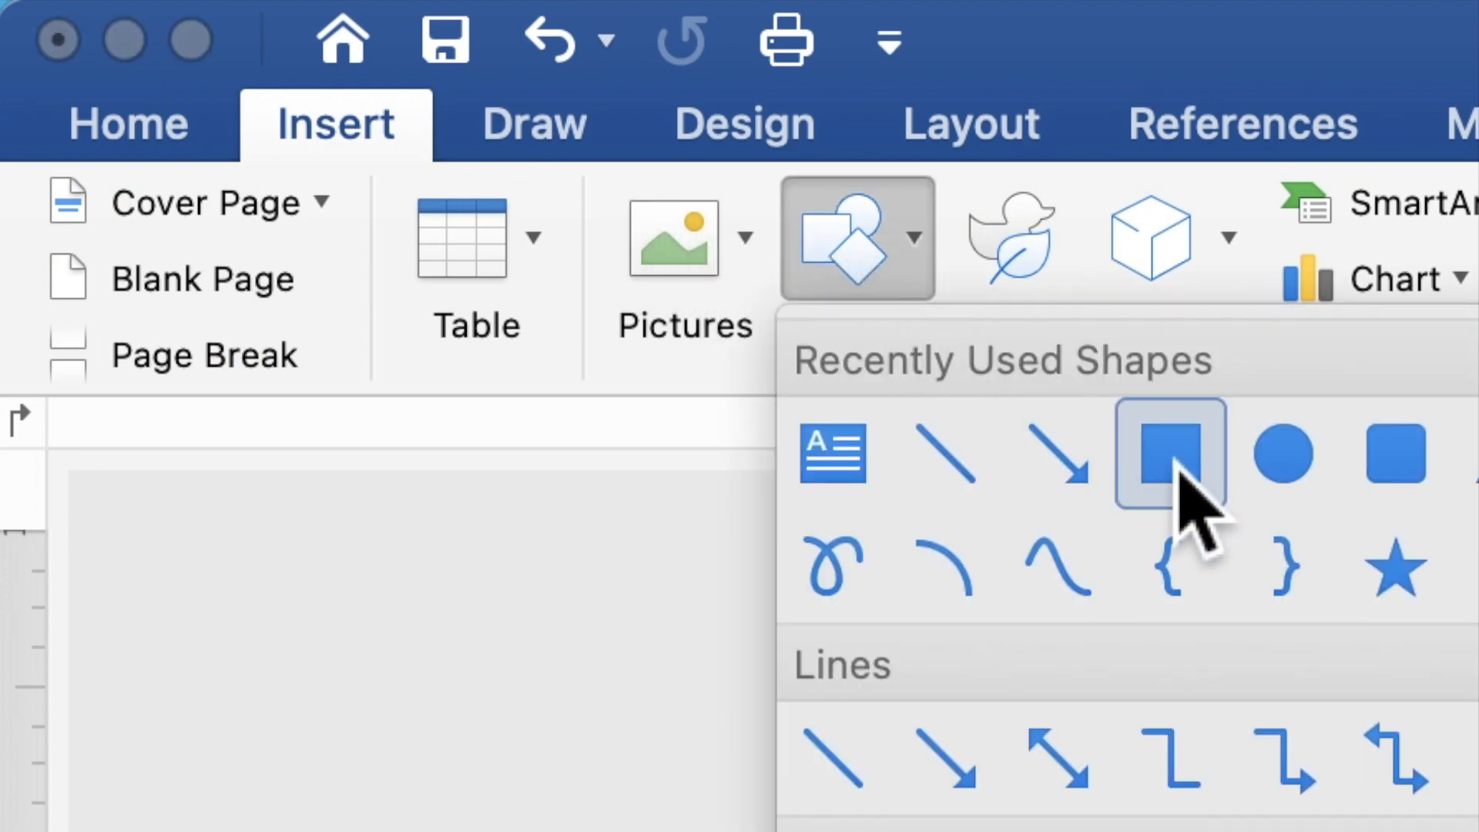
pyautogui.click(1180, 494)
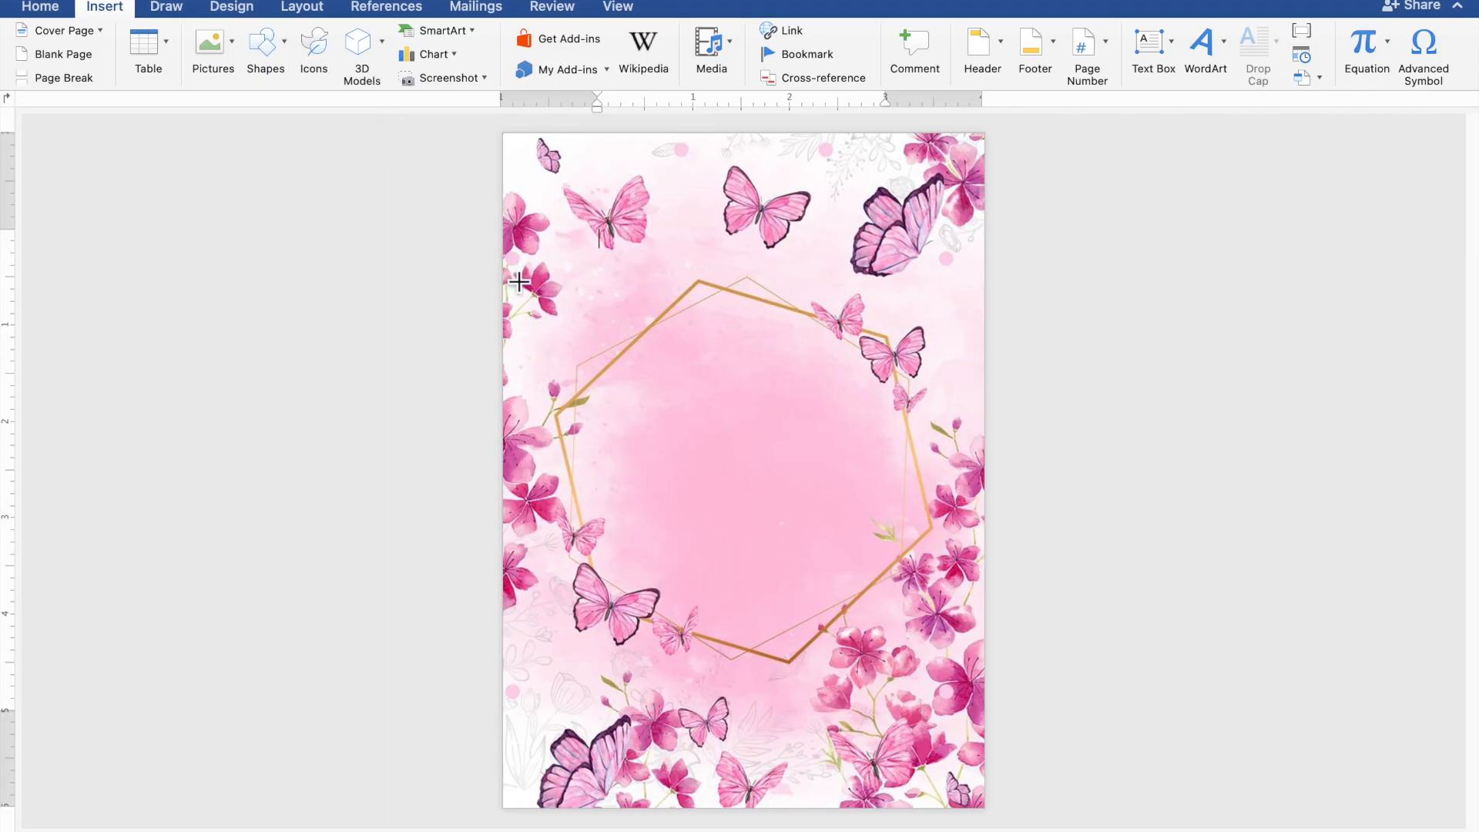
pyautogui.moveTo(531, 290); pyautogui.dragTo(984, 671)
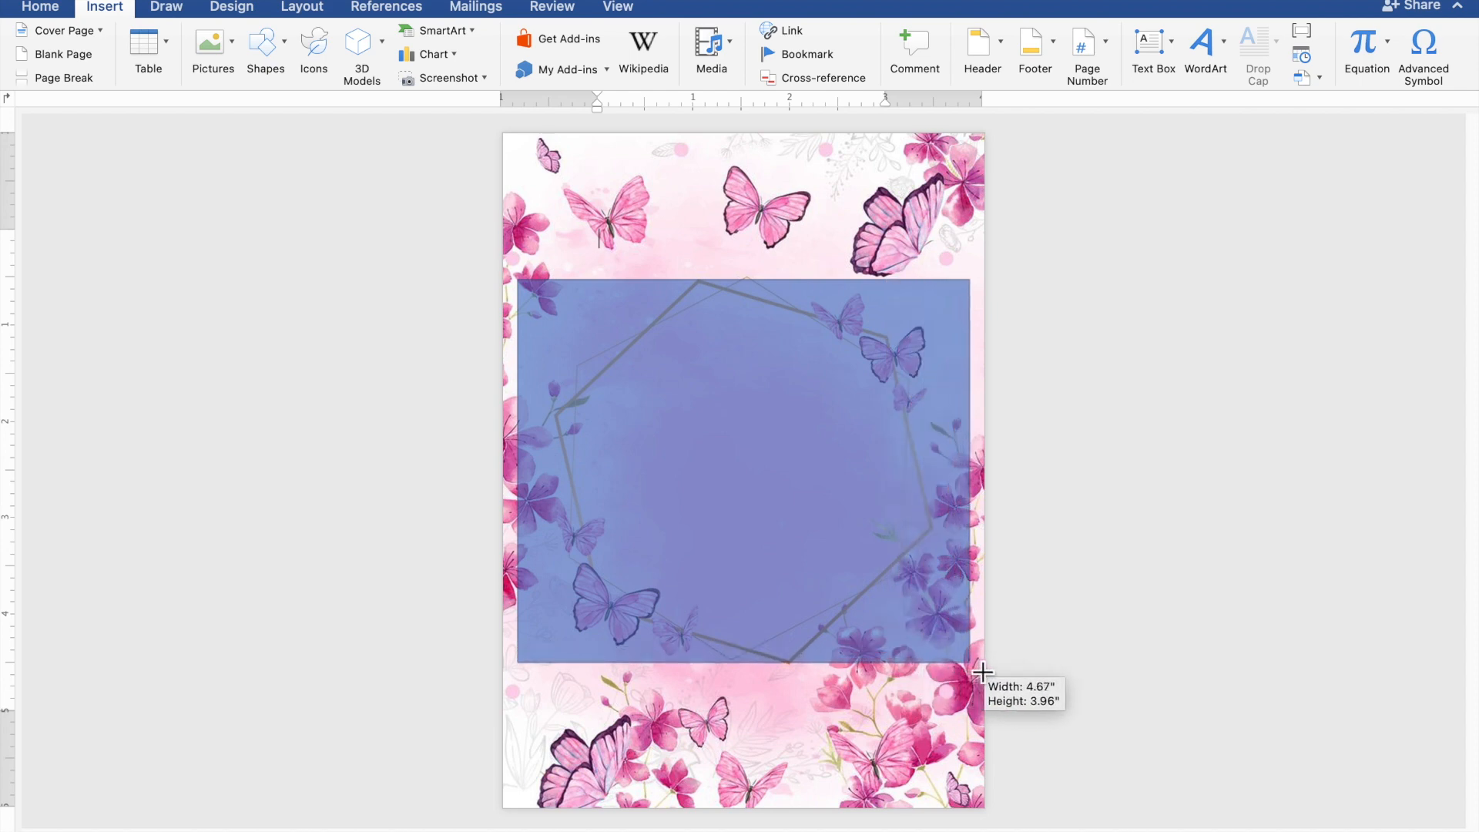
pyautogui.moveTo(983, 672); pyautogui.dragTo(983, 672)
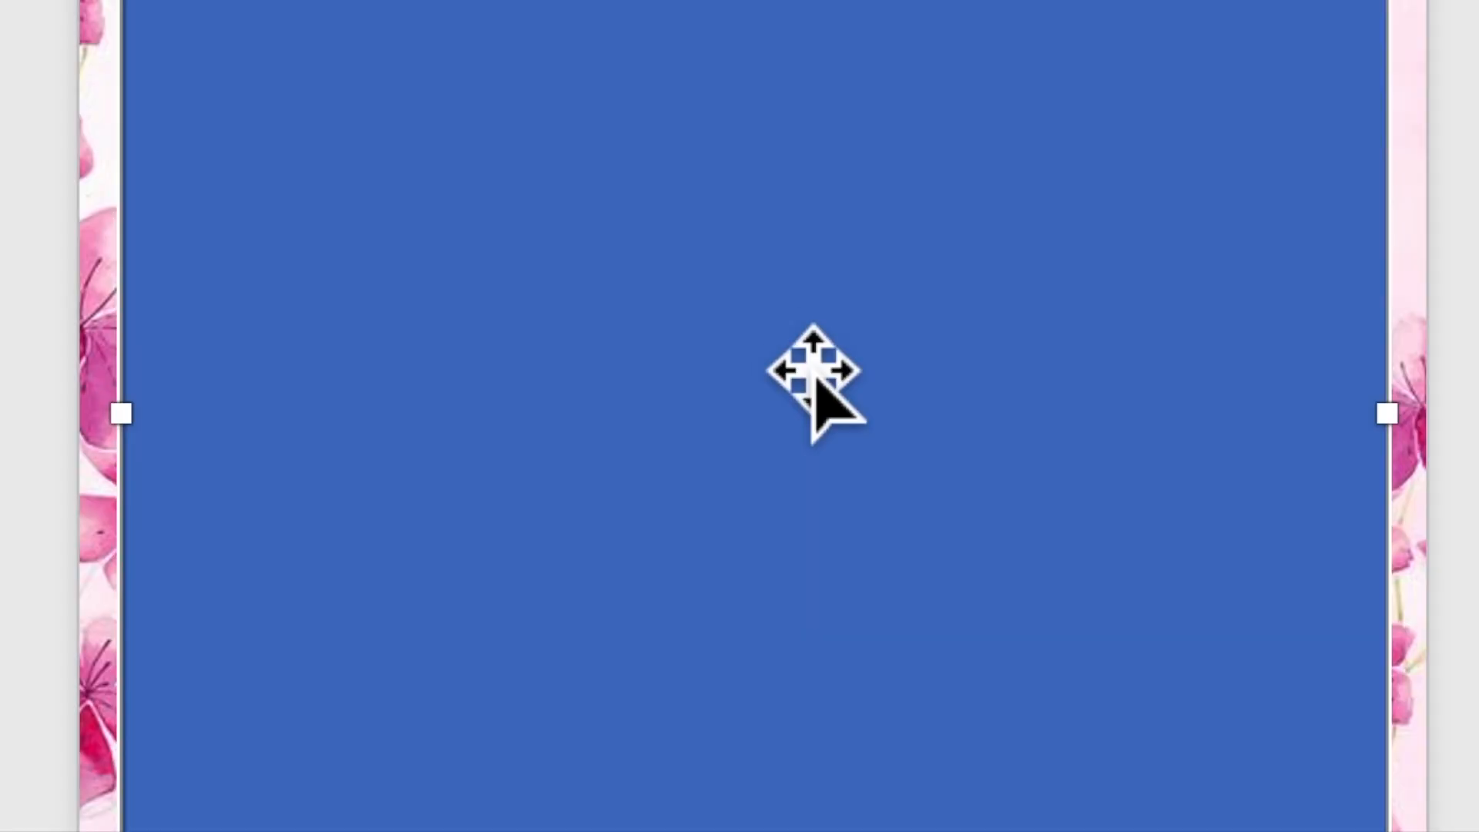
# Step: Start adding text inside the blue rectangle from its right-click menu
pyautogui.rightClick(786, 343)
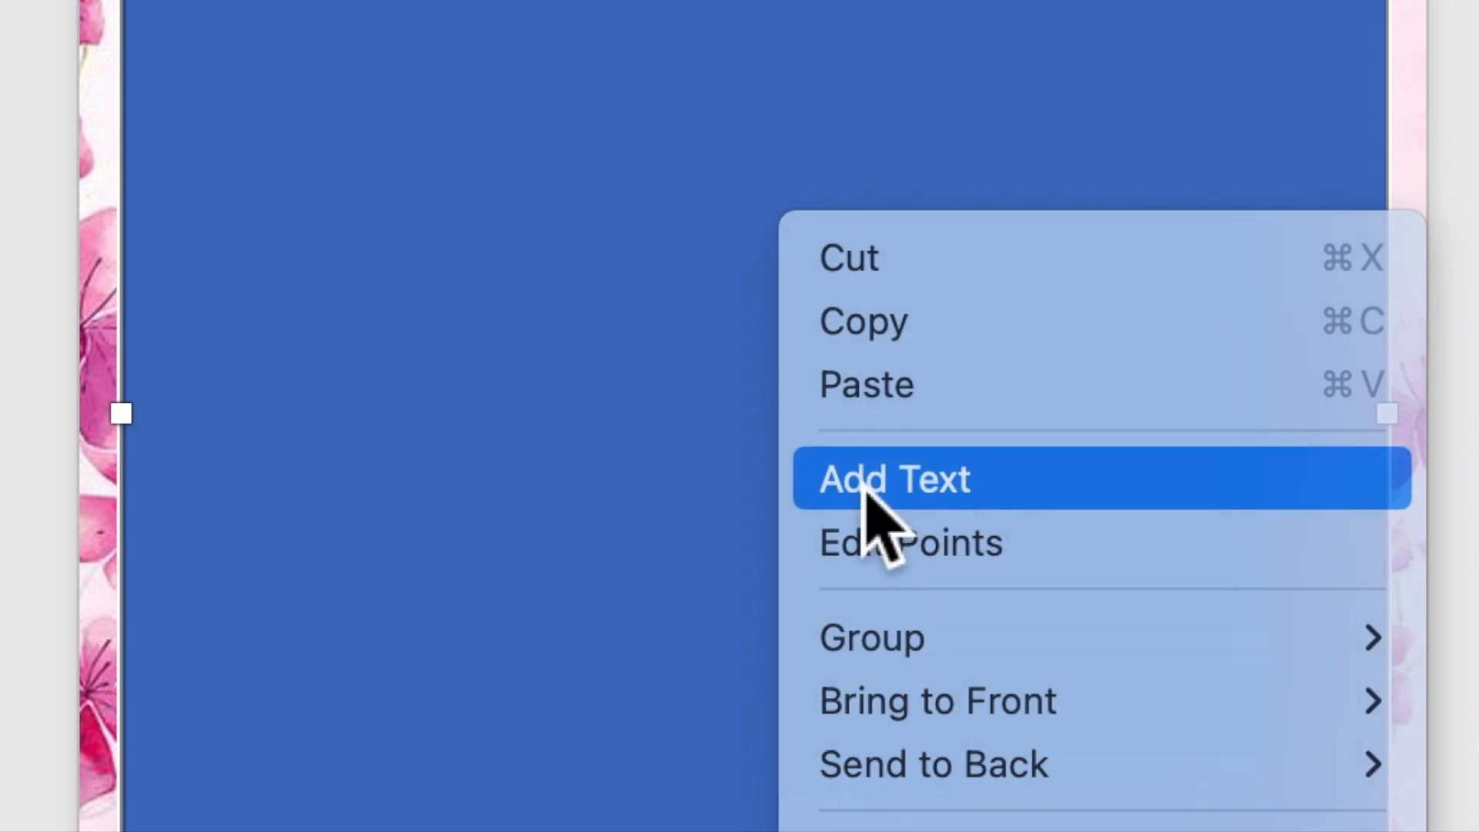
pyautogui.click(864, 489)
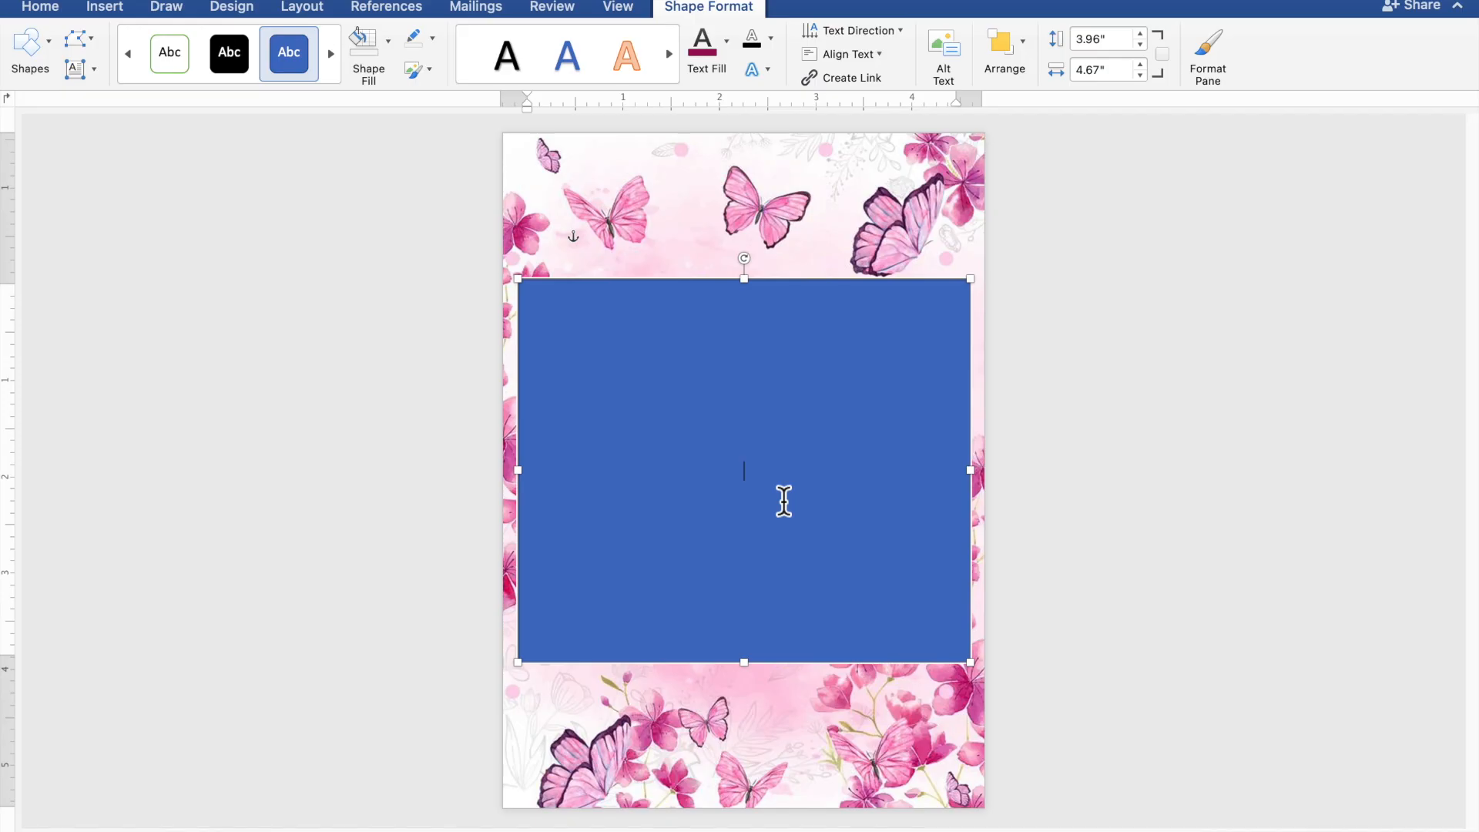
pyautogui.scroll(3, 784, 502)
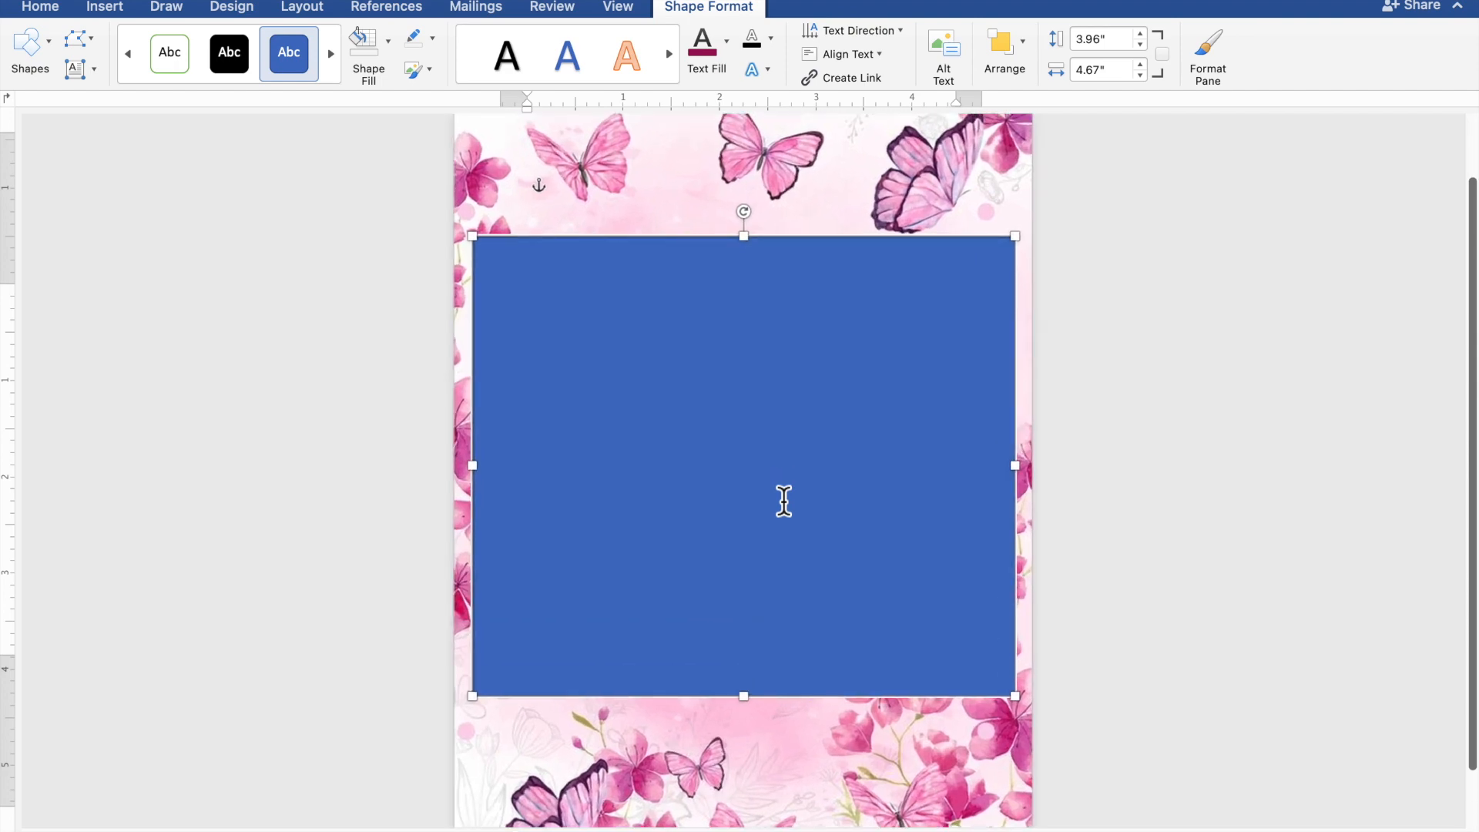
pyautogui.scroll(5, 784, 502)
pyautogui.scroll(1, 784, 502)
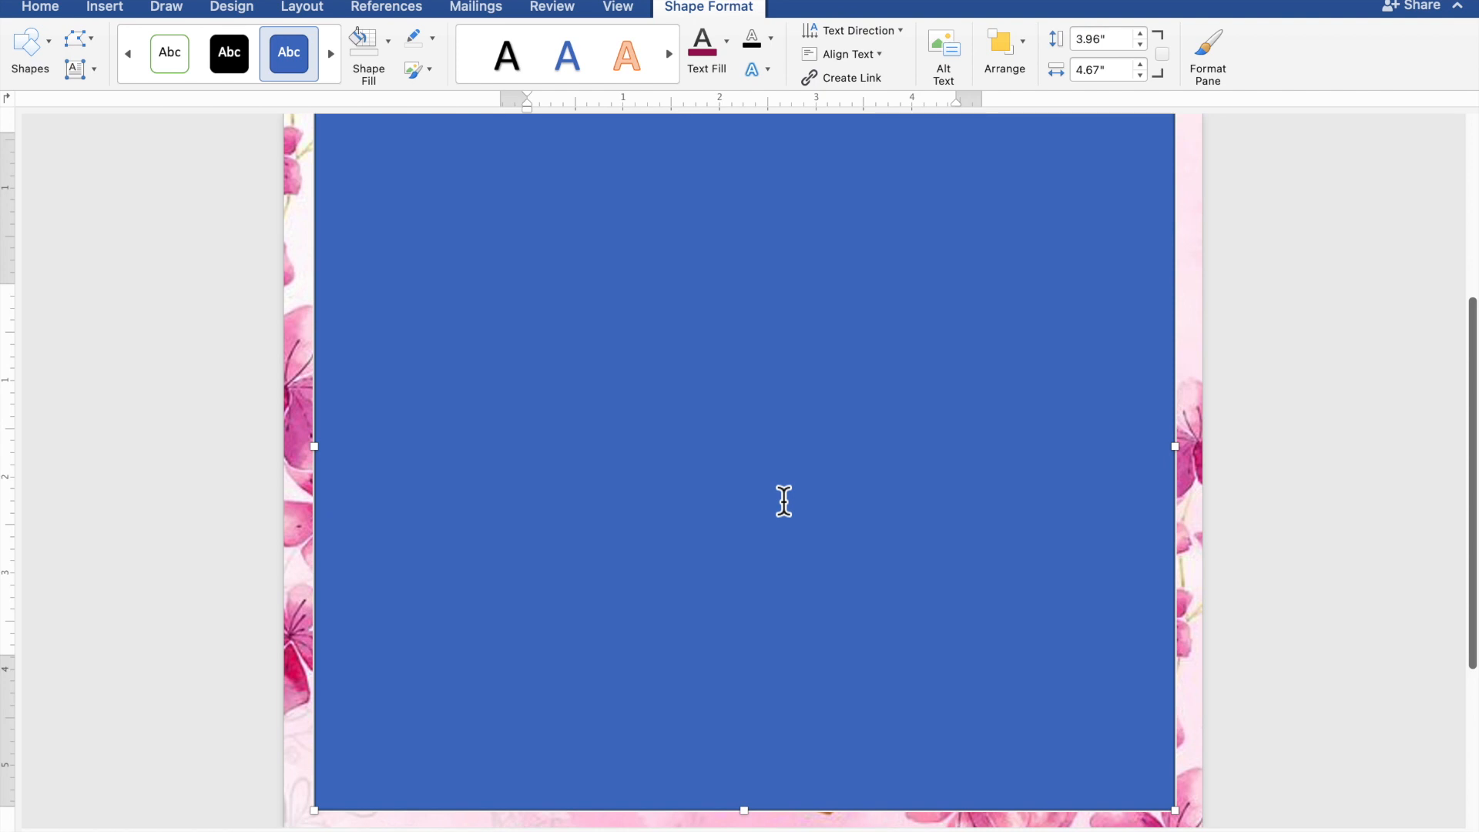
pyautogui.scroll(1, 784, 501)
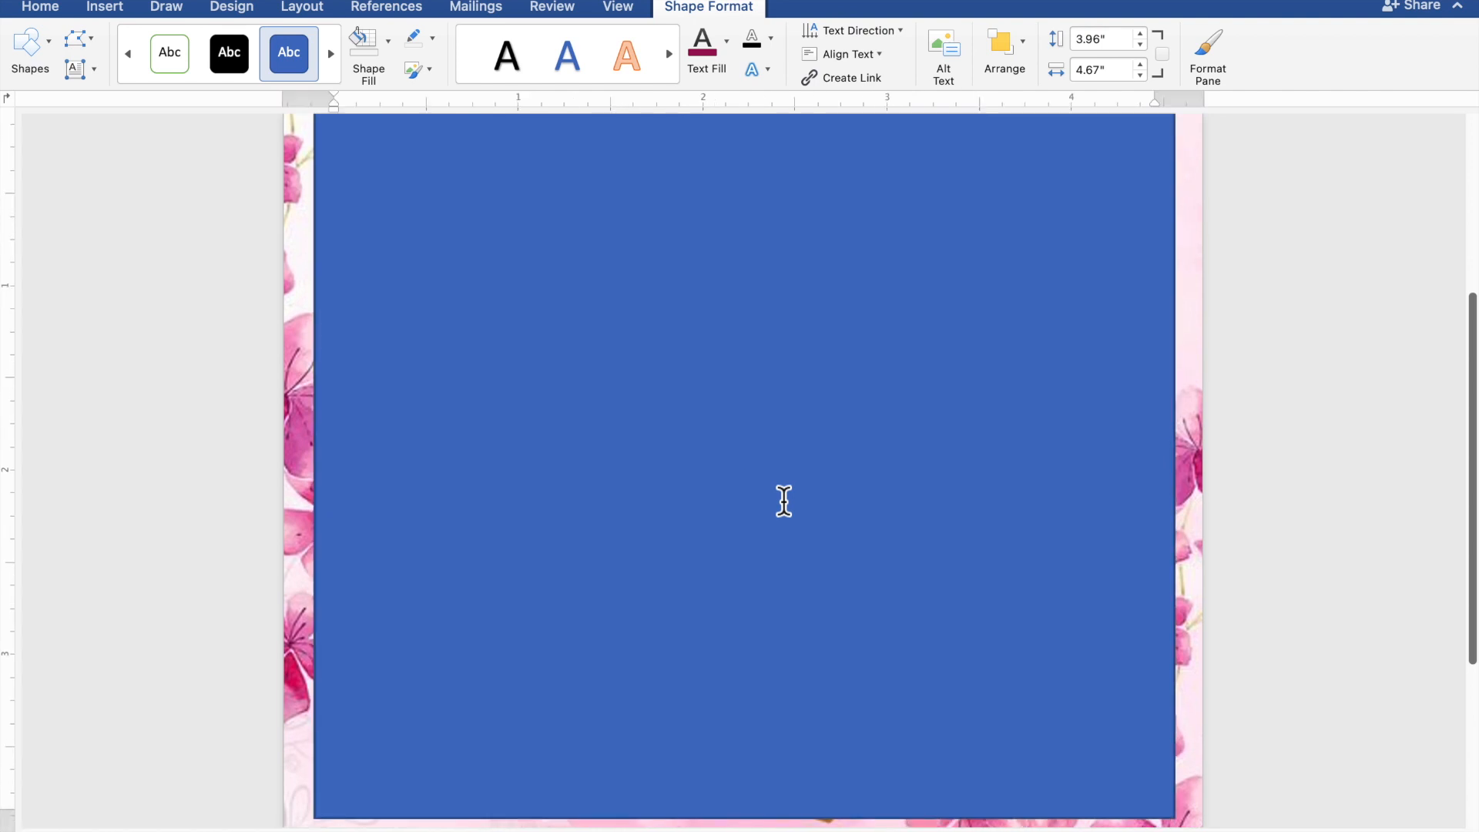
pyautogui.scroll(2, 784, 502)
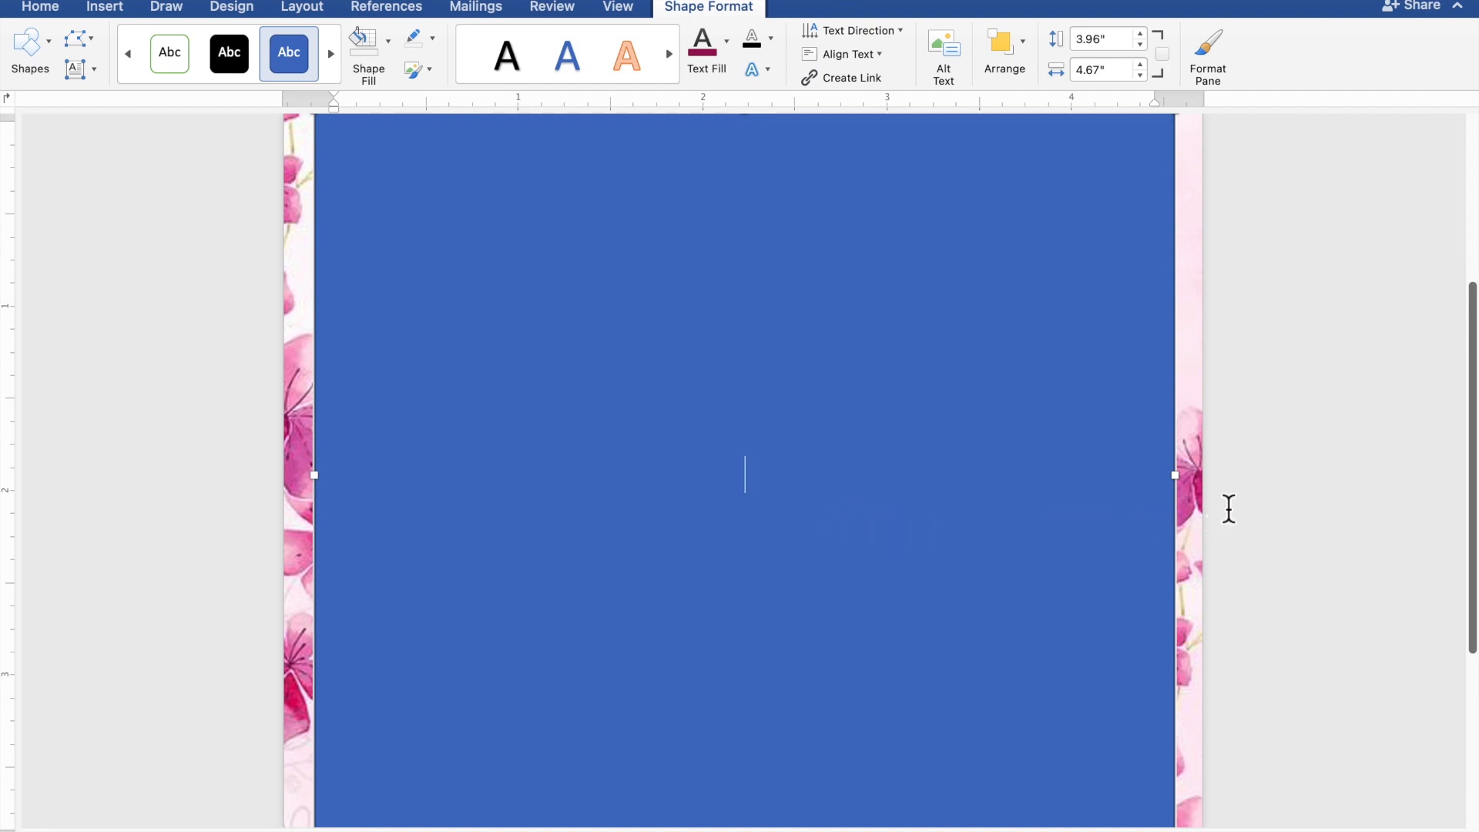
# Step: Type 'JOIN US AS WE CELEBRATE', 'THE 18TH BIRTHDAY OF' and the celebrant's full name on separate lines
pyautogui.write('JOIN US')
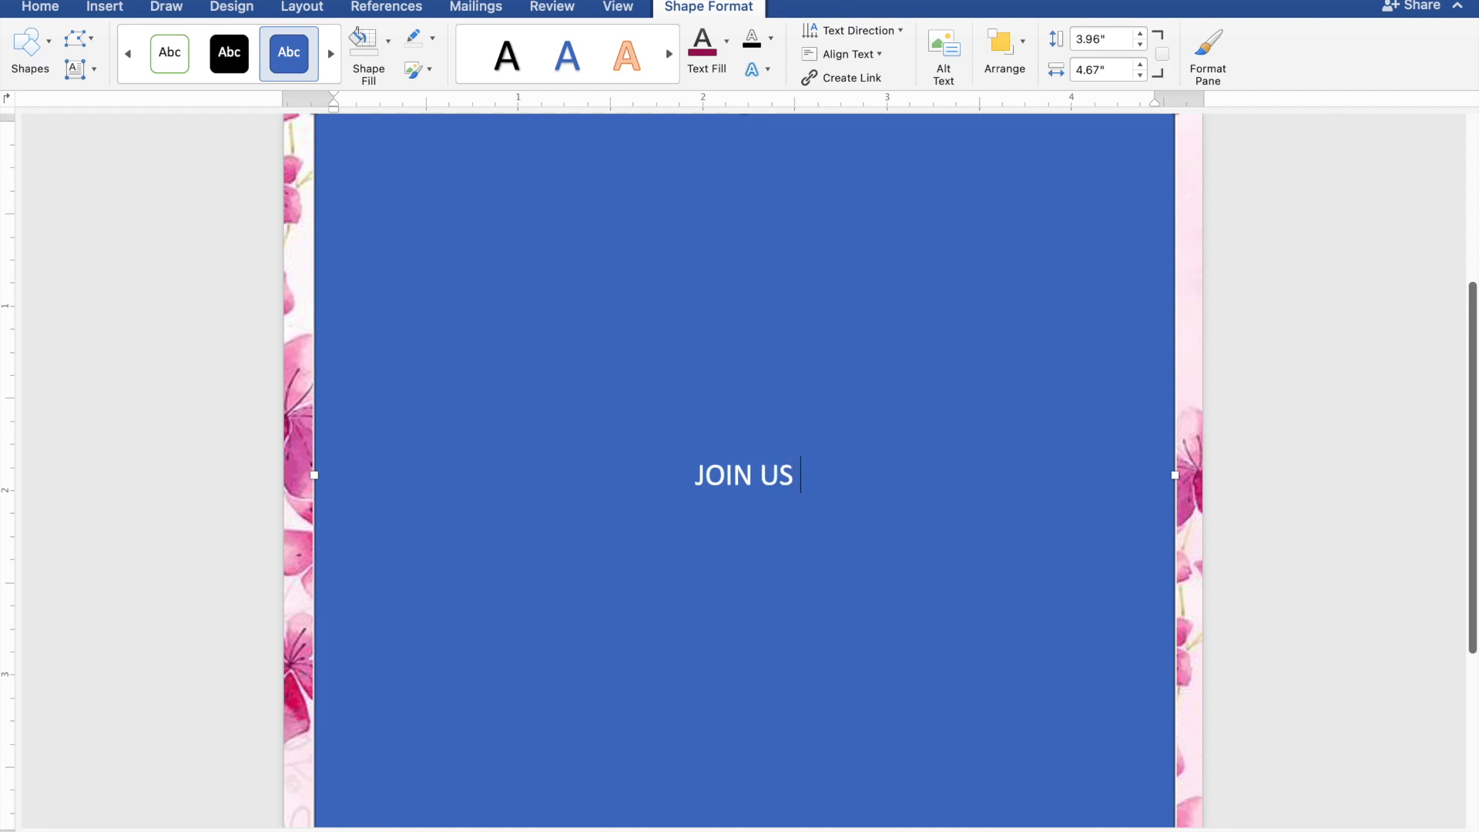
pyautogui.write(' AS')
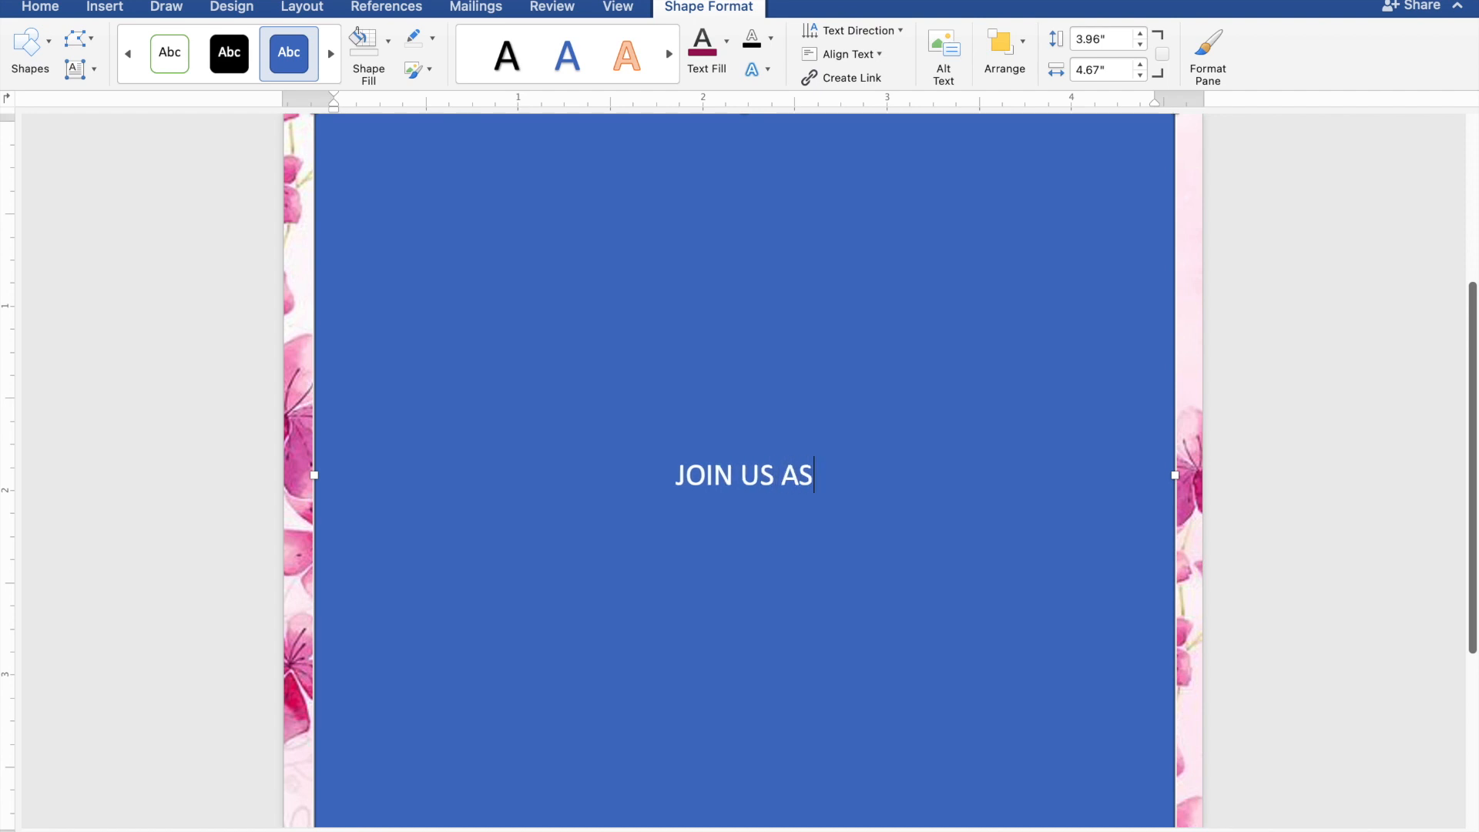
pyautogui.write(' WE')
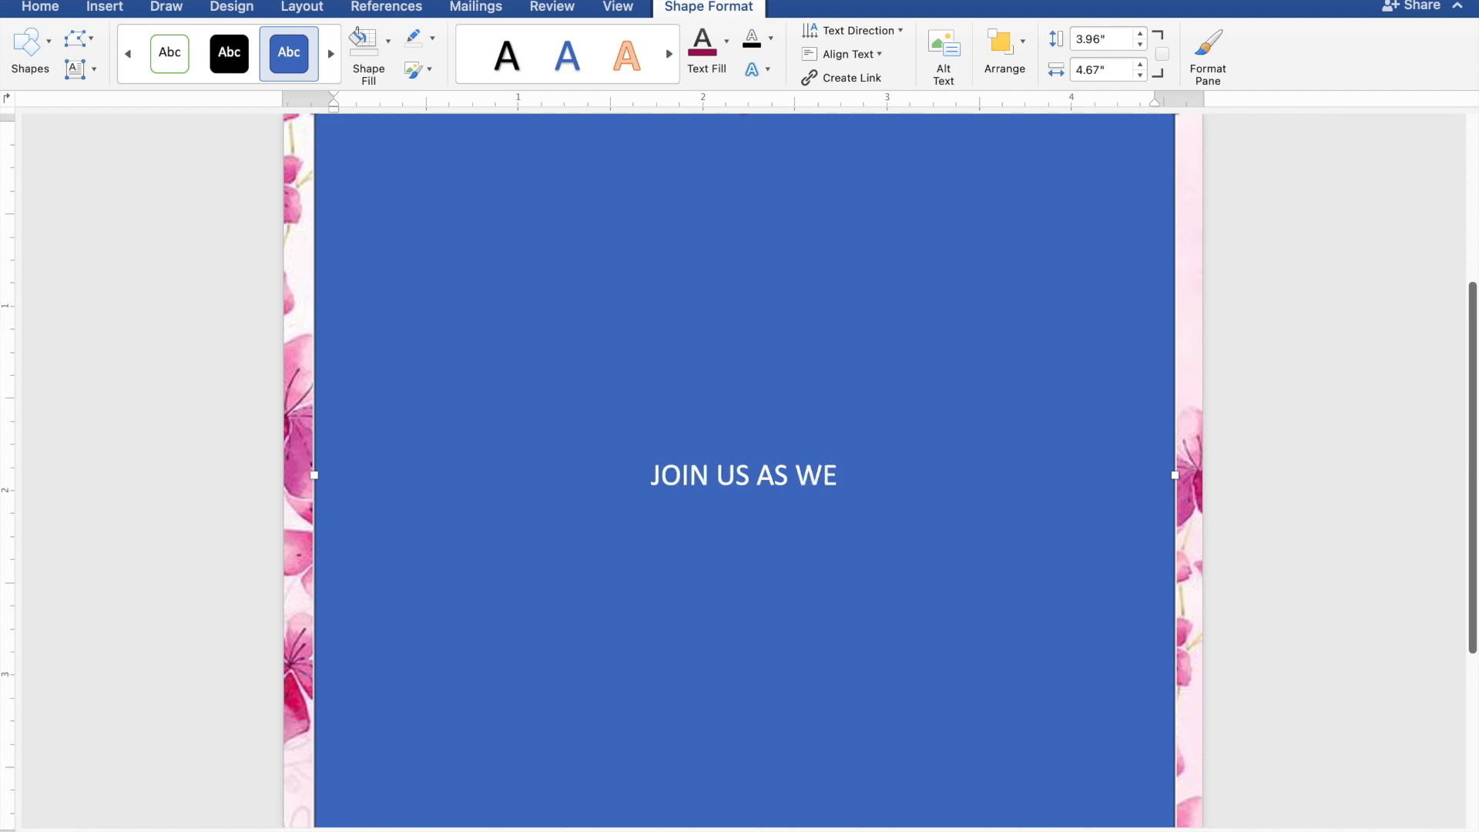
pyautogui.write(' CEL')
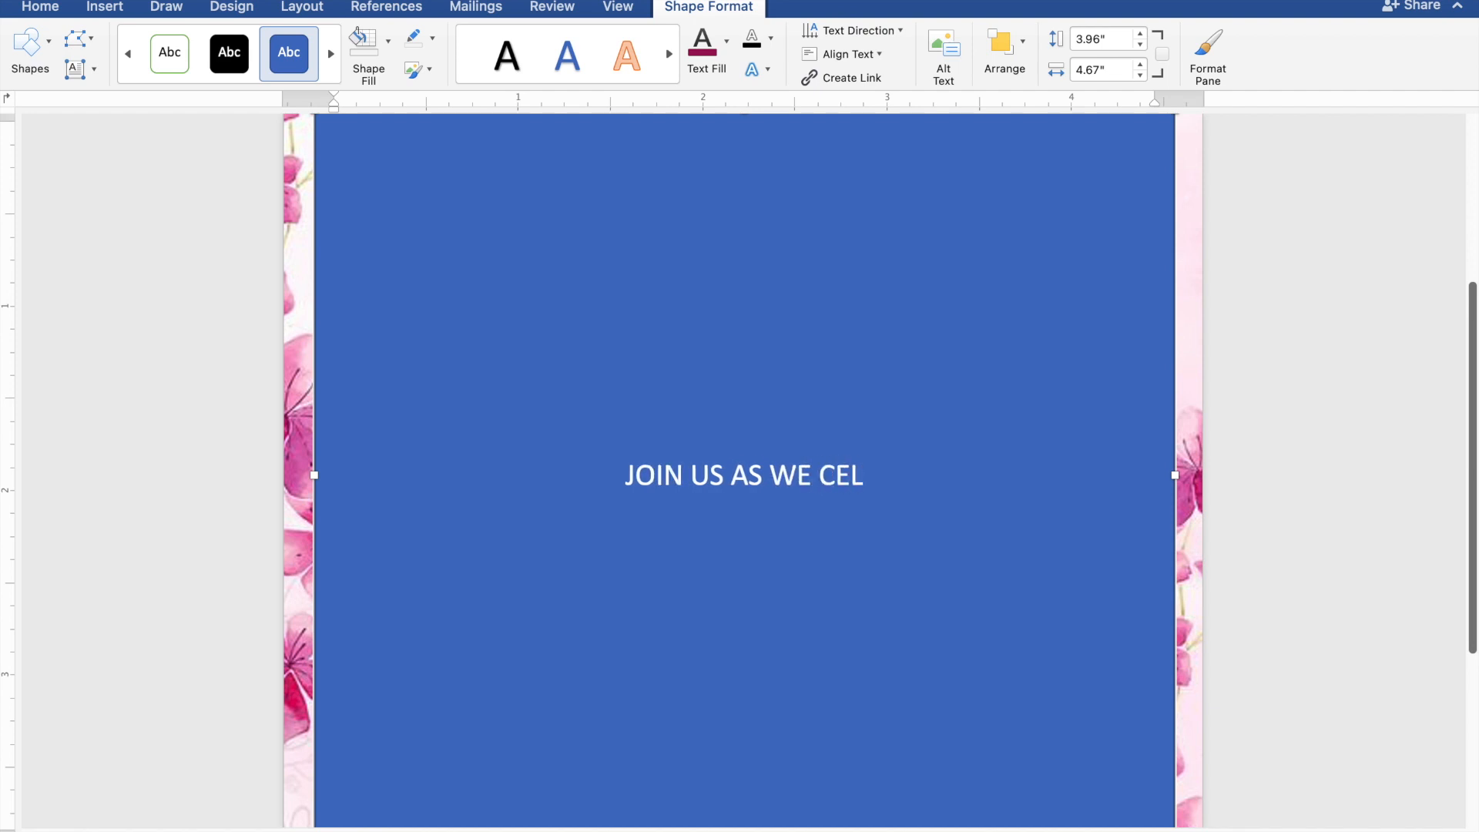
pyautogui.write('EB')
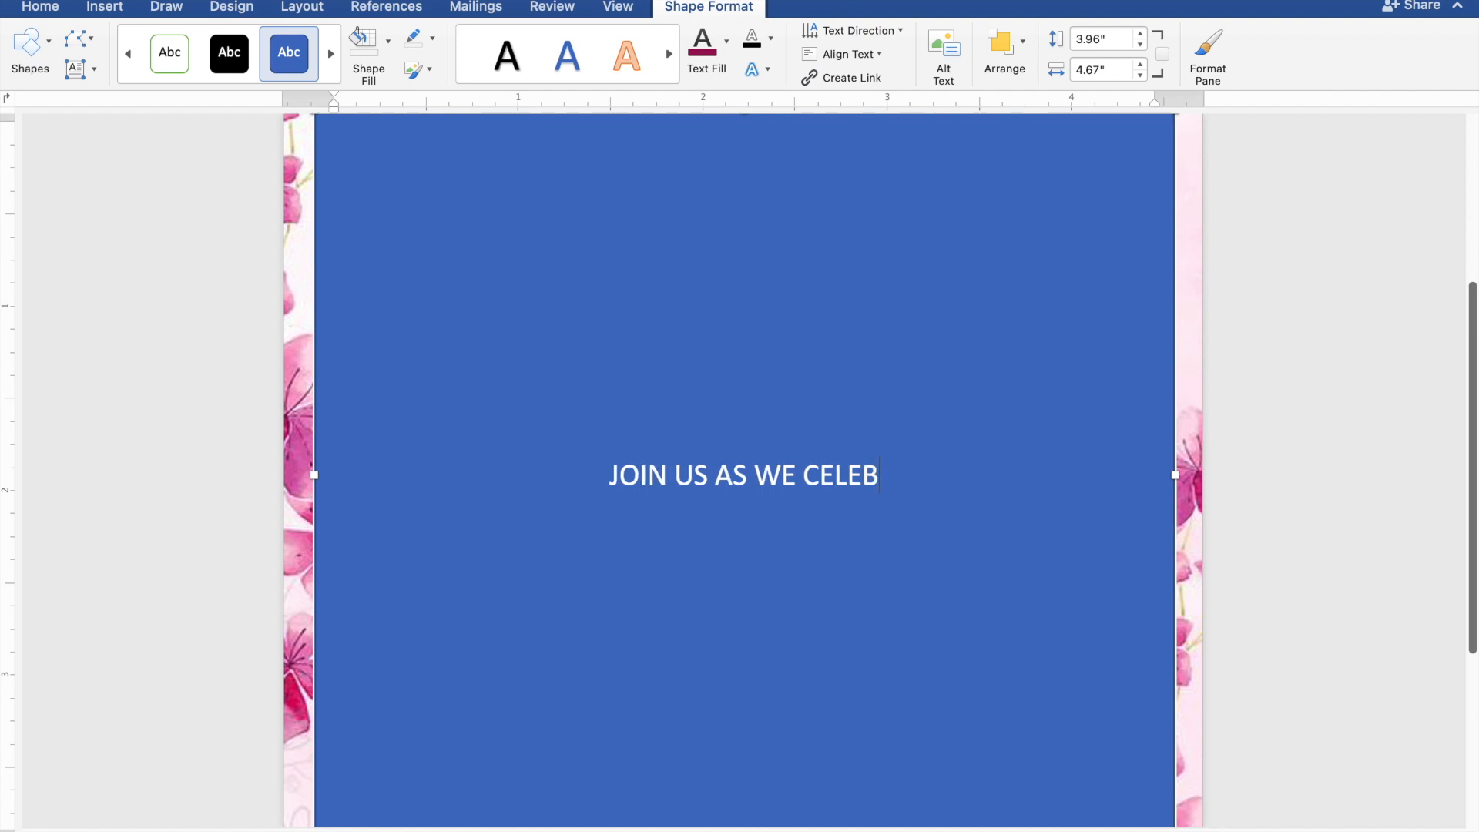
pyautogui.write('RATE')
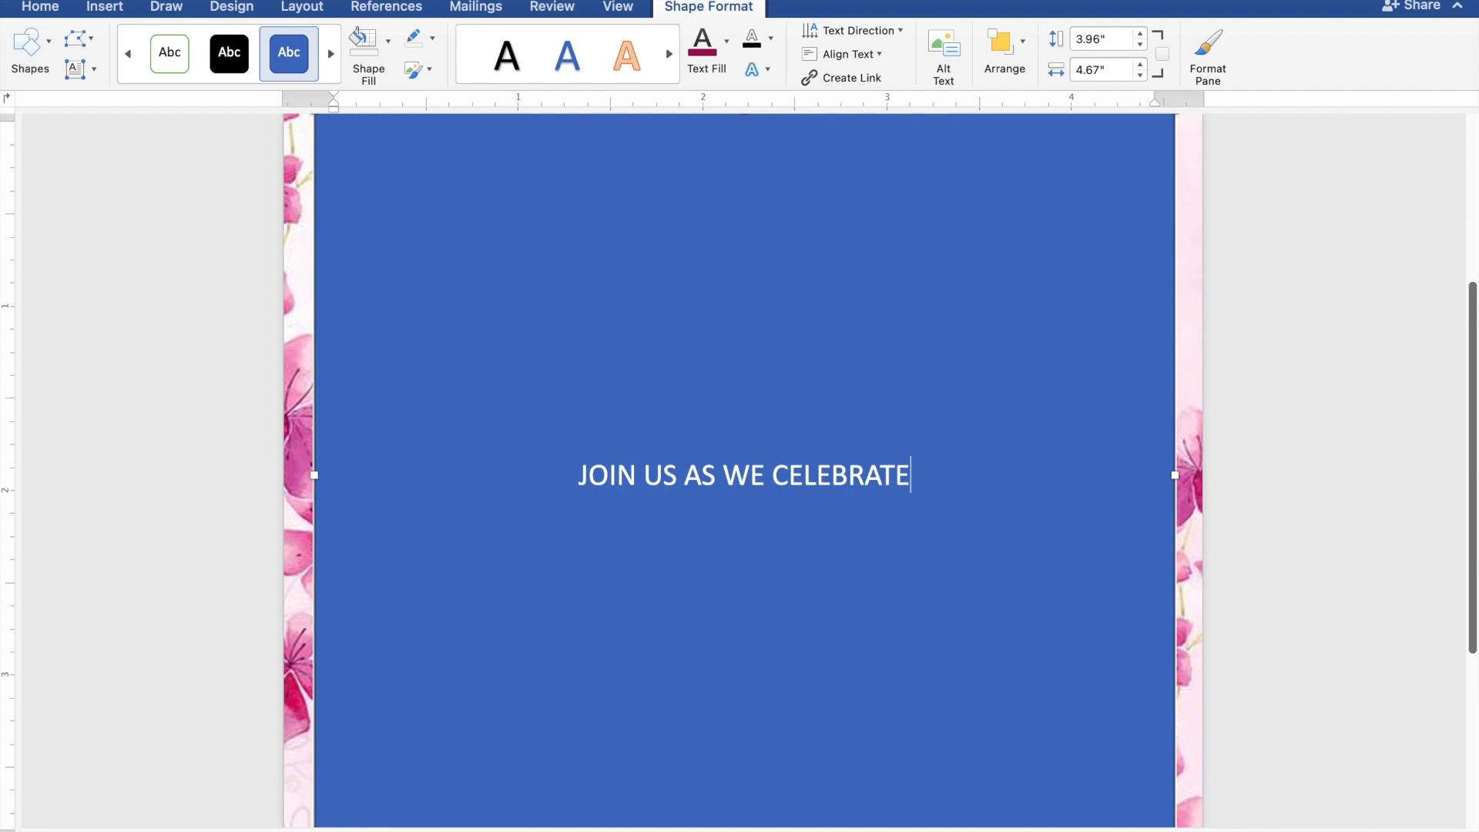
pyautogui.press('Return')
pyautogui.write('T')
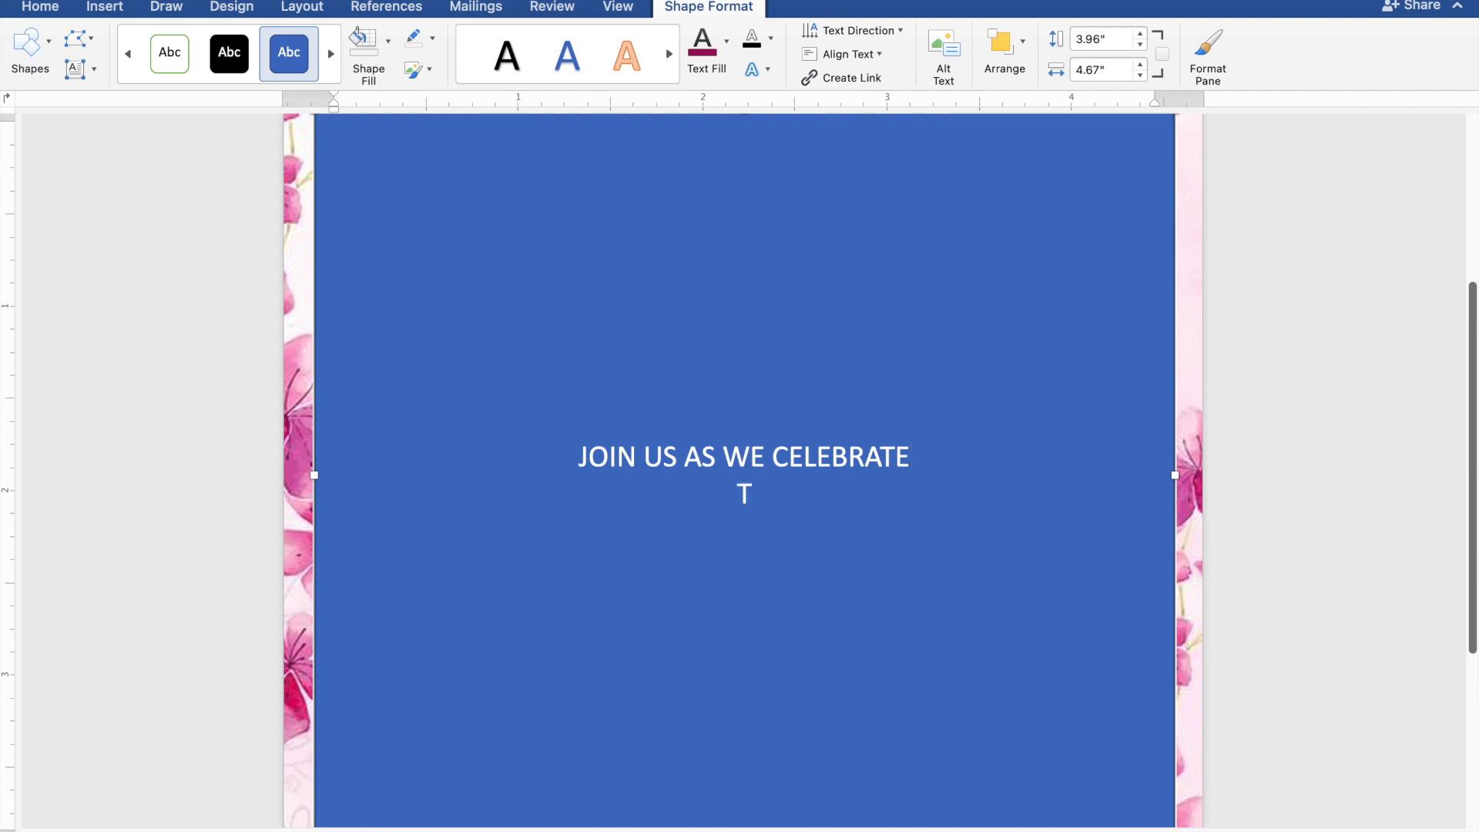
pyautogui.write('HE 18T')
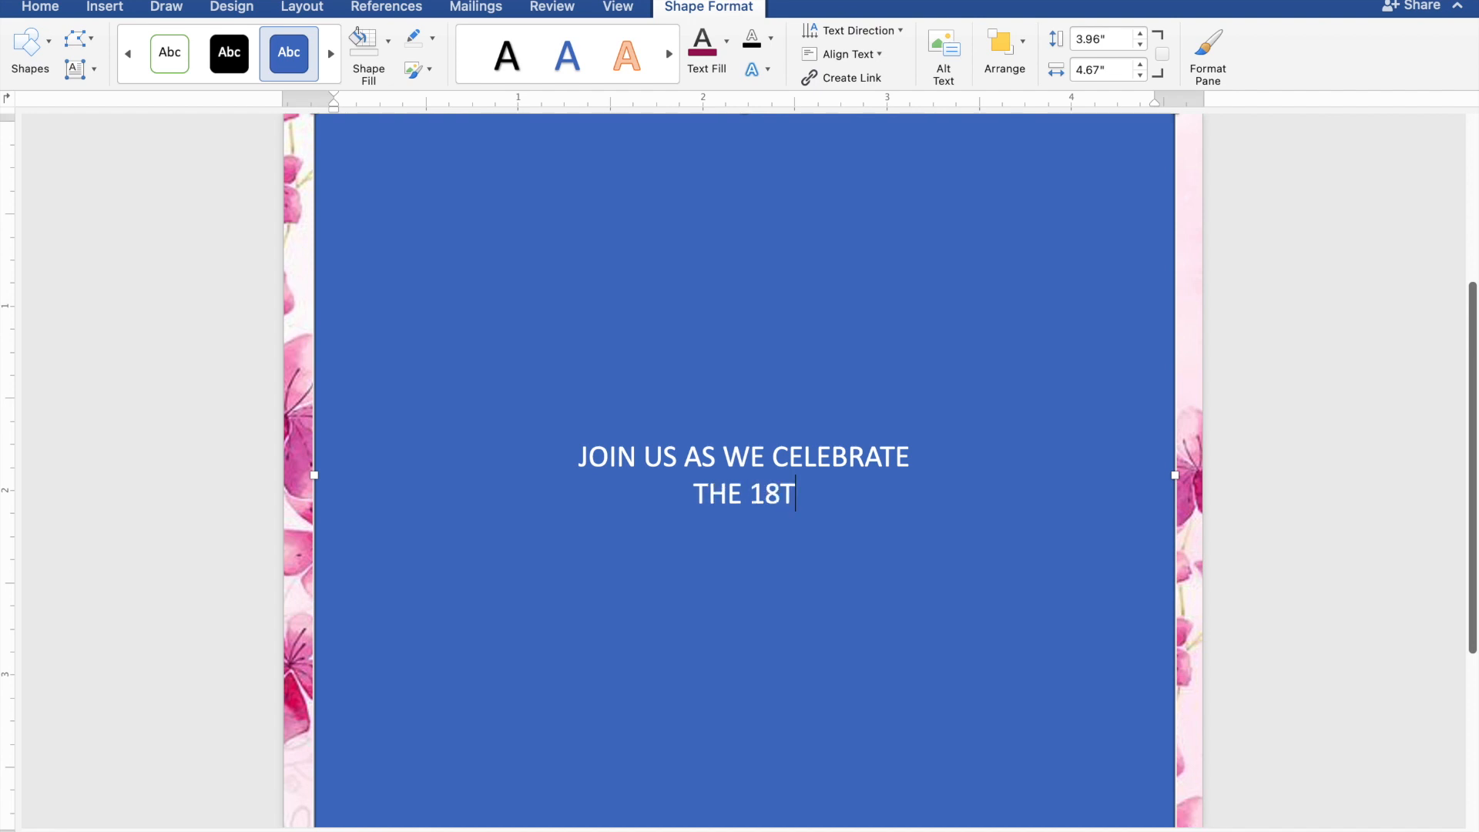
pyautogui.write('H B')
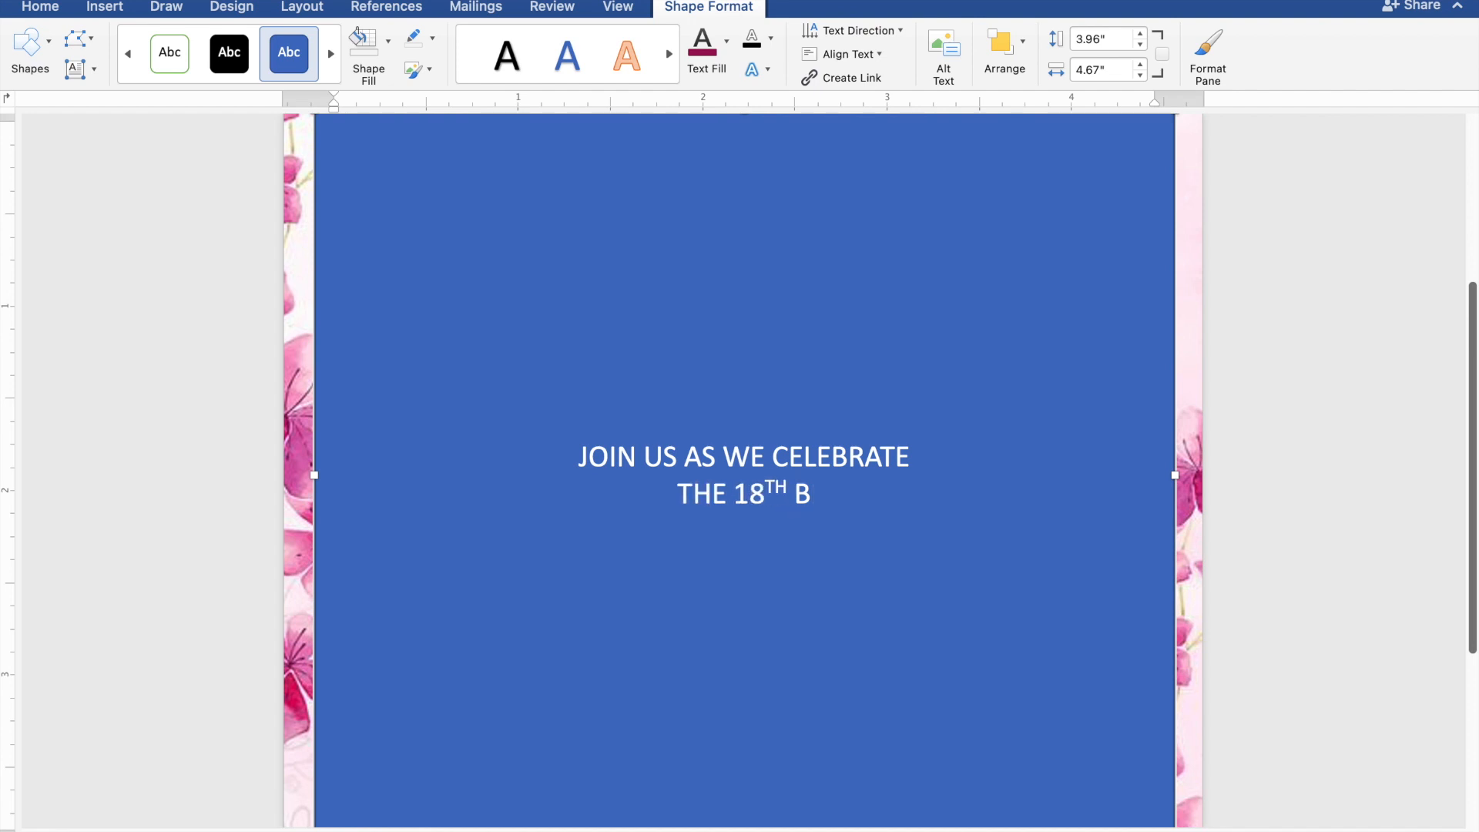
pyautogui.write('I')
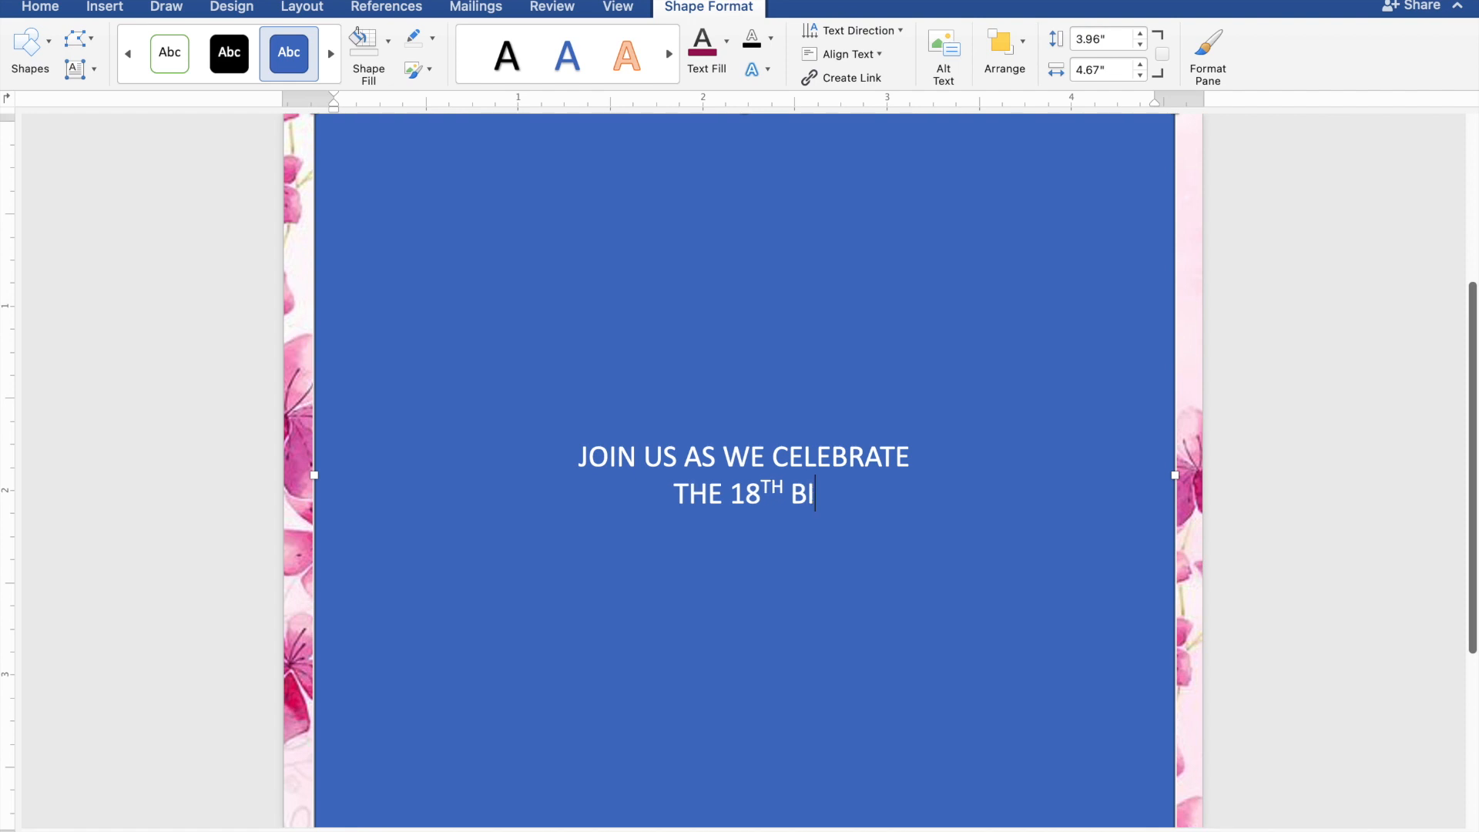
pyautogui.write('RTH')
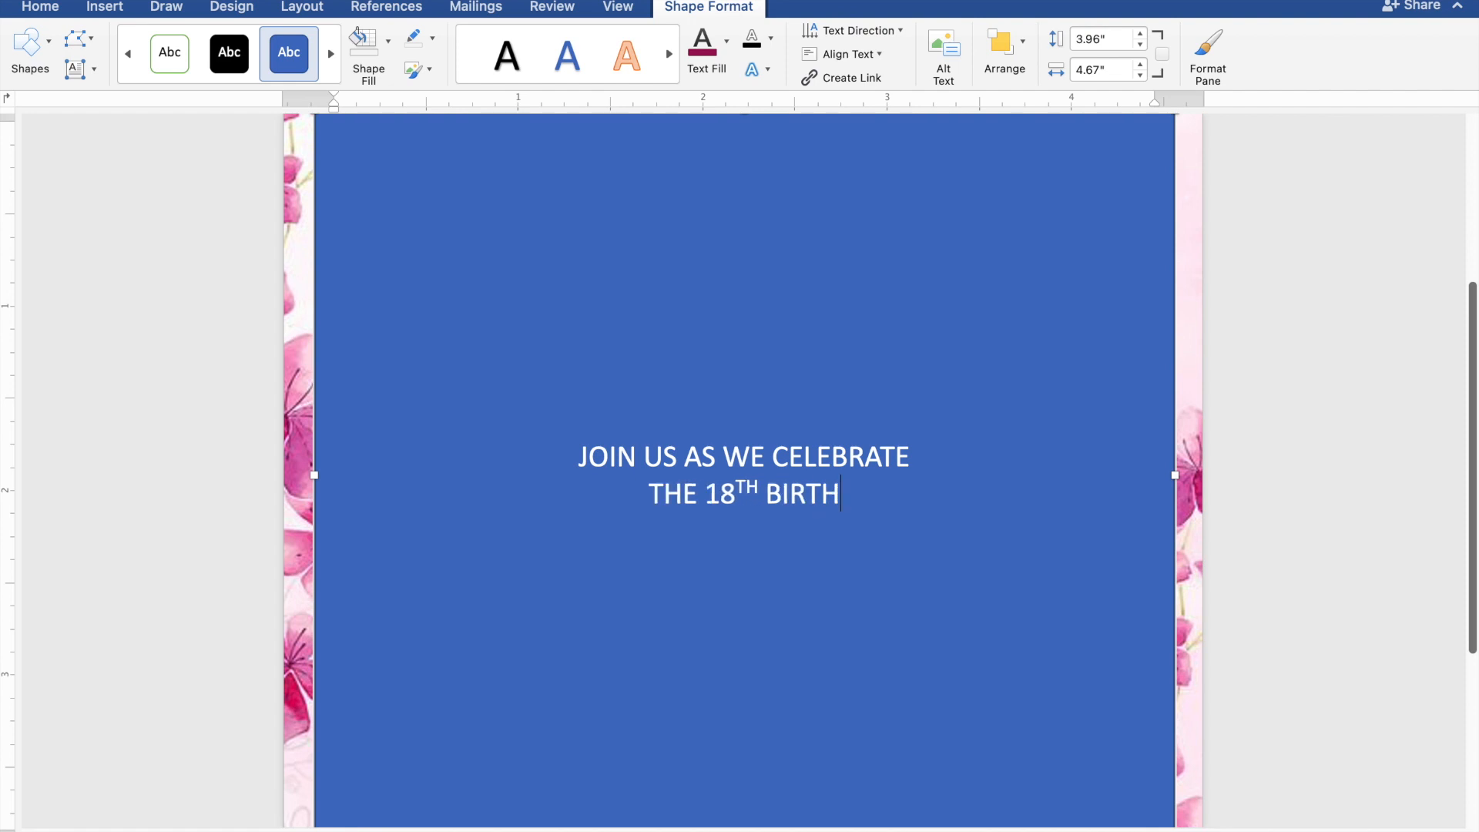
pyautogui.write('DA')
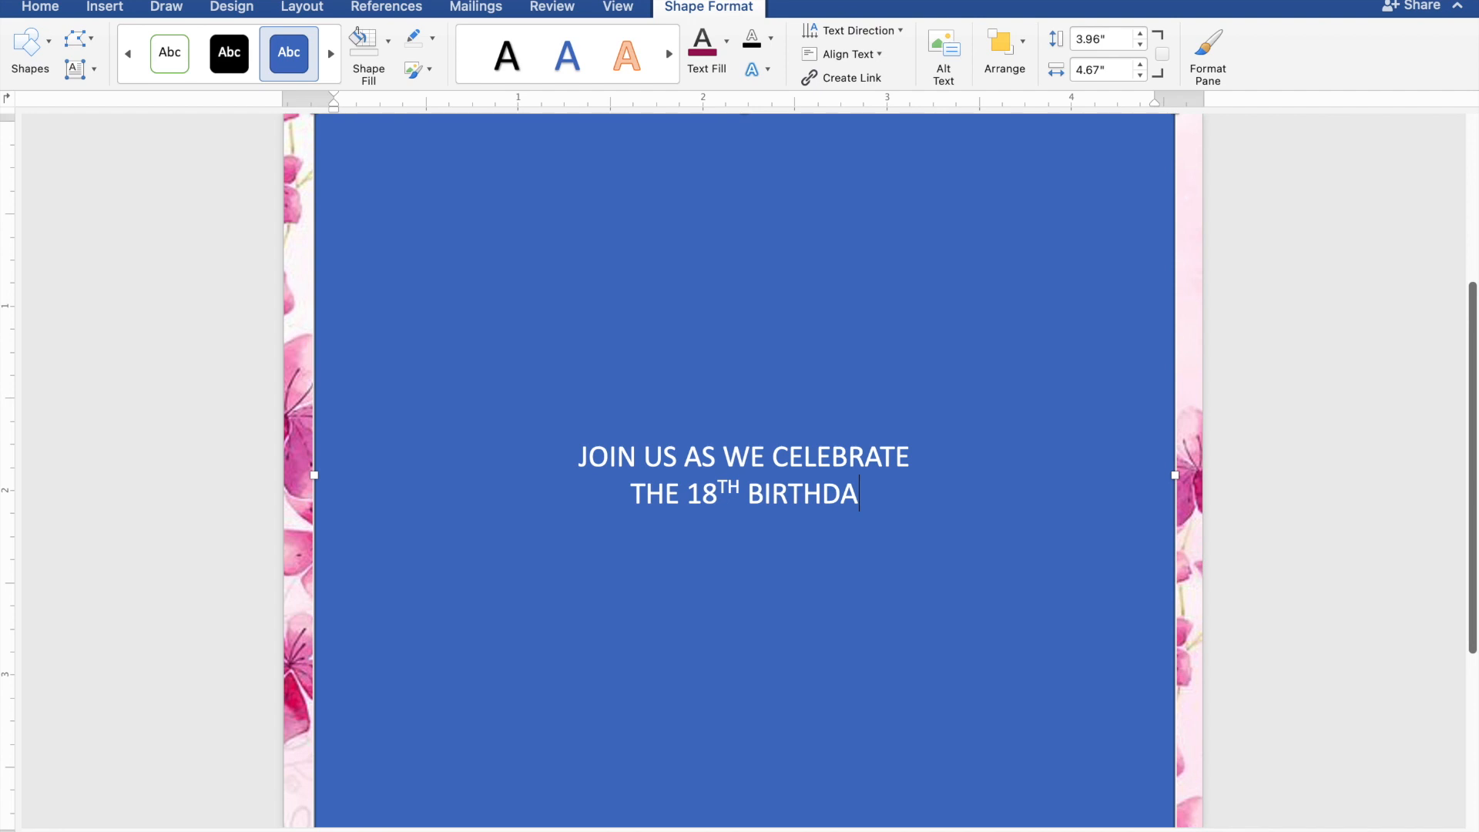
pyautogui.write('Y')
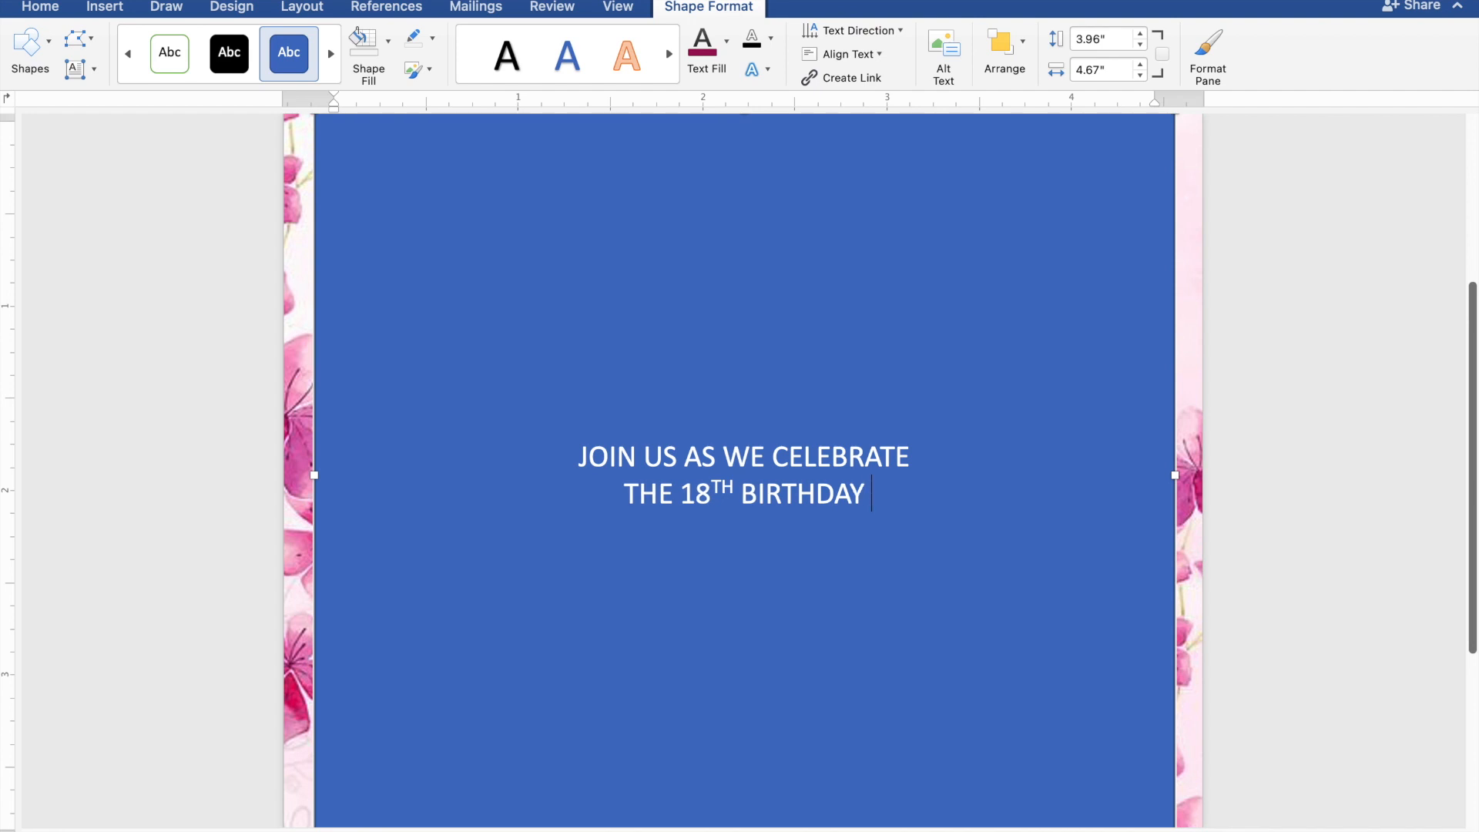
pyautogui.write(' OF')
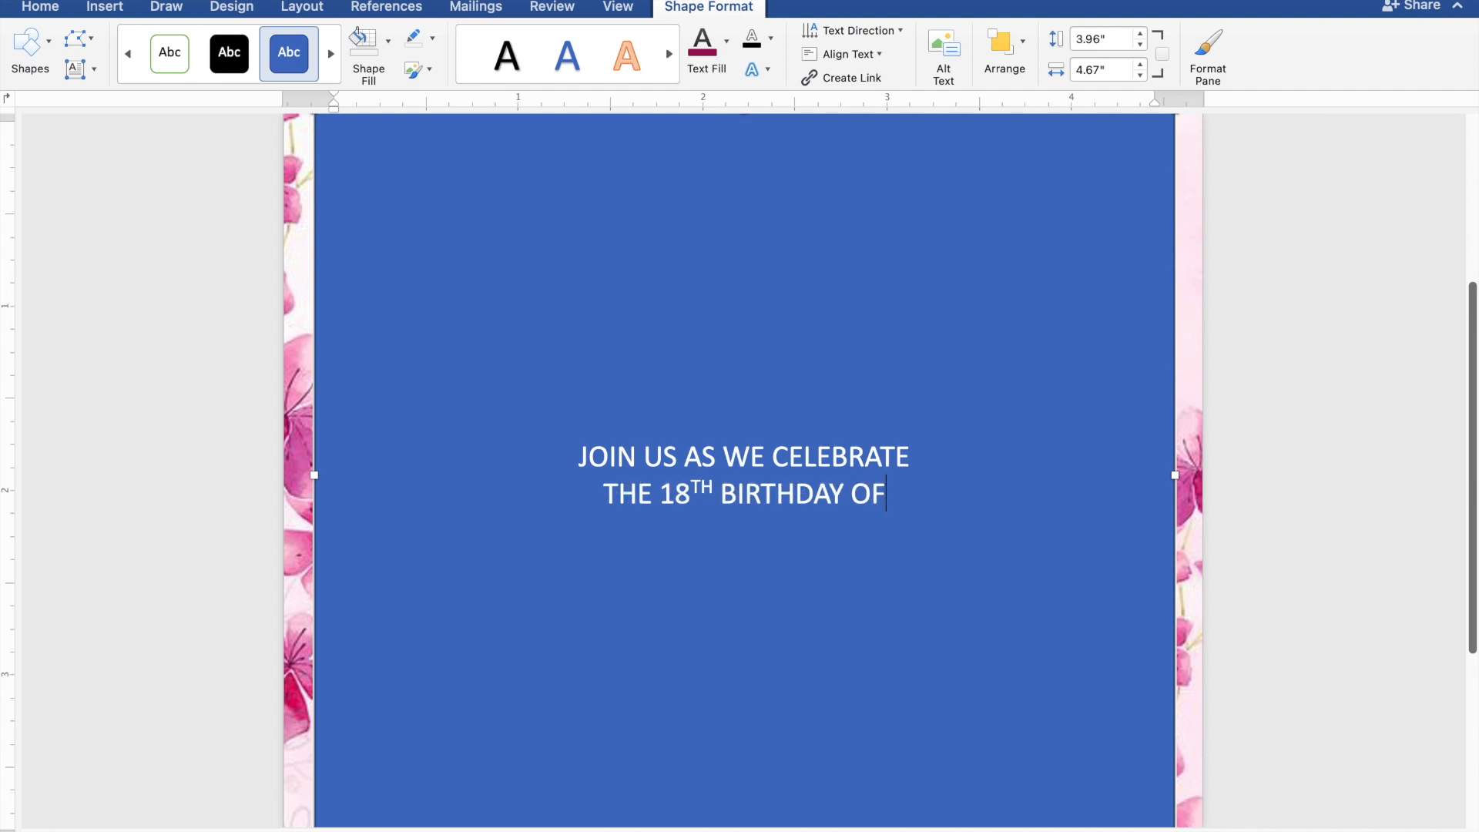
pyautogui.press('Return')
pyautogui.press('Return')
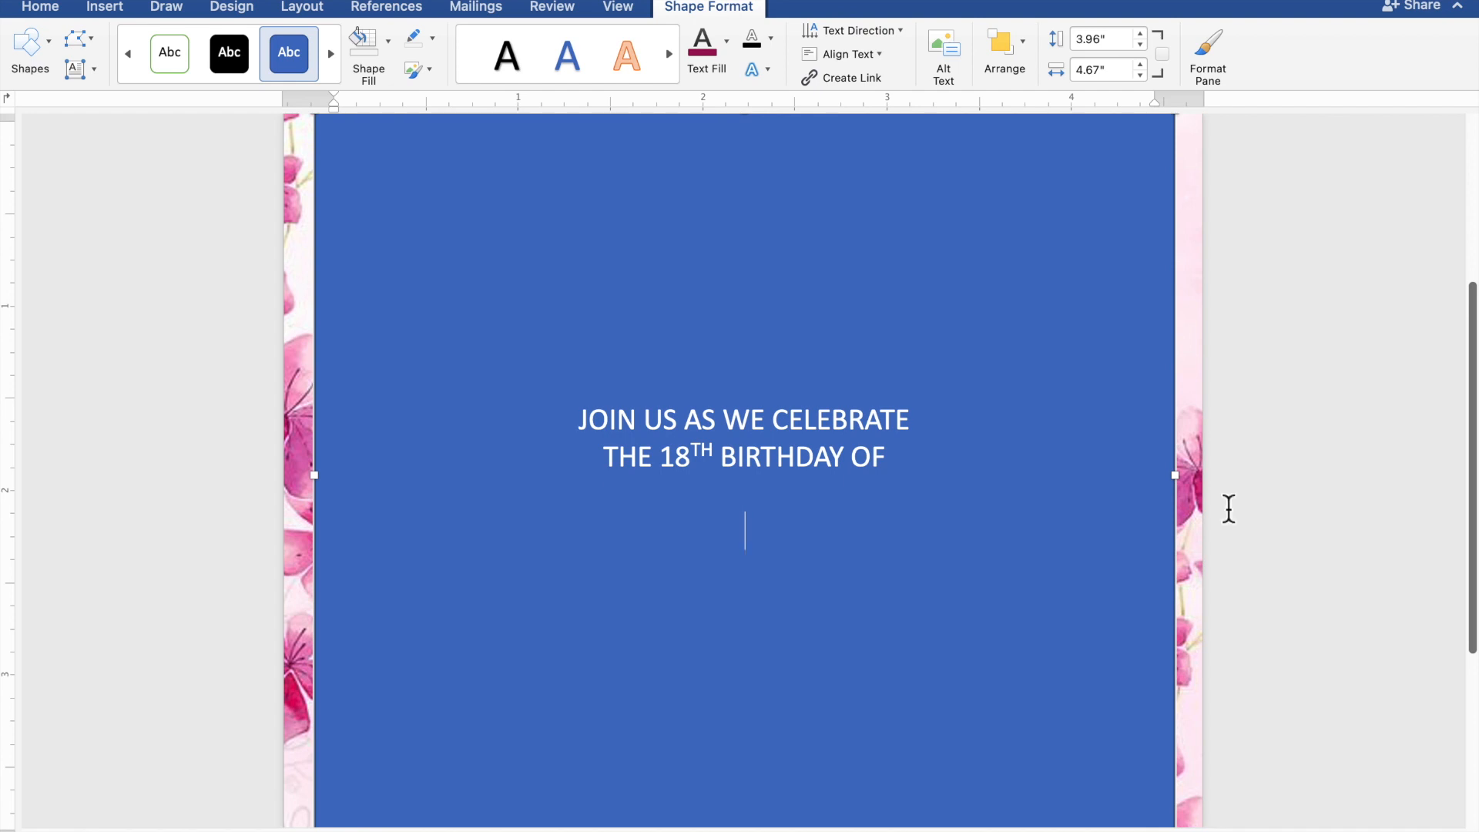
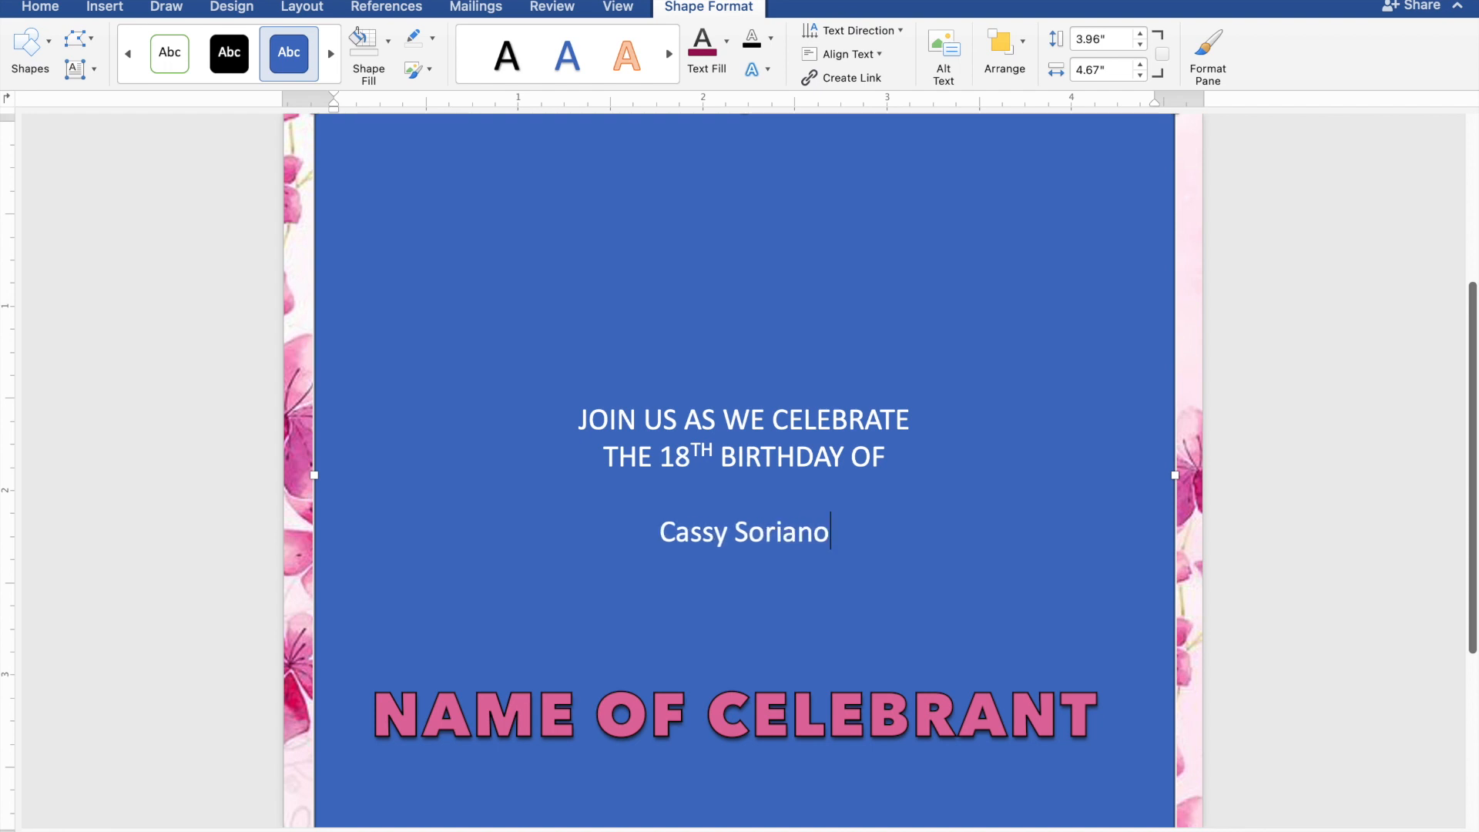
pyautogui.press('Return')
pyautogui.press('Return')
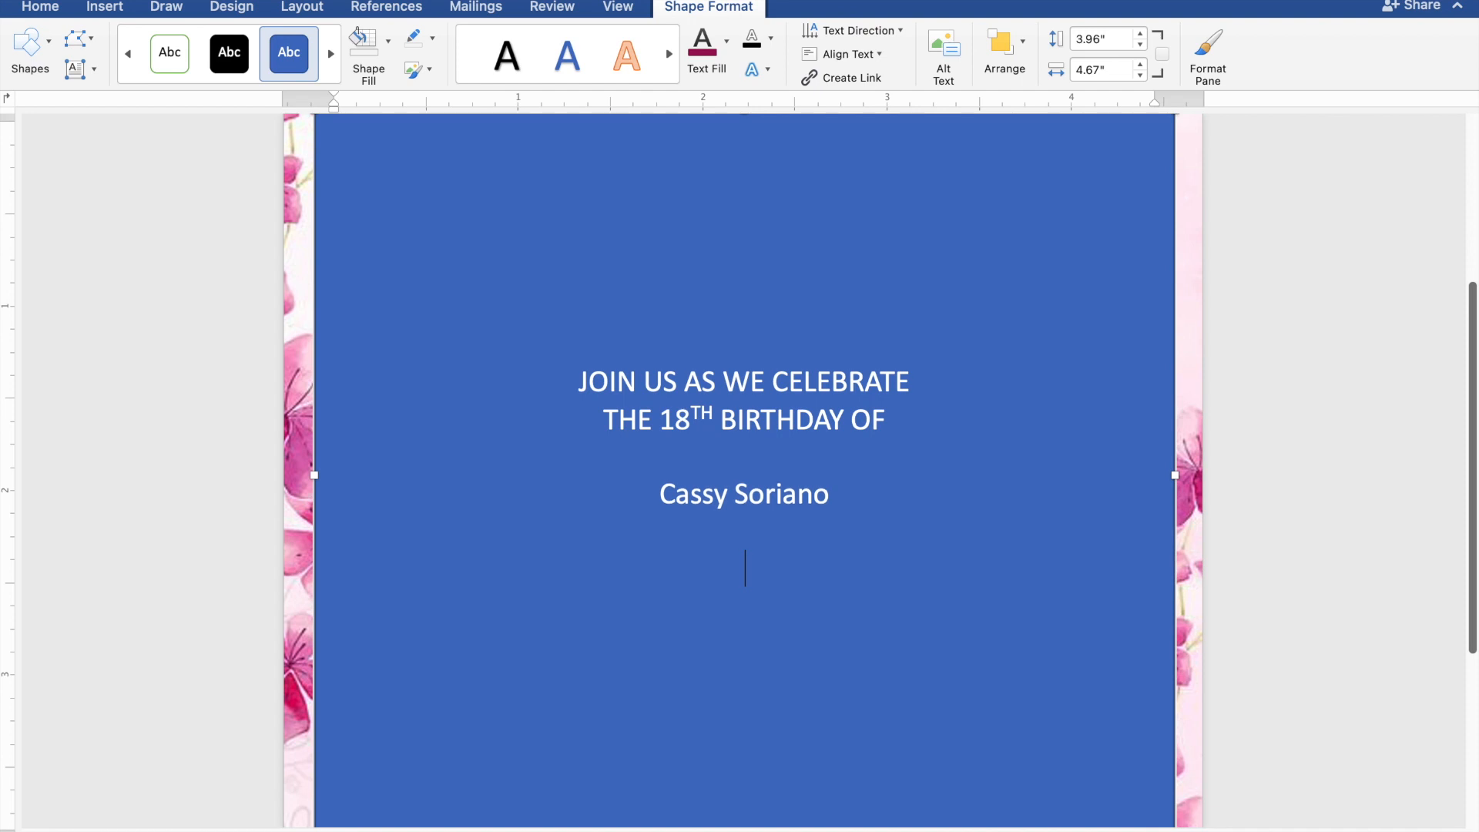
# Step: Type 'SUNDAY' and 'JANUARY 28, 2024' on separate lines below the name
pyautogui.write('S')
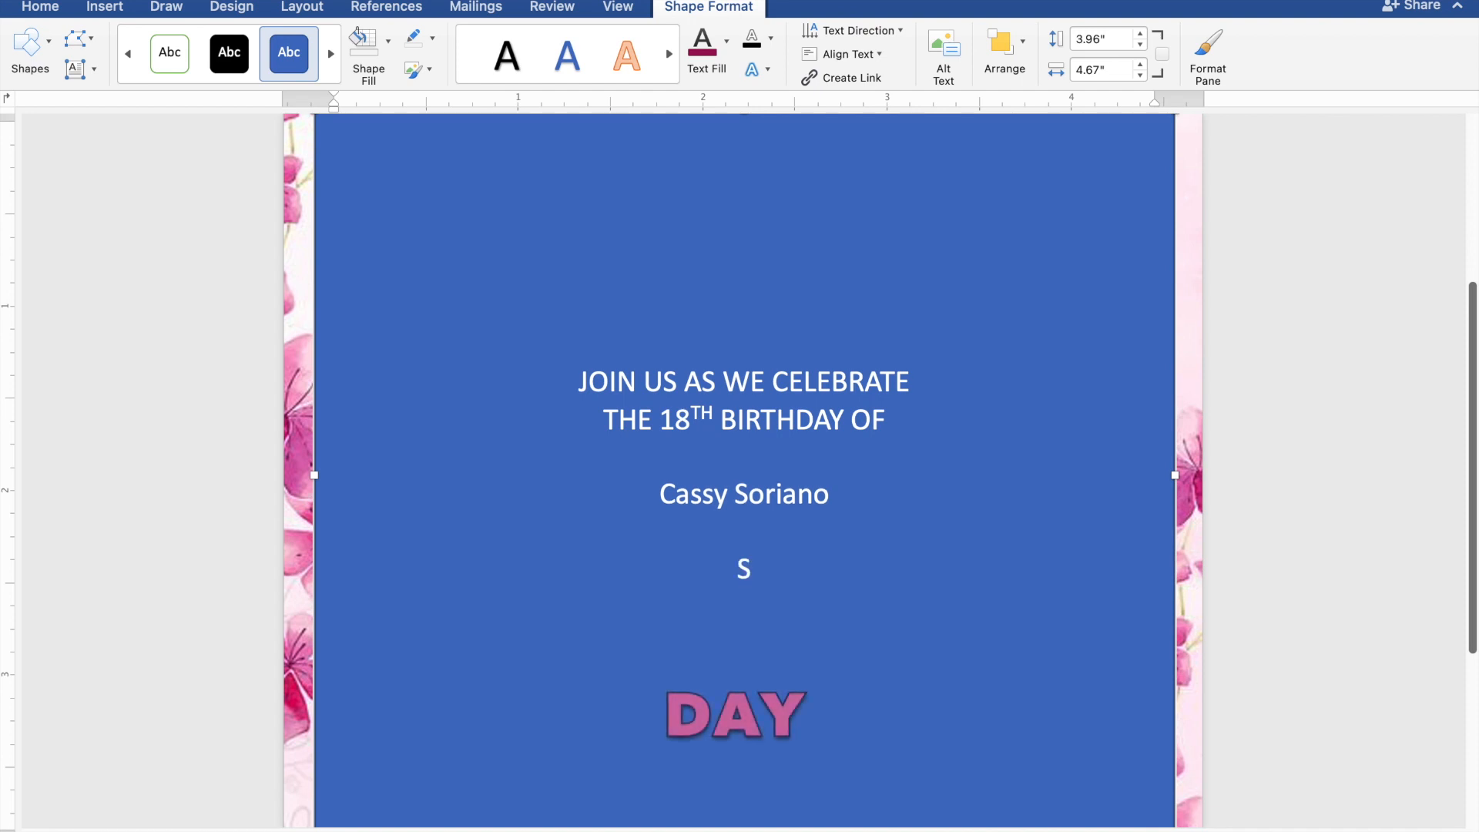
pyautogui.write('UN')
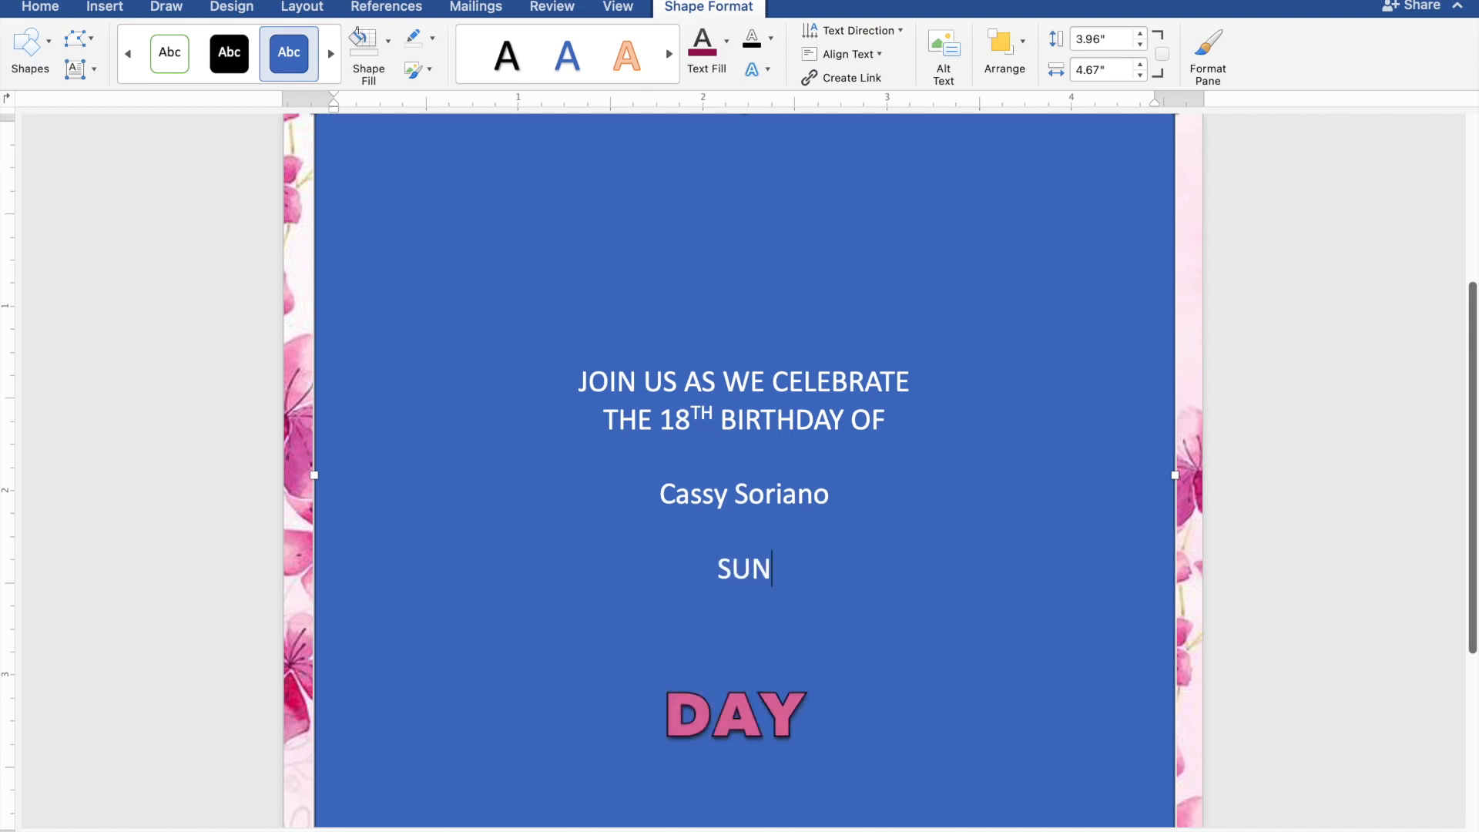
pyautogui.write('DA')
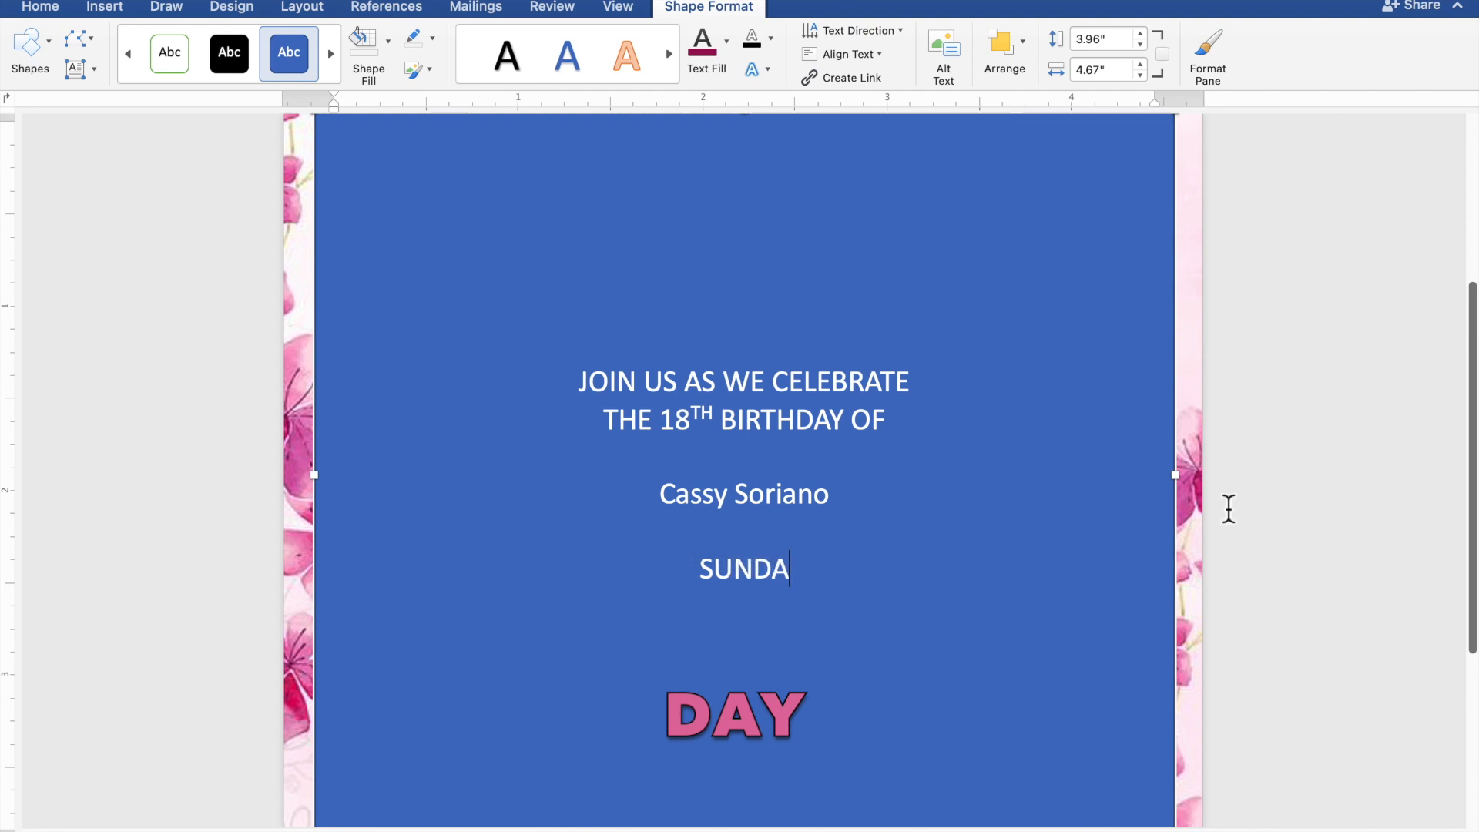
pyautogui.write('Y')
pyautogui.press('Return')
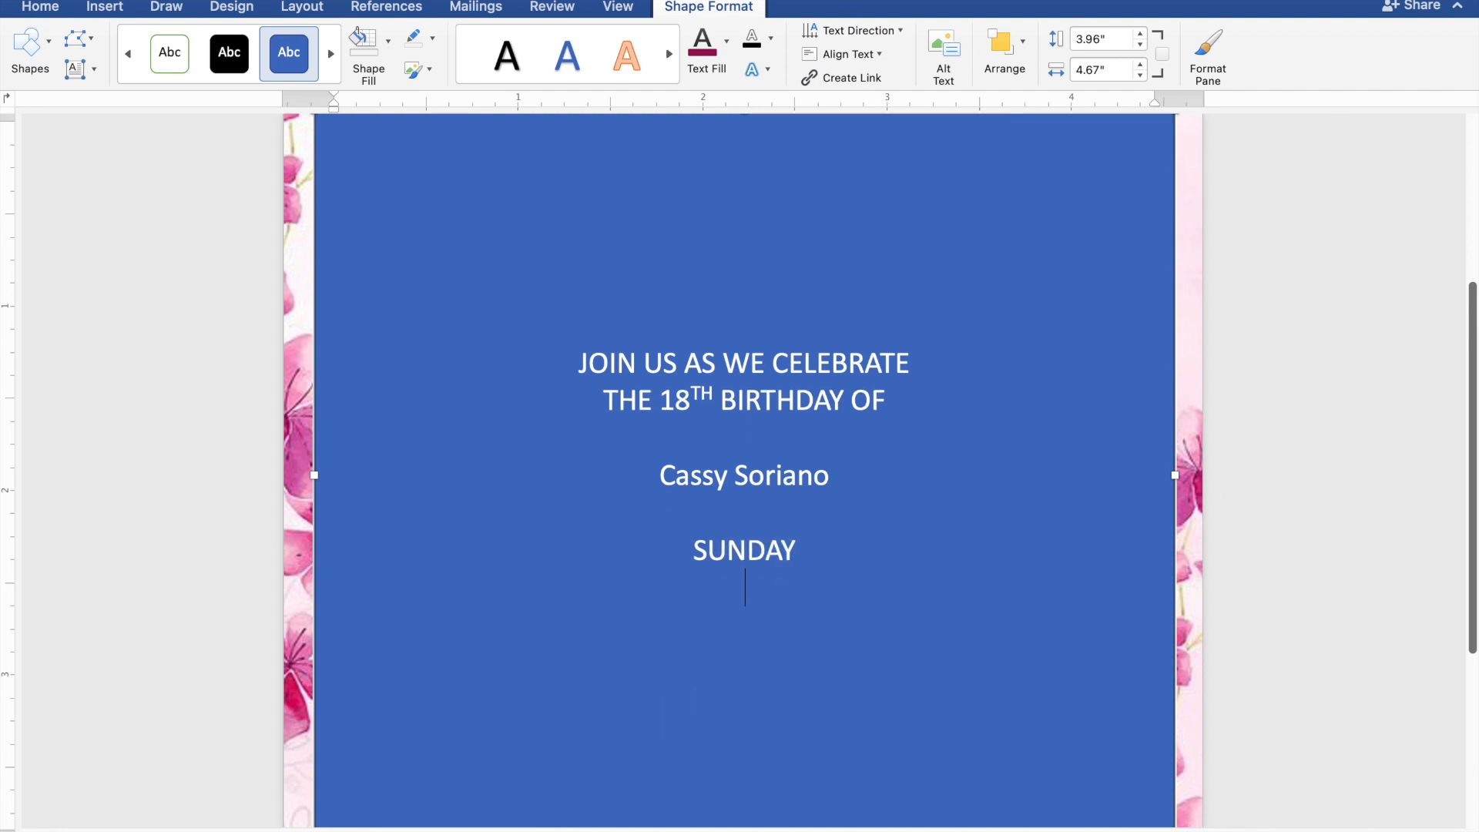
pyautogui.write('J')
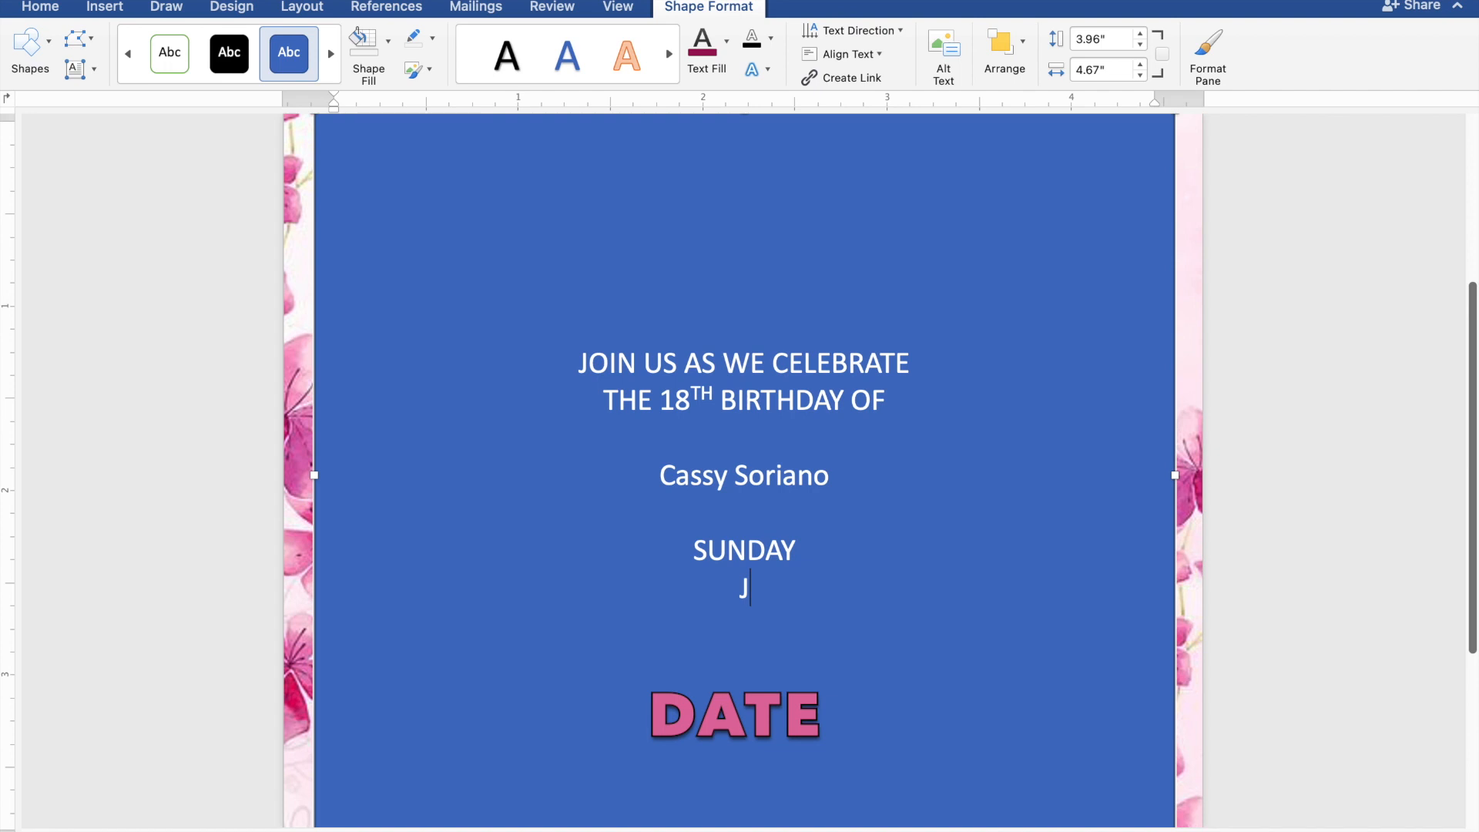
pyautogui.write('ANU')
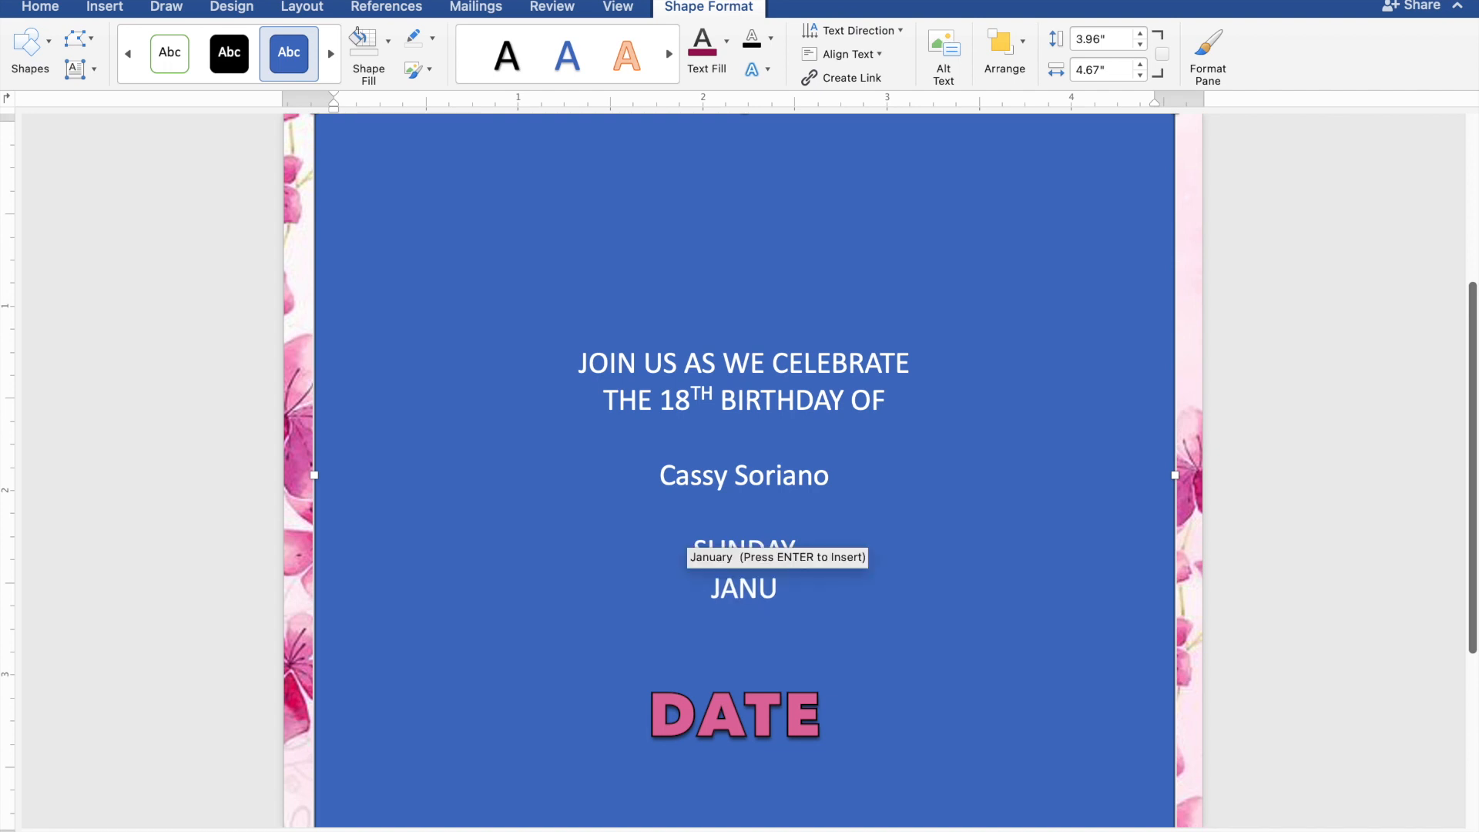
pyautogui.write('AR')
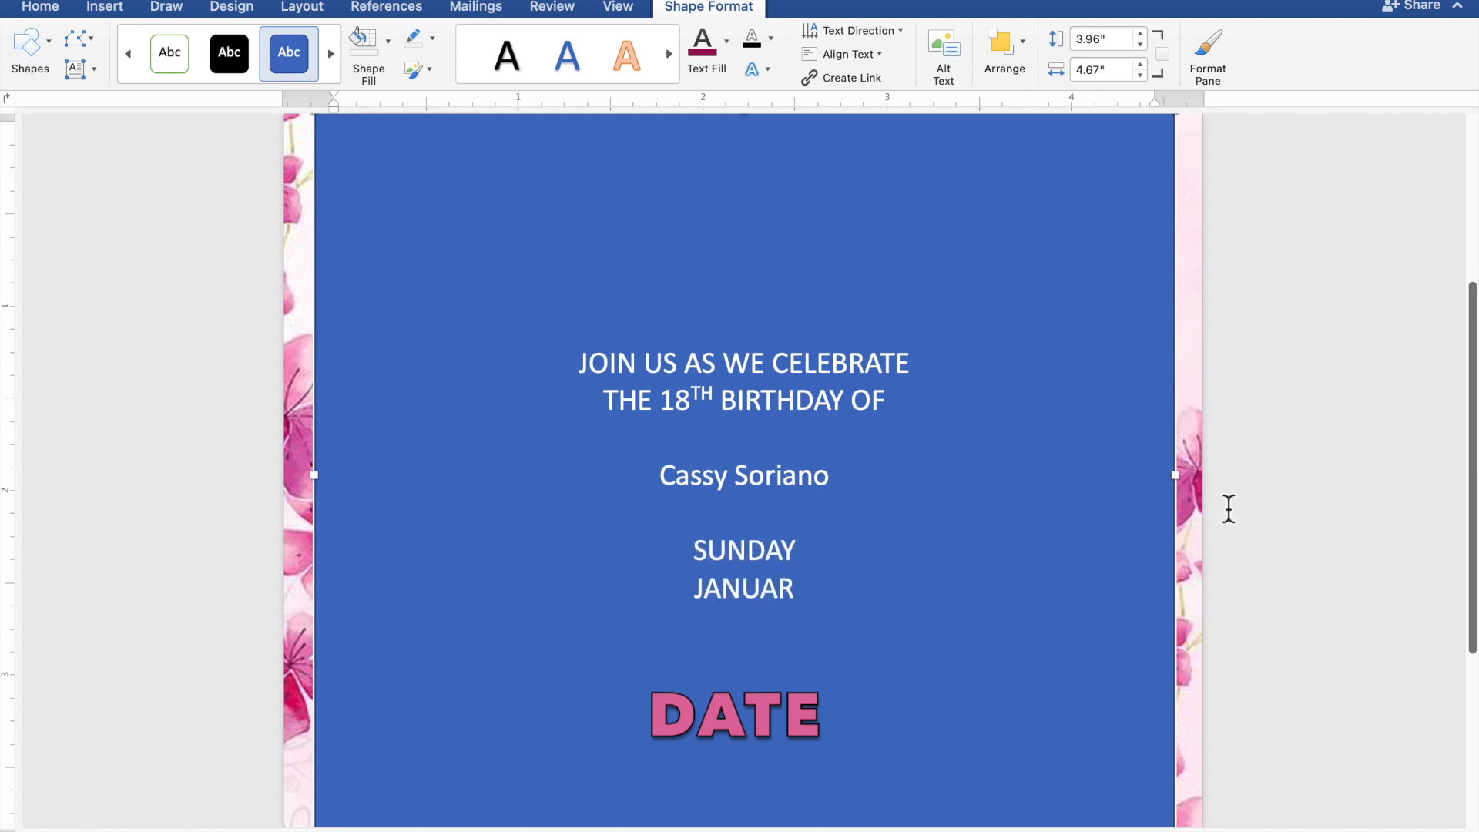
pyautogui.write('Y')
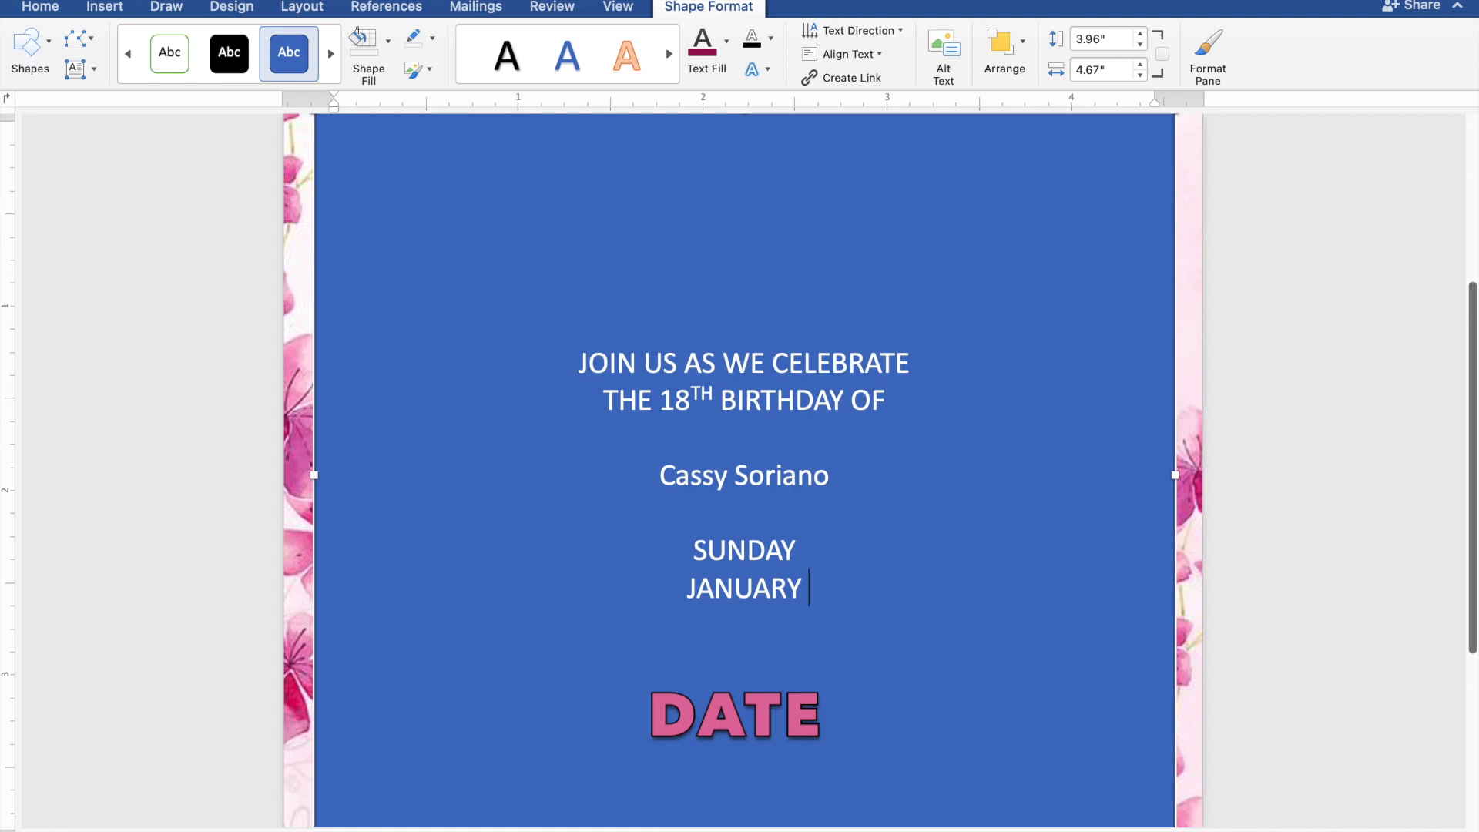
pyautogui.write(' 2')
pyautogui.write(',')
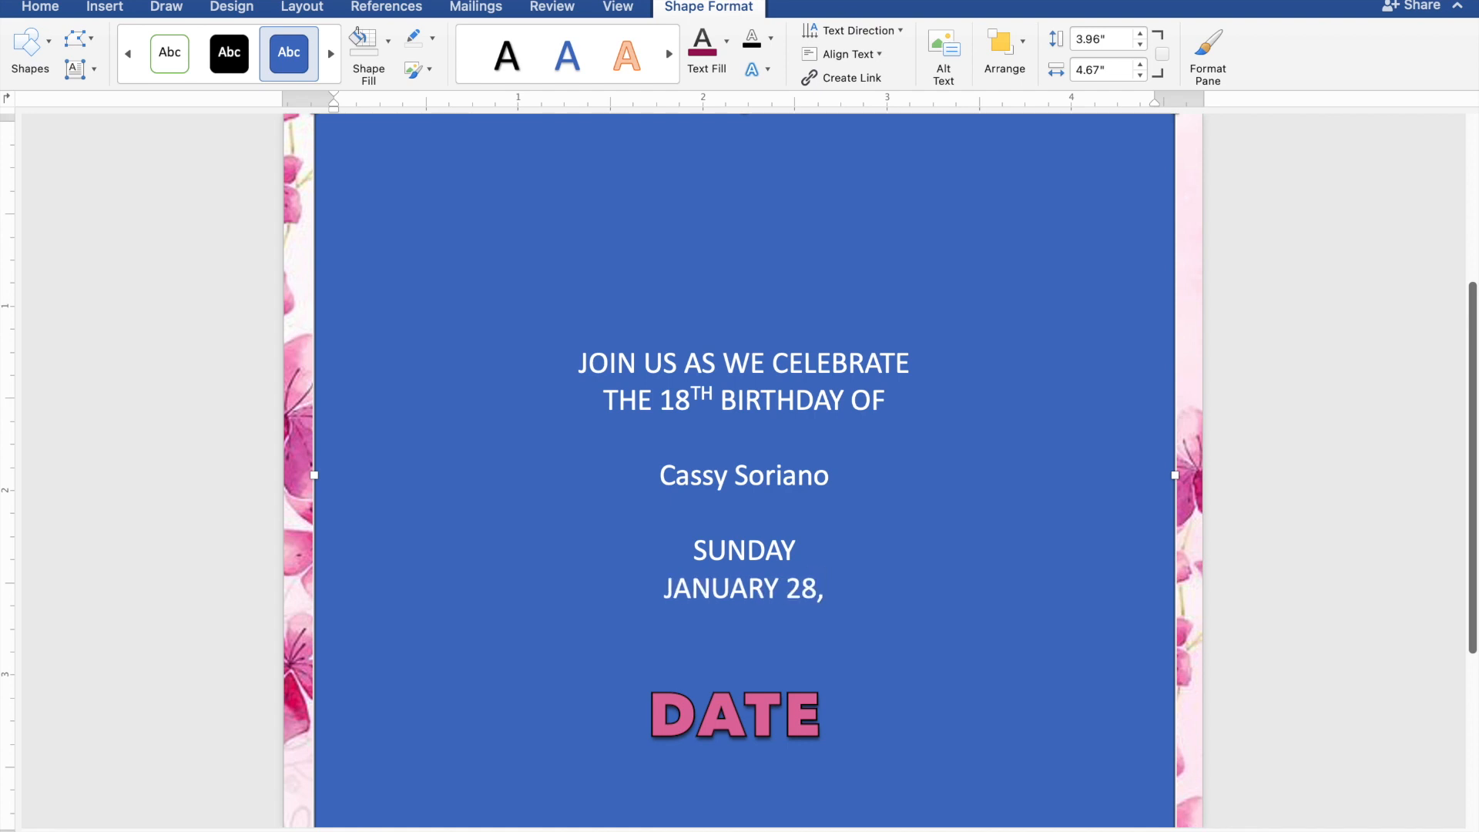
pyautogui.write(' 2')
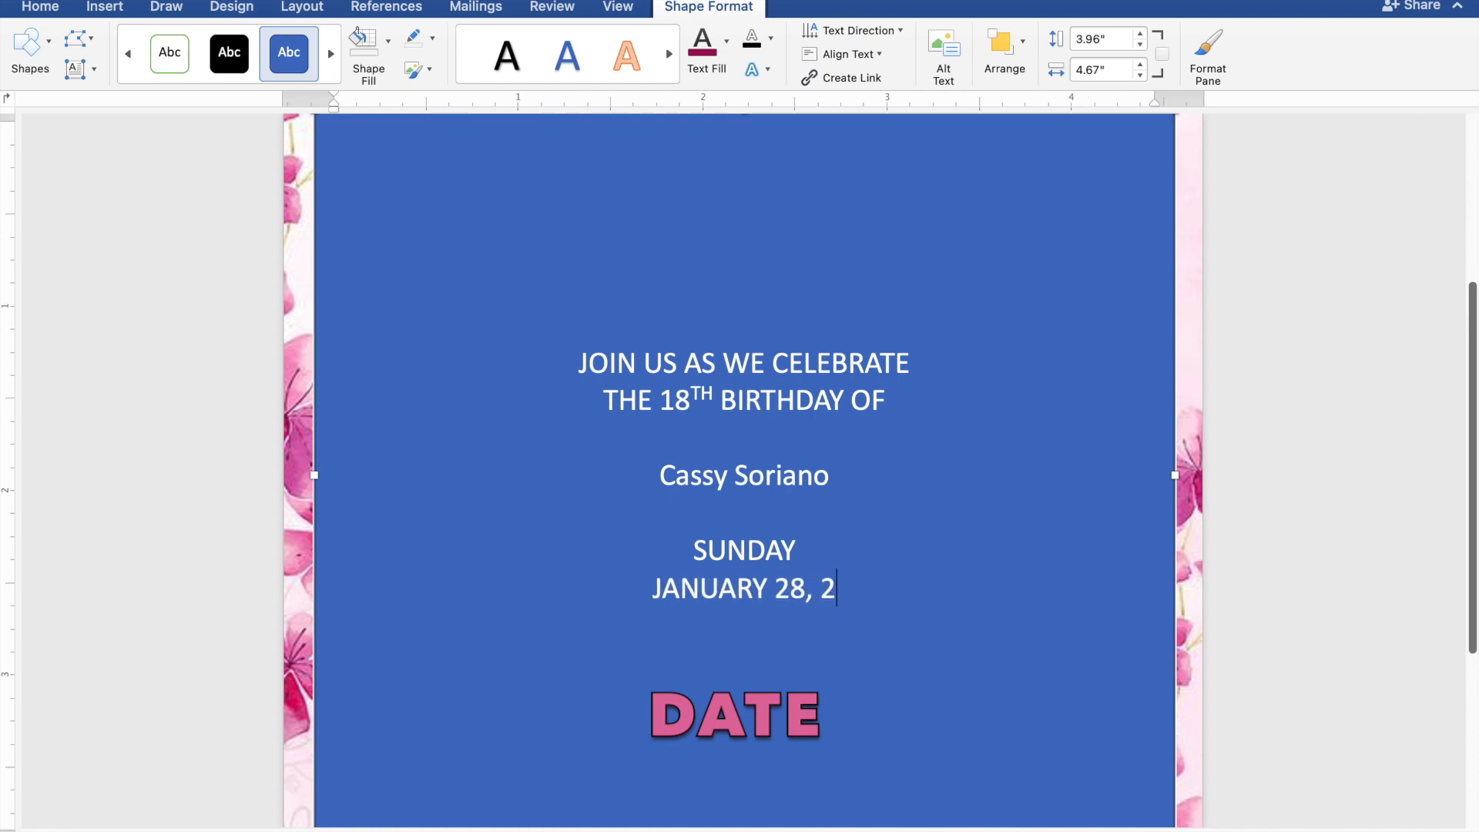
pyautogui.write('02')
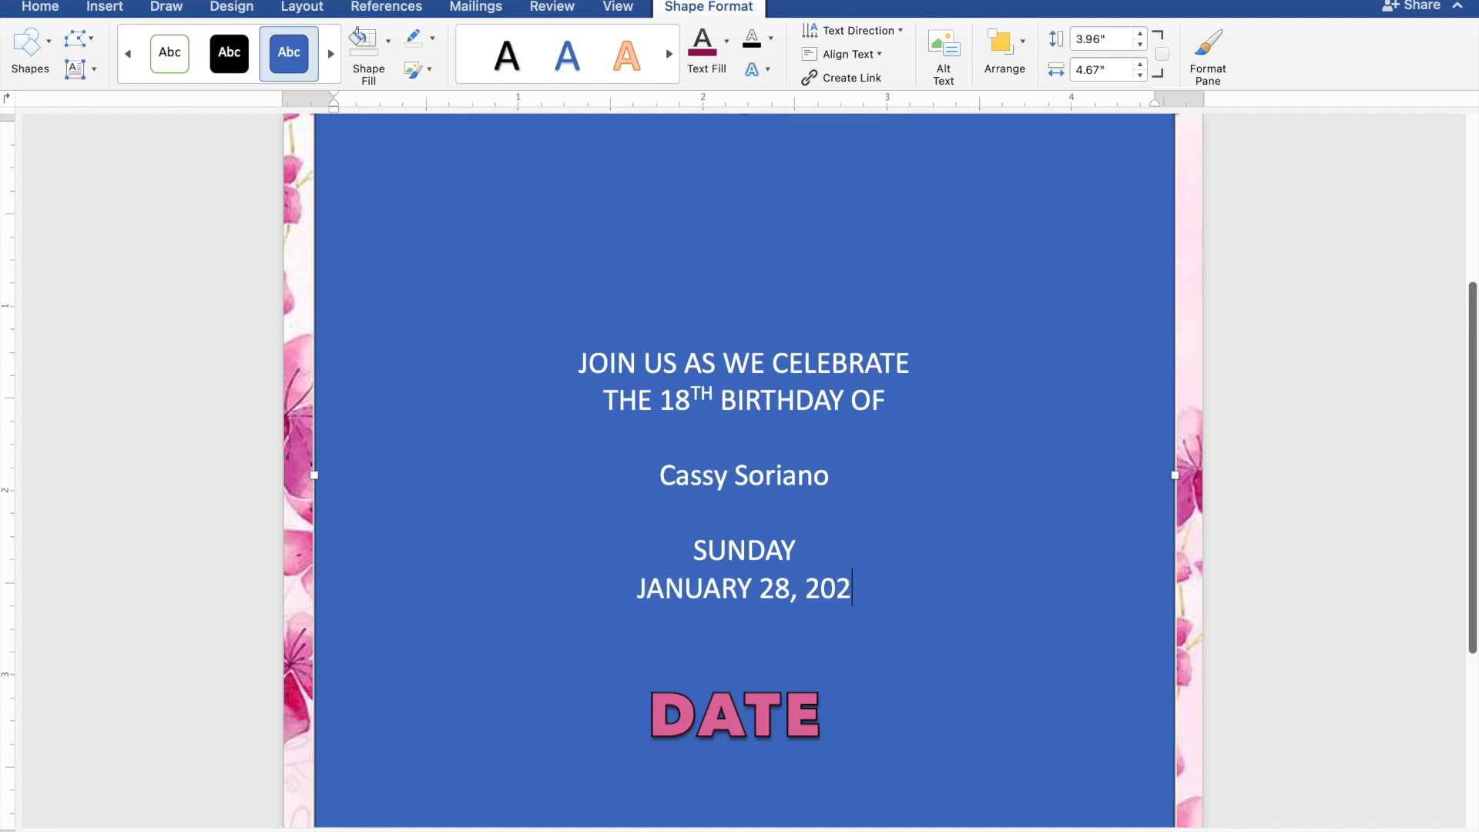
pyautogui.write('4')
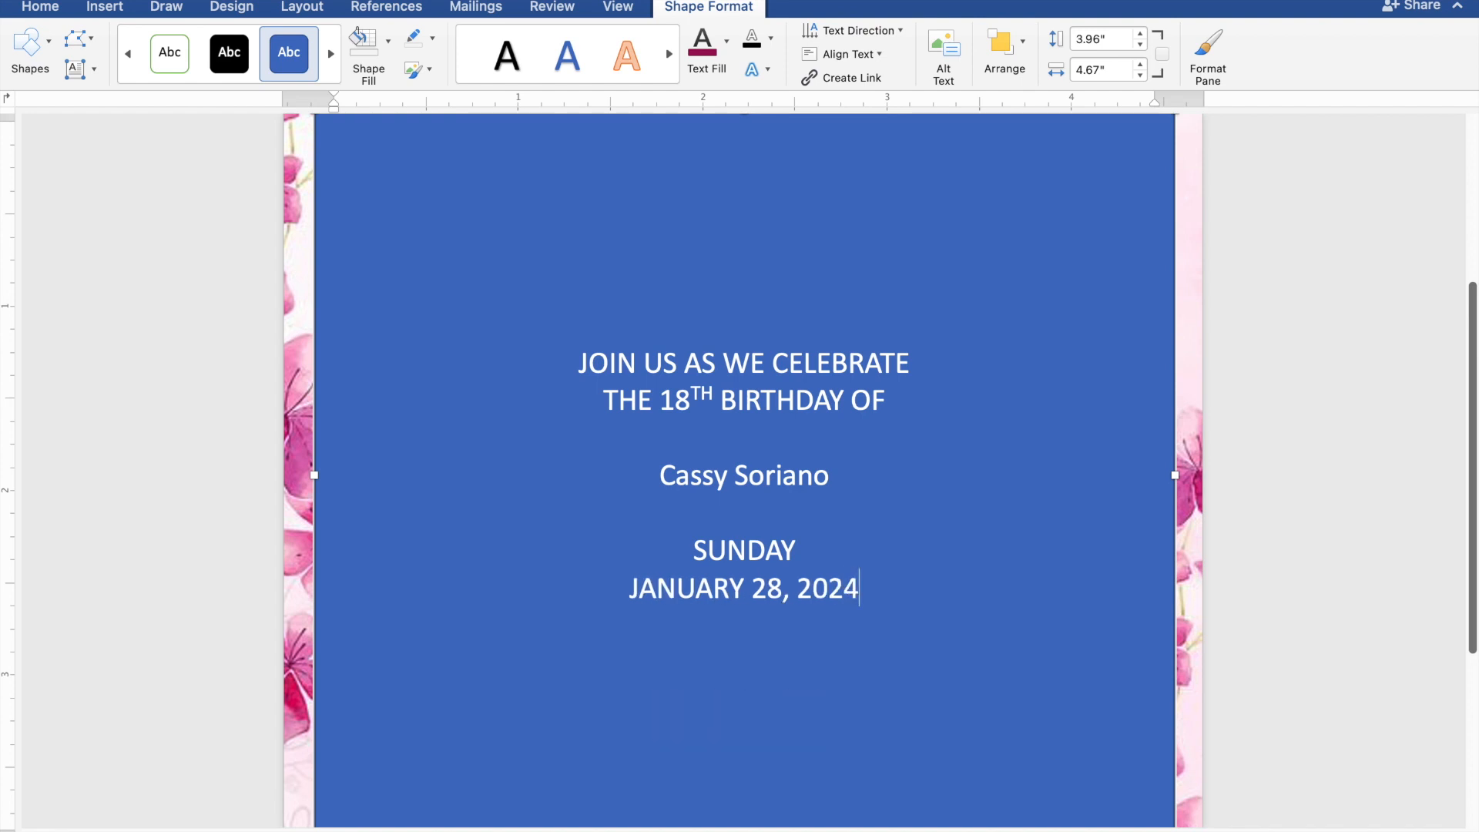
pyautogui.press('Return')
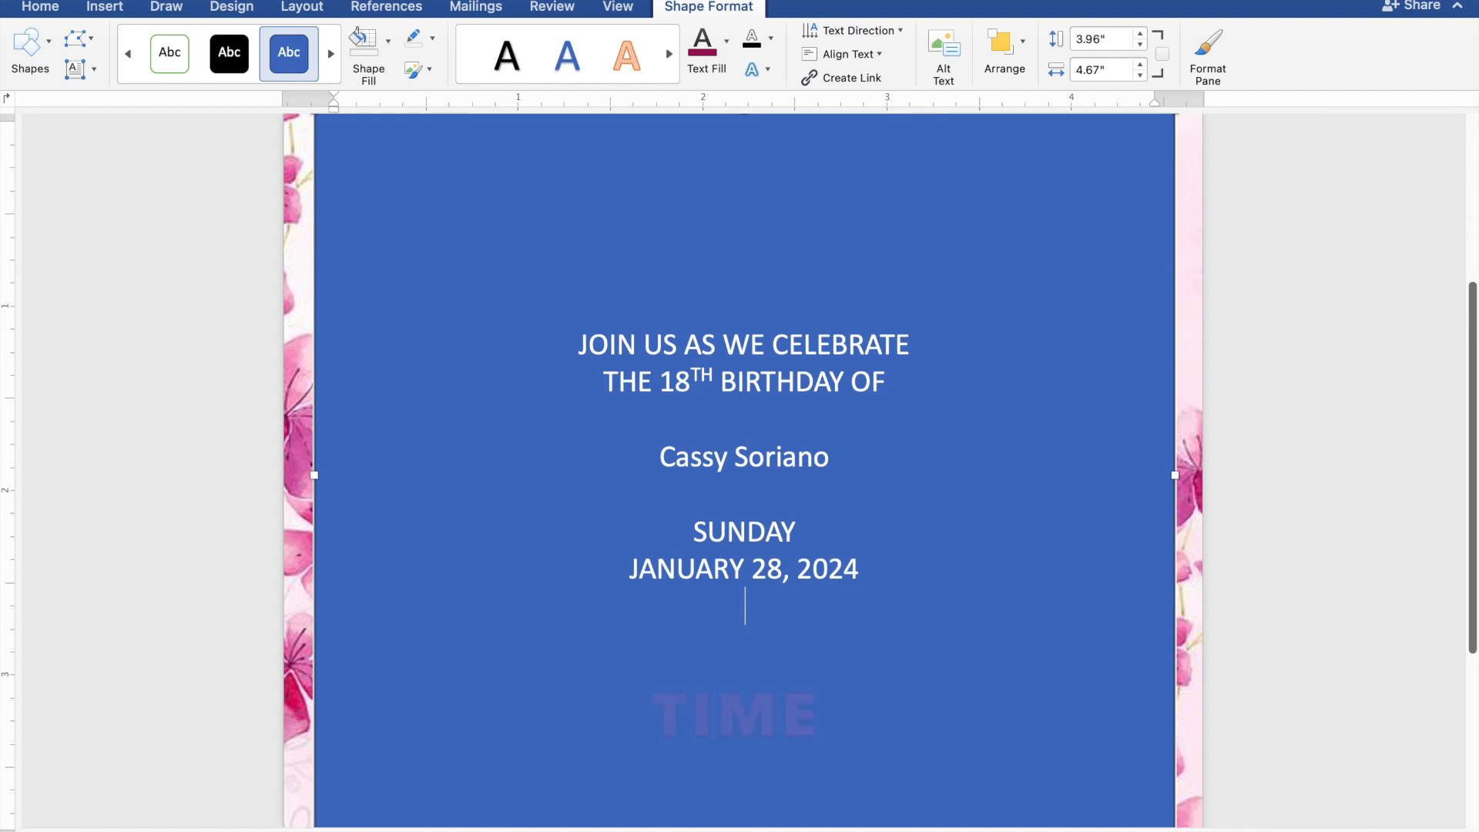
# Step: Add '5:00 TO 8:00 P.M. JAPANESE GARDEN' and 'TONDALIGAN BEACH' below the date
pyautogui.write('5:')
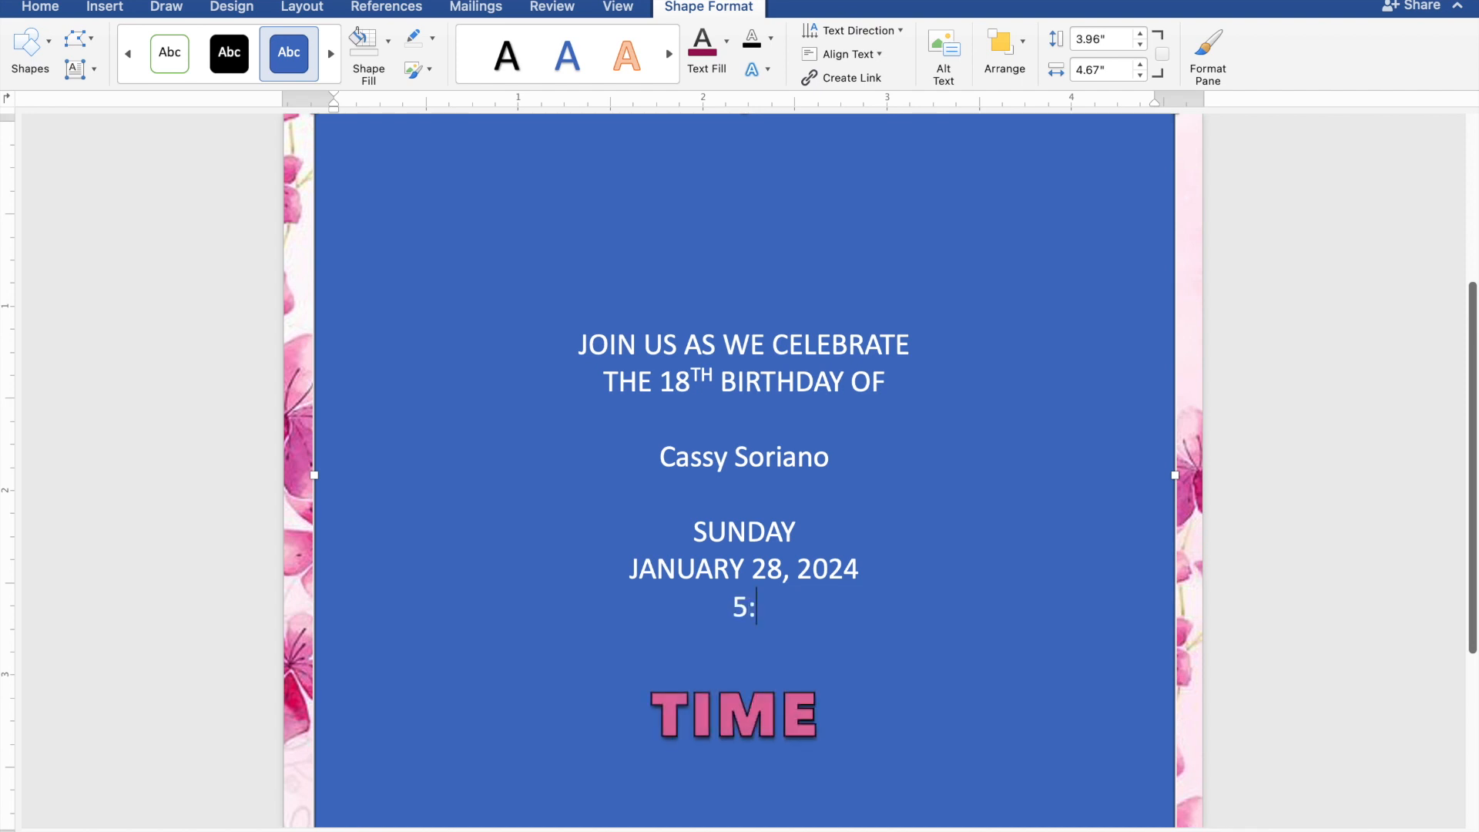
pyautogui.write('00 TO')
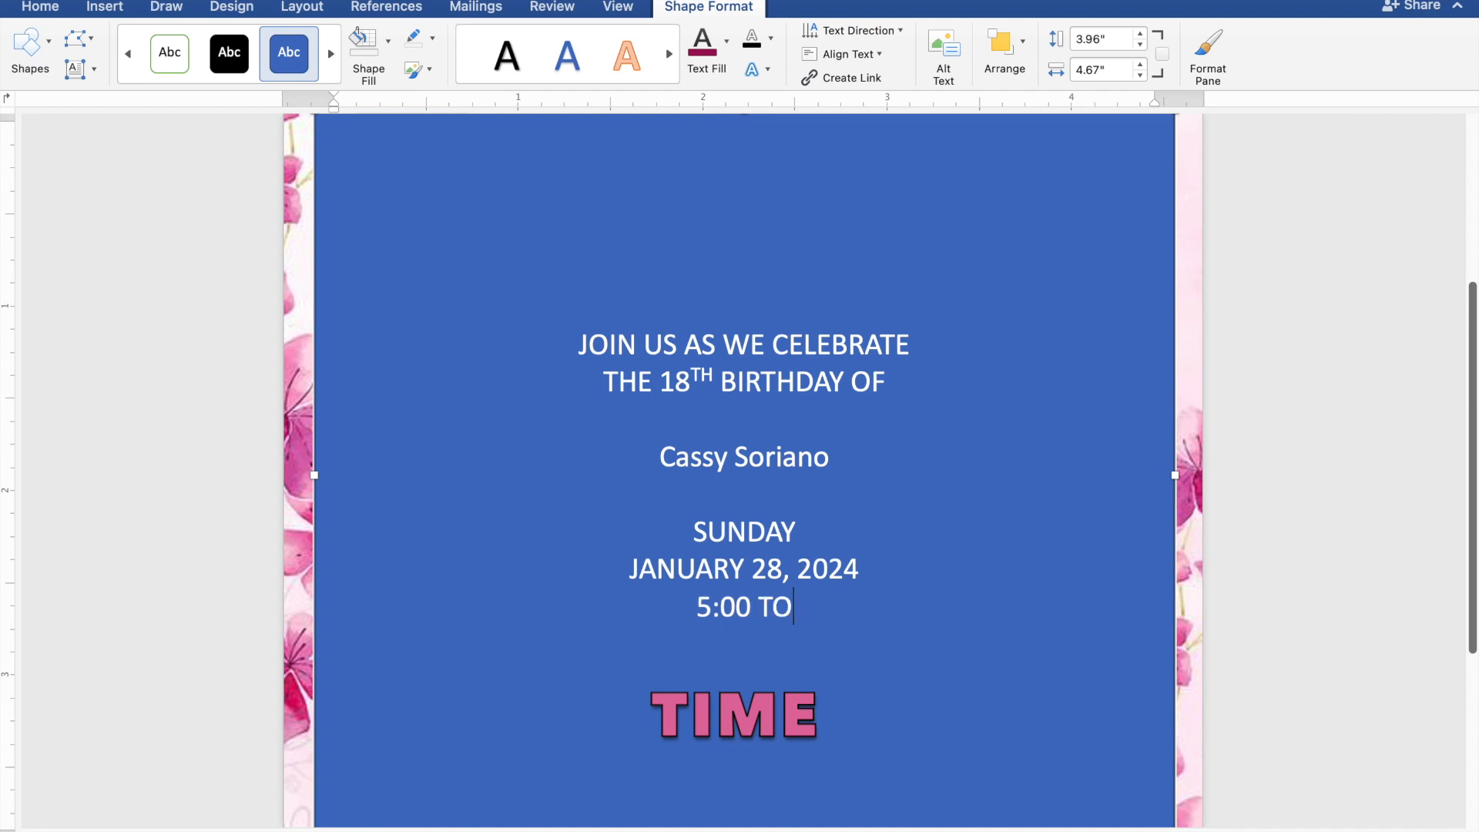
pyautogui.write(' 8')
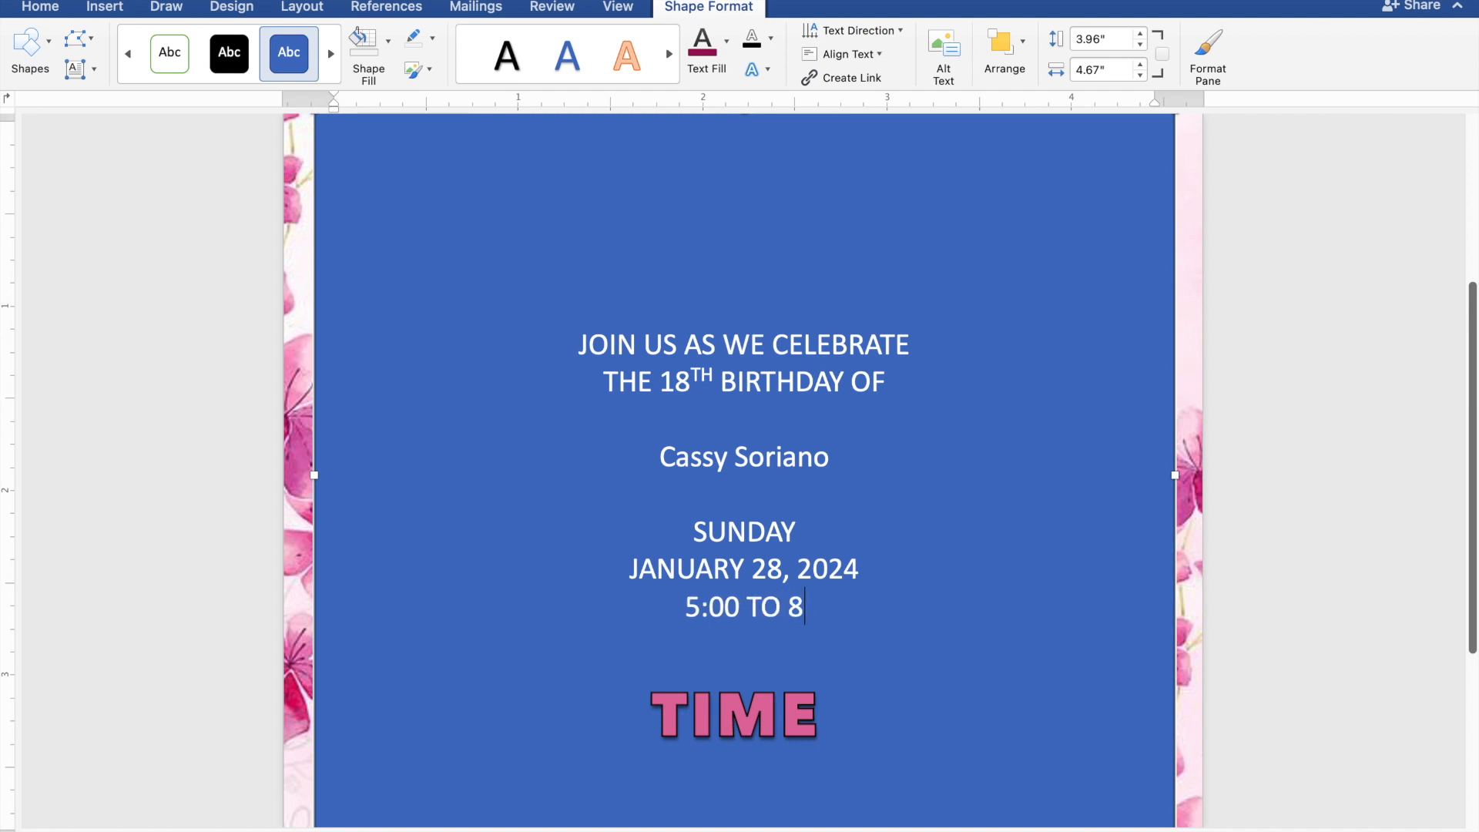
pyautogui.write(':')
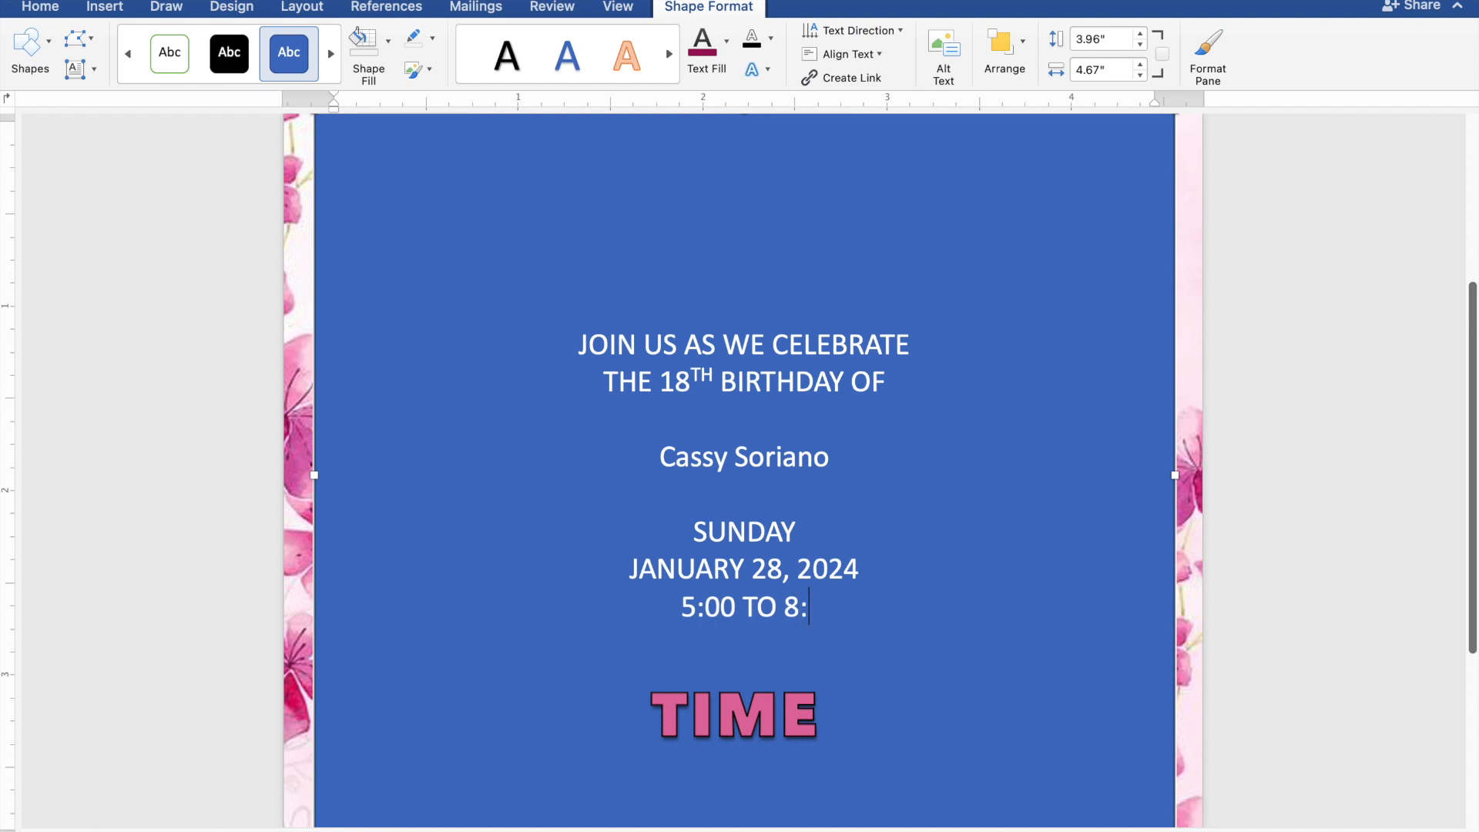
pyautogui.write('00')
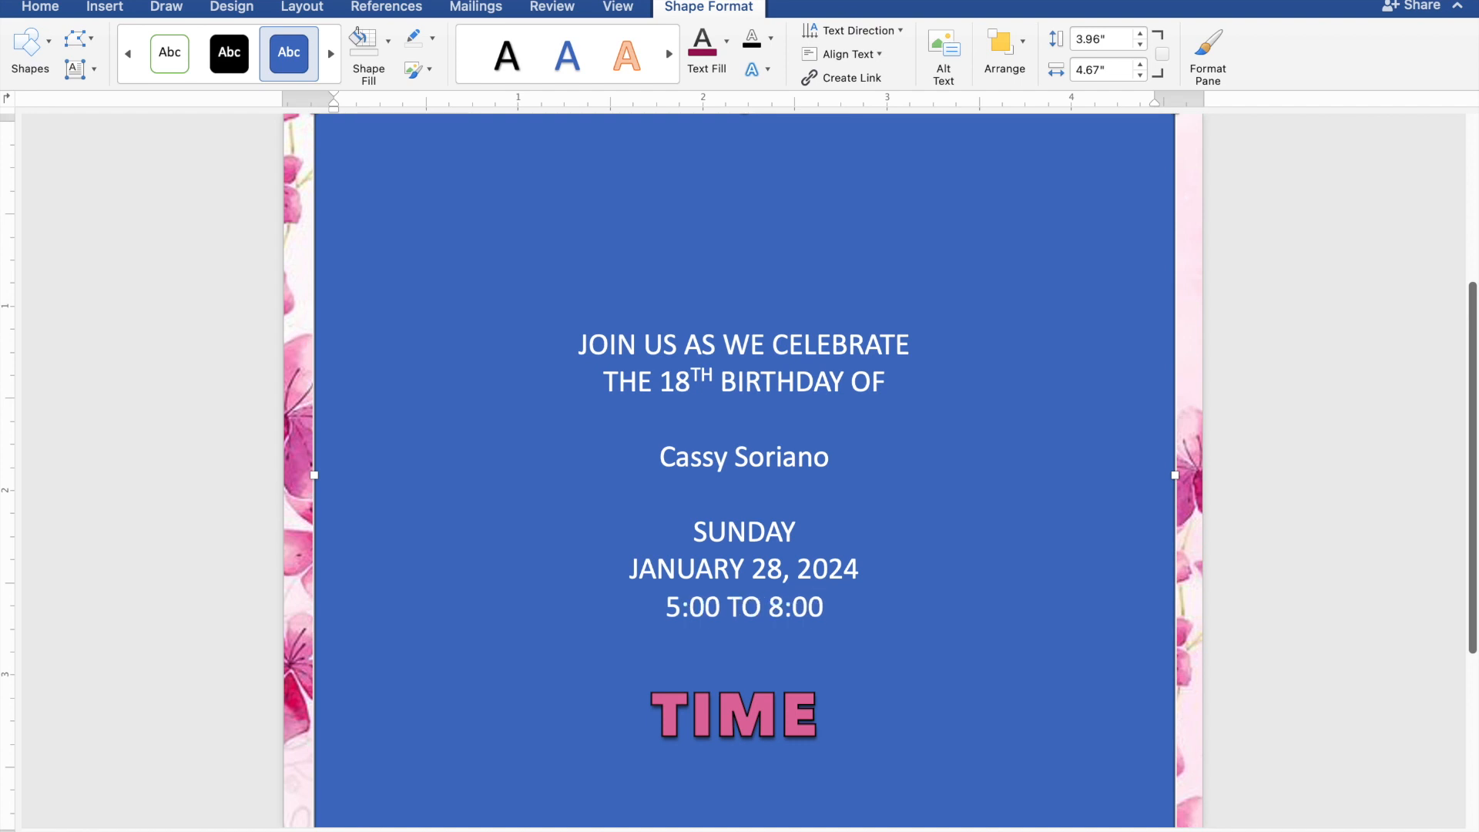
pyautogui.write(' P')
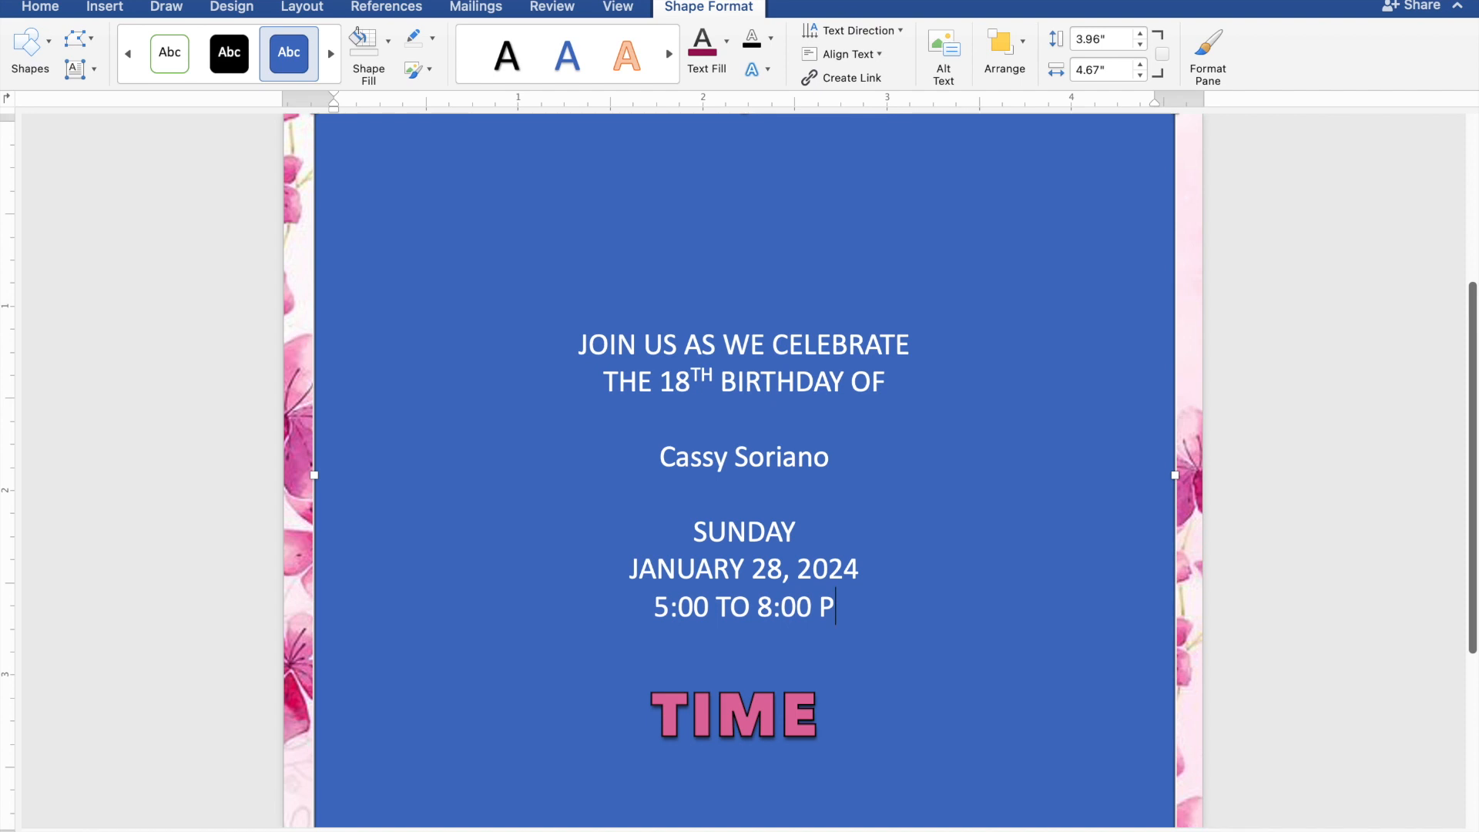
pyautogui.write('.M')
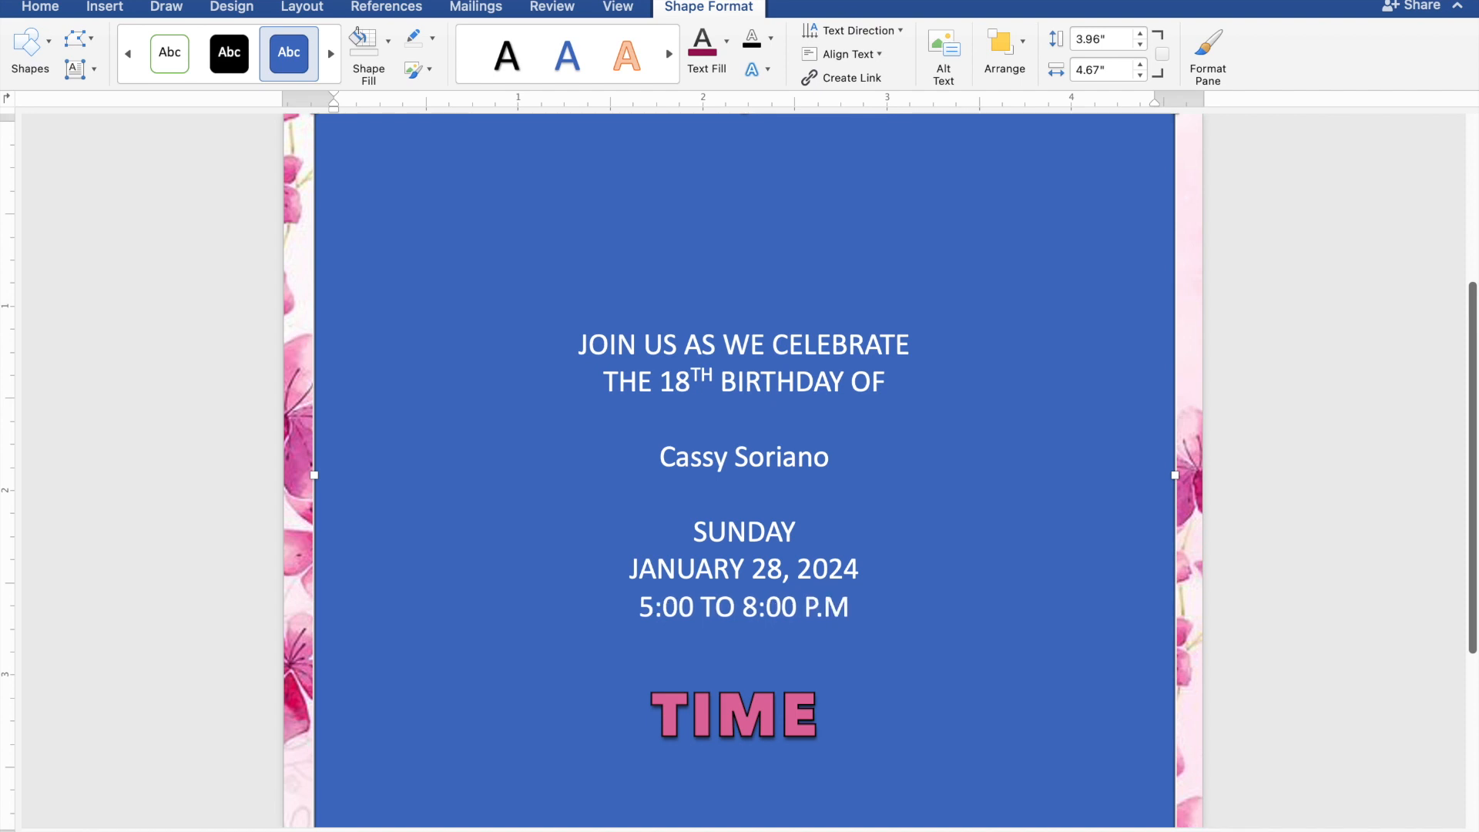
pyautogui.write('. ')
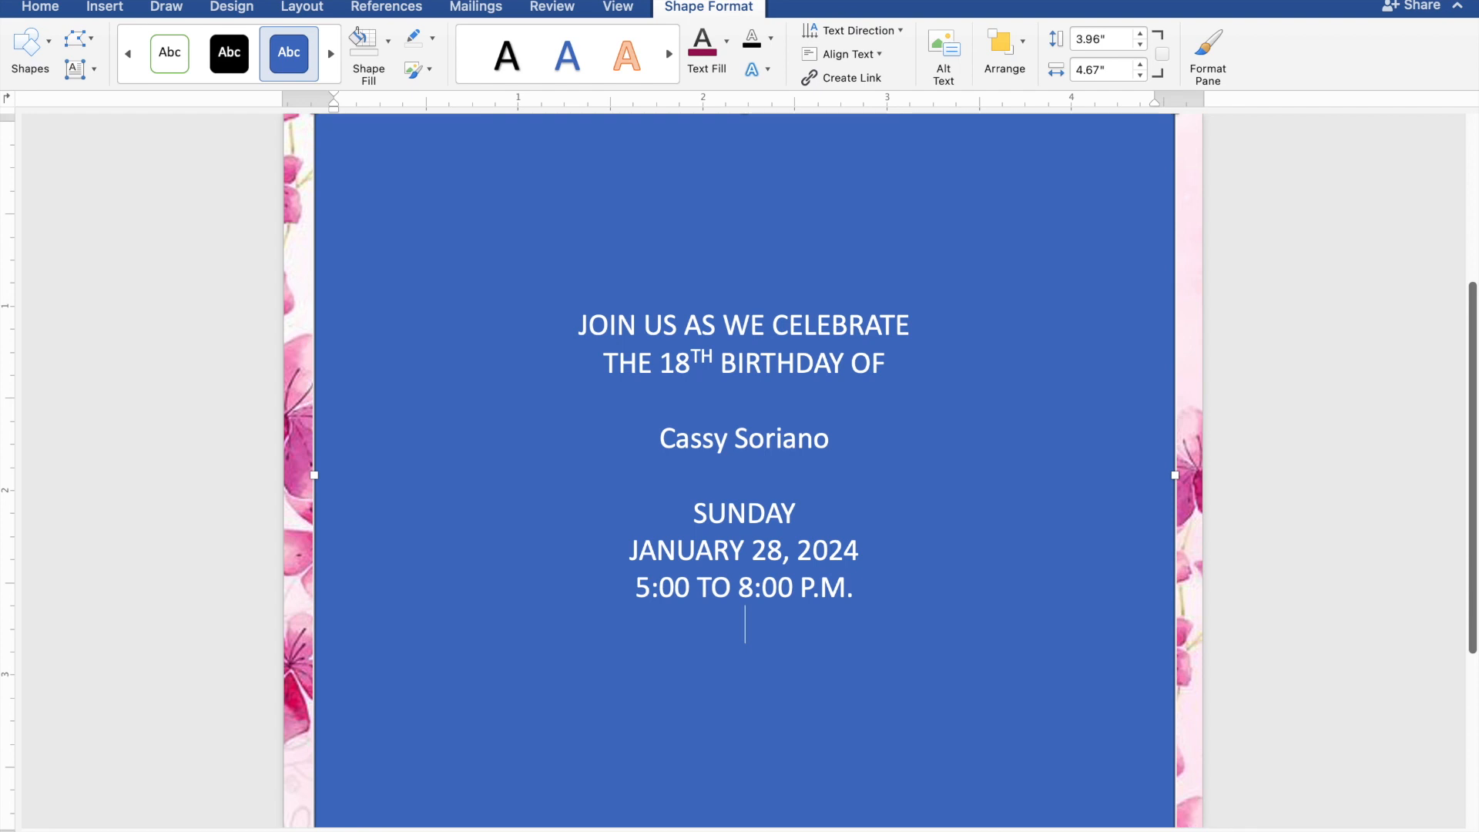
pyautogui.write('JA')
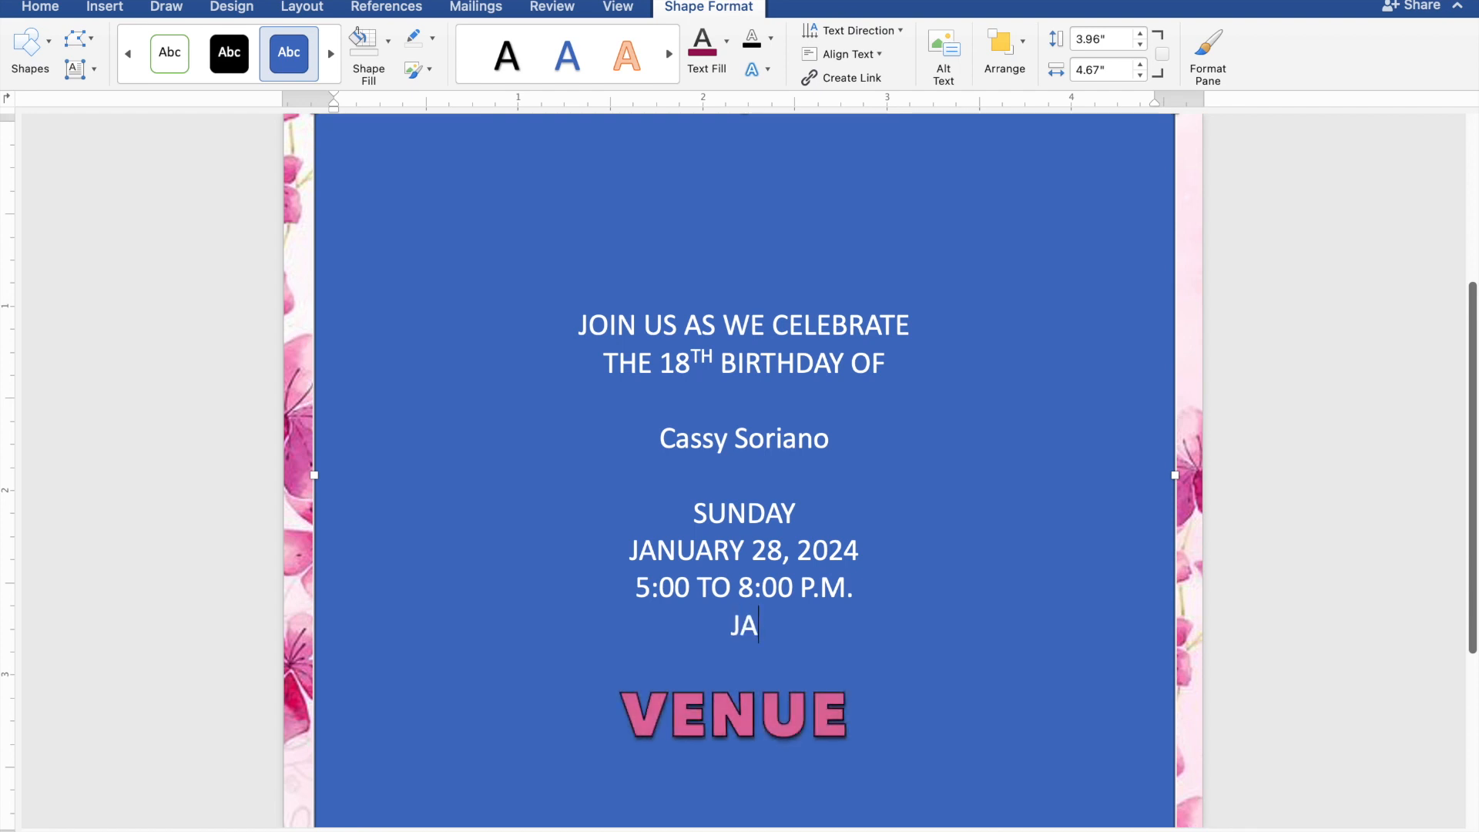
pyautogui.write('PANES')
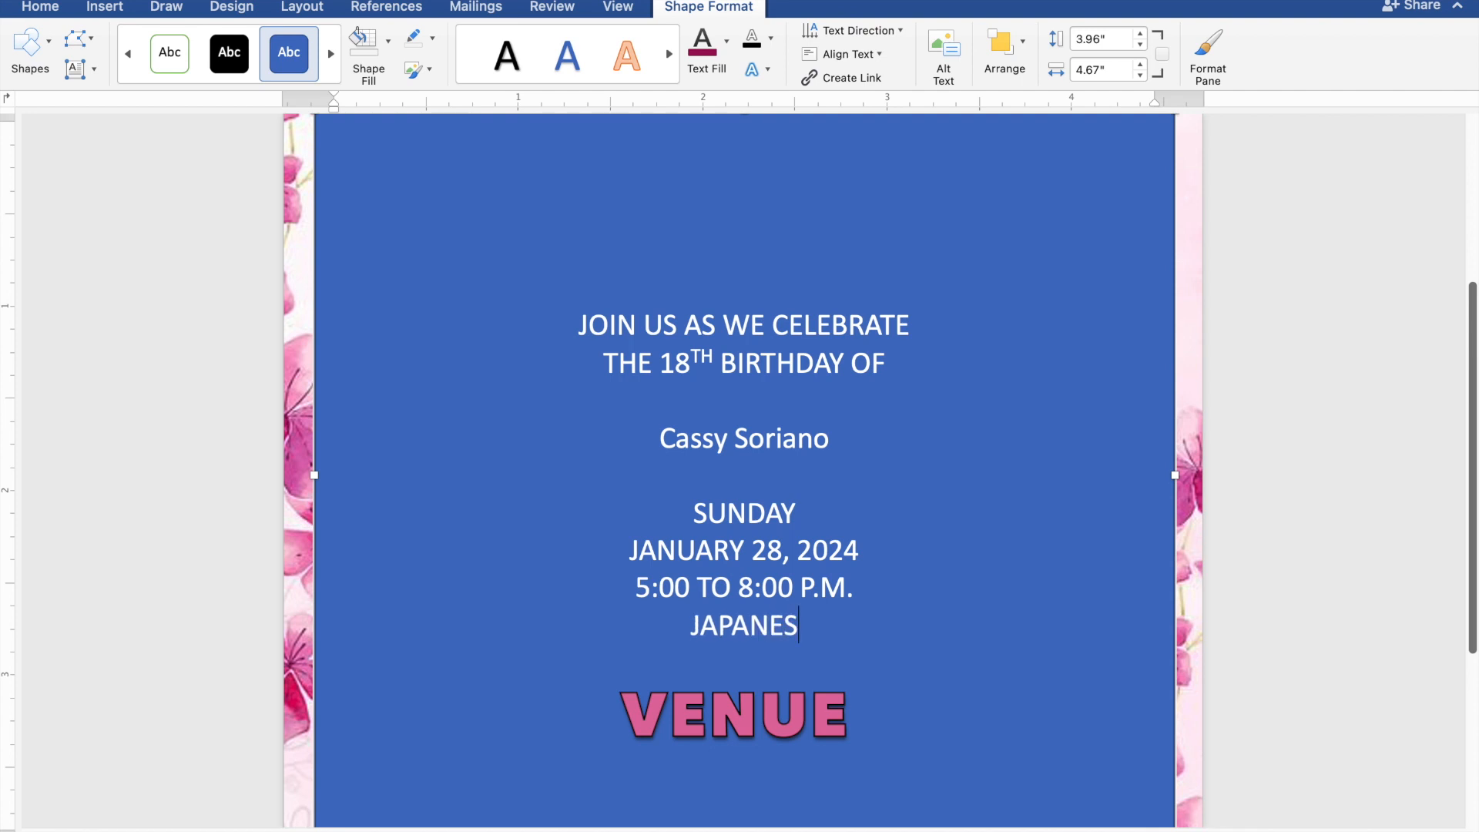
pyautogui.write('E')
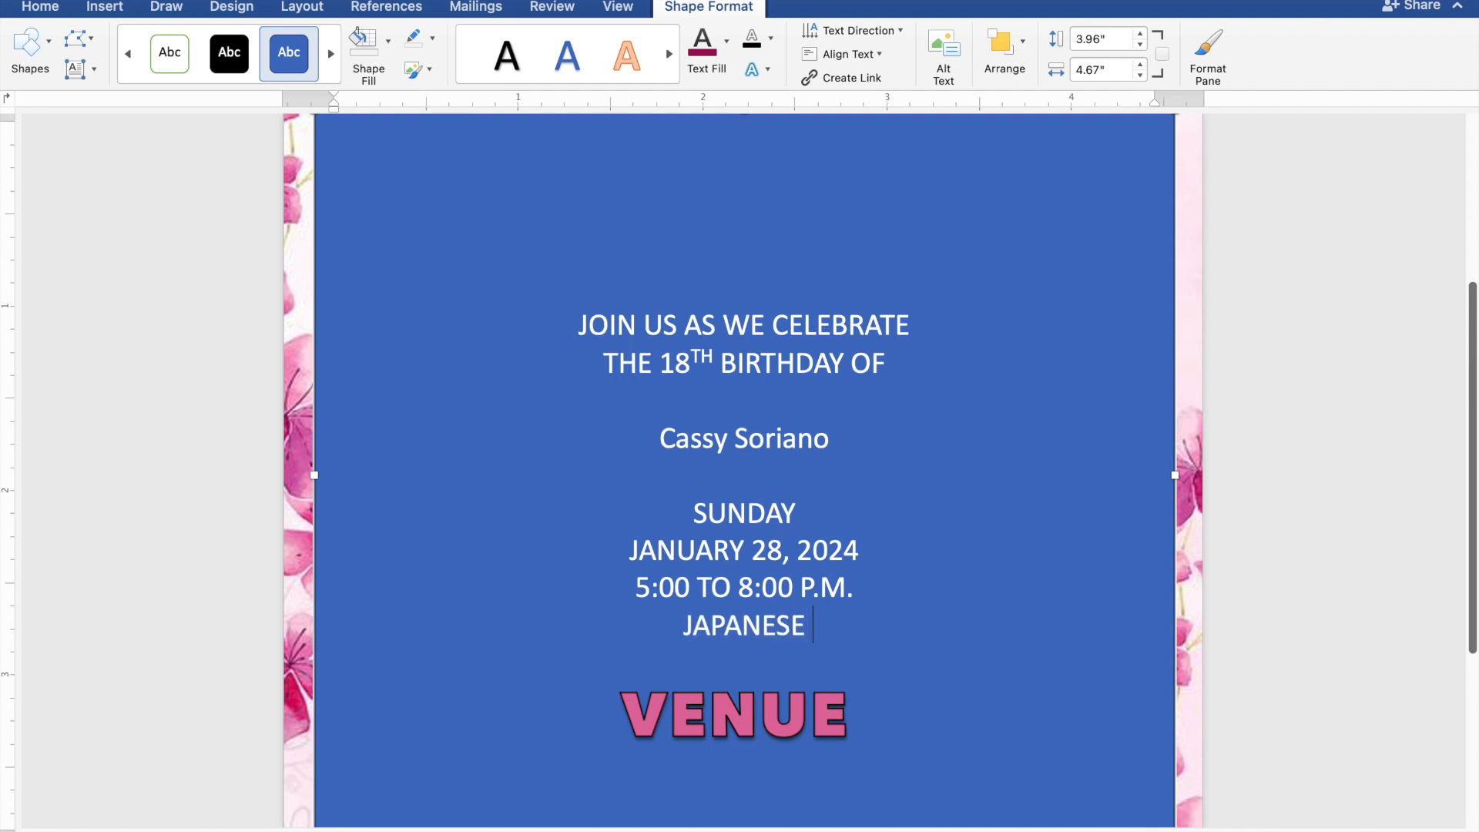
pyautogui.write(' GA')
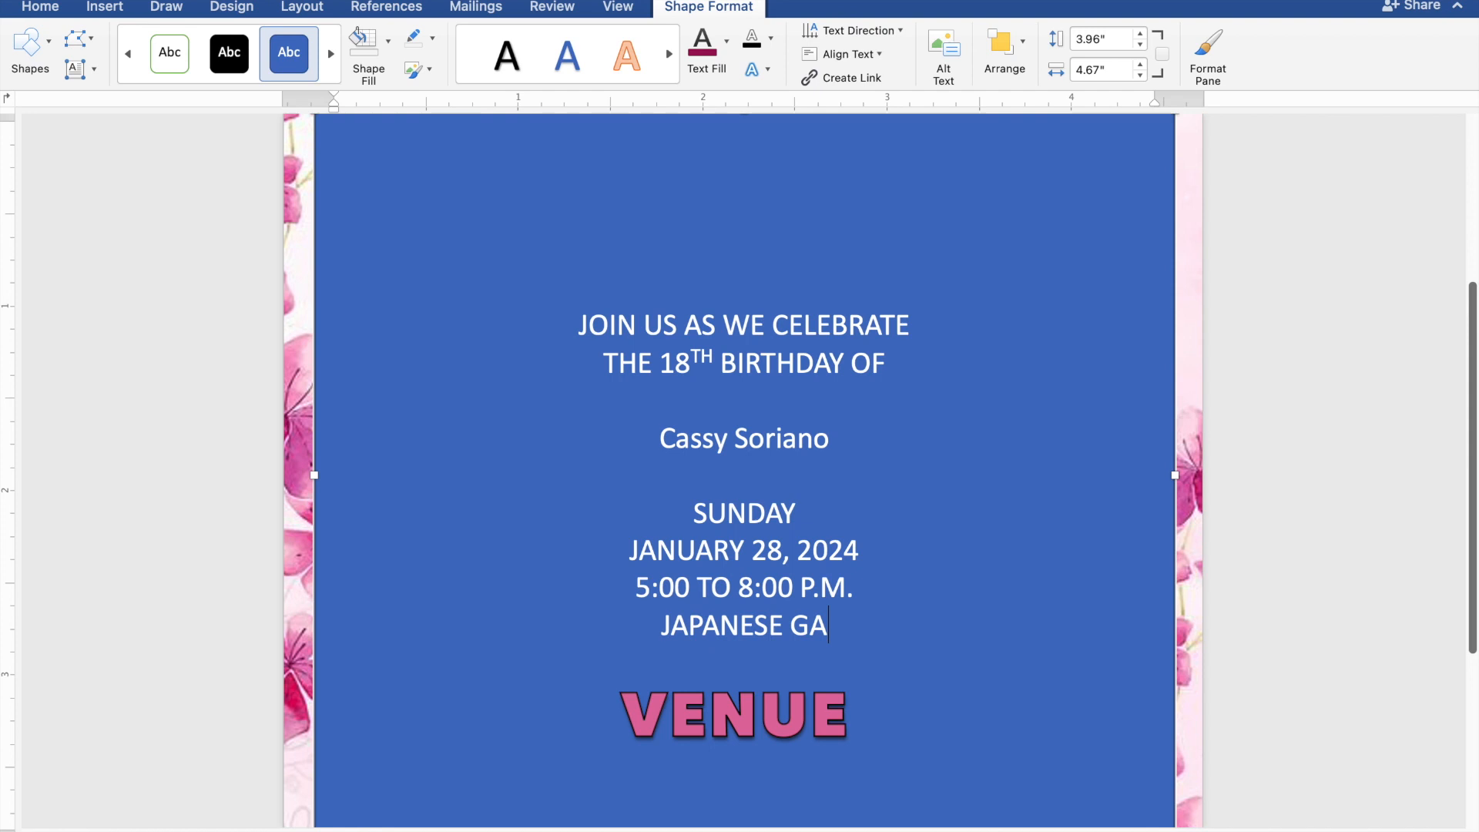
pyautogui.write('RDE')
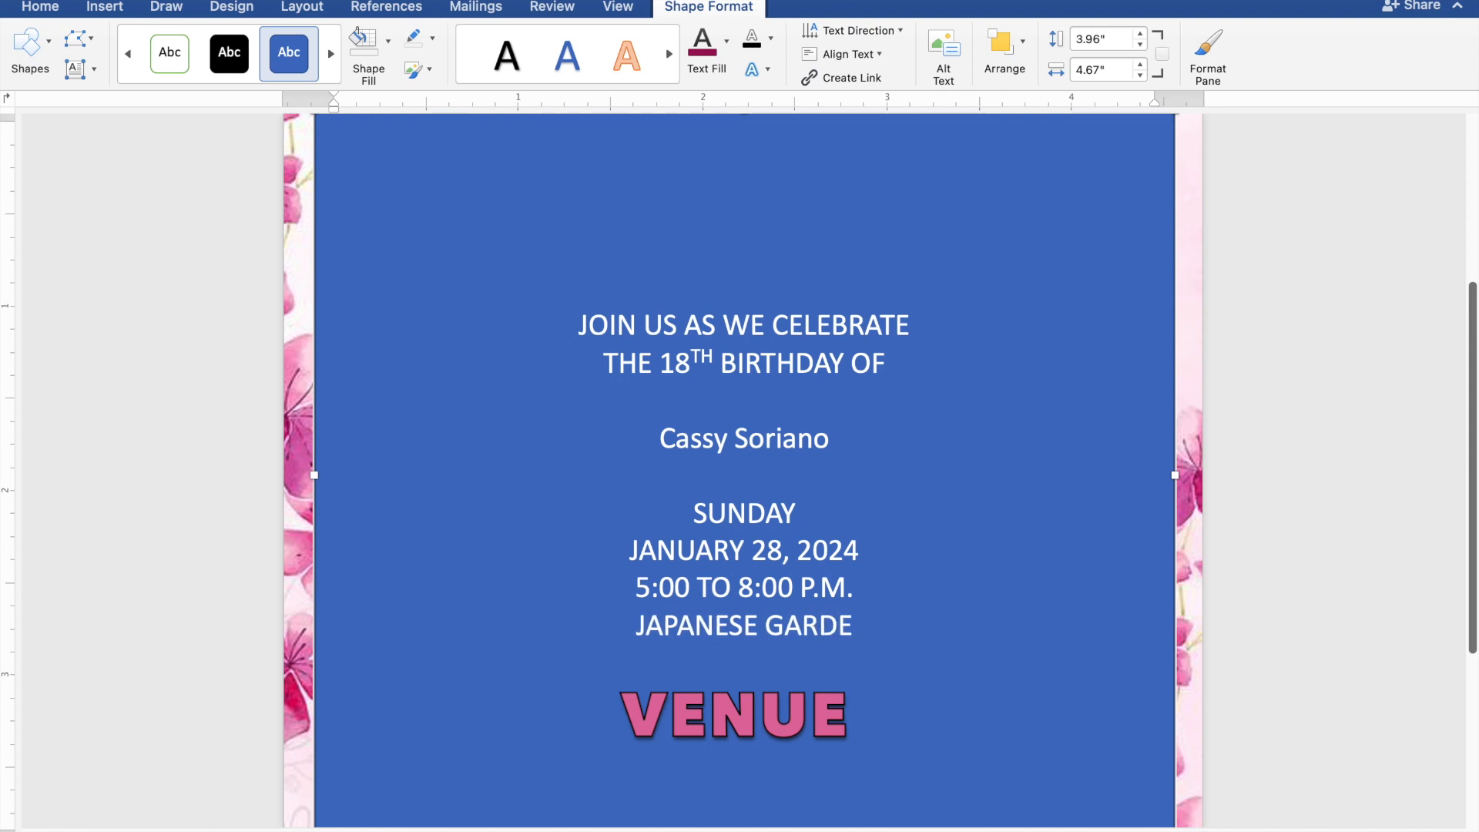
pyautogui.write('N')
pyautogui.press('Return')
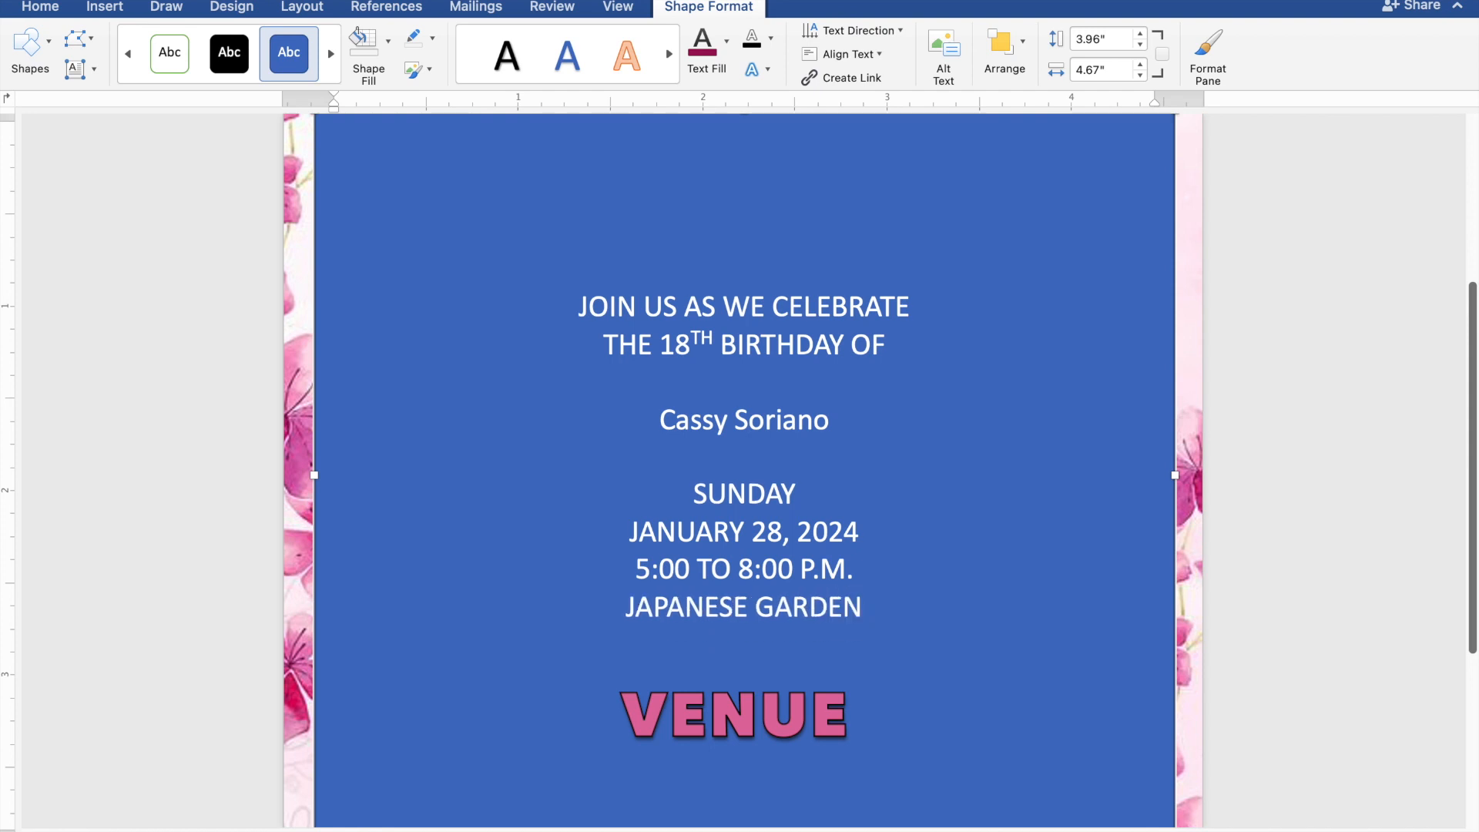
pyautogui.write('TONDALIGAN')
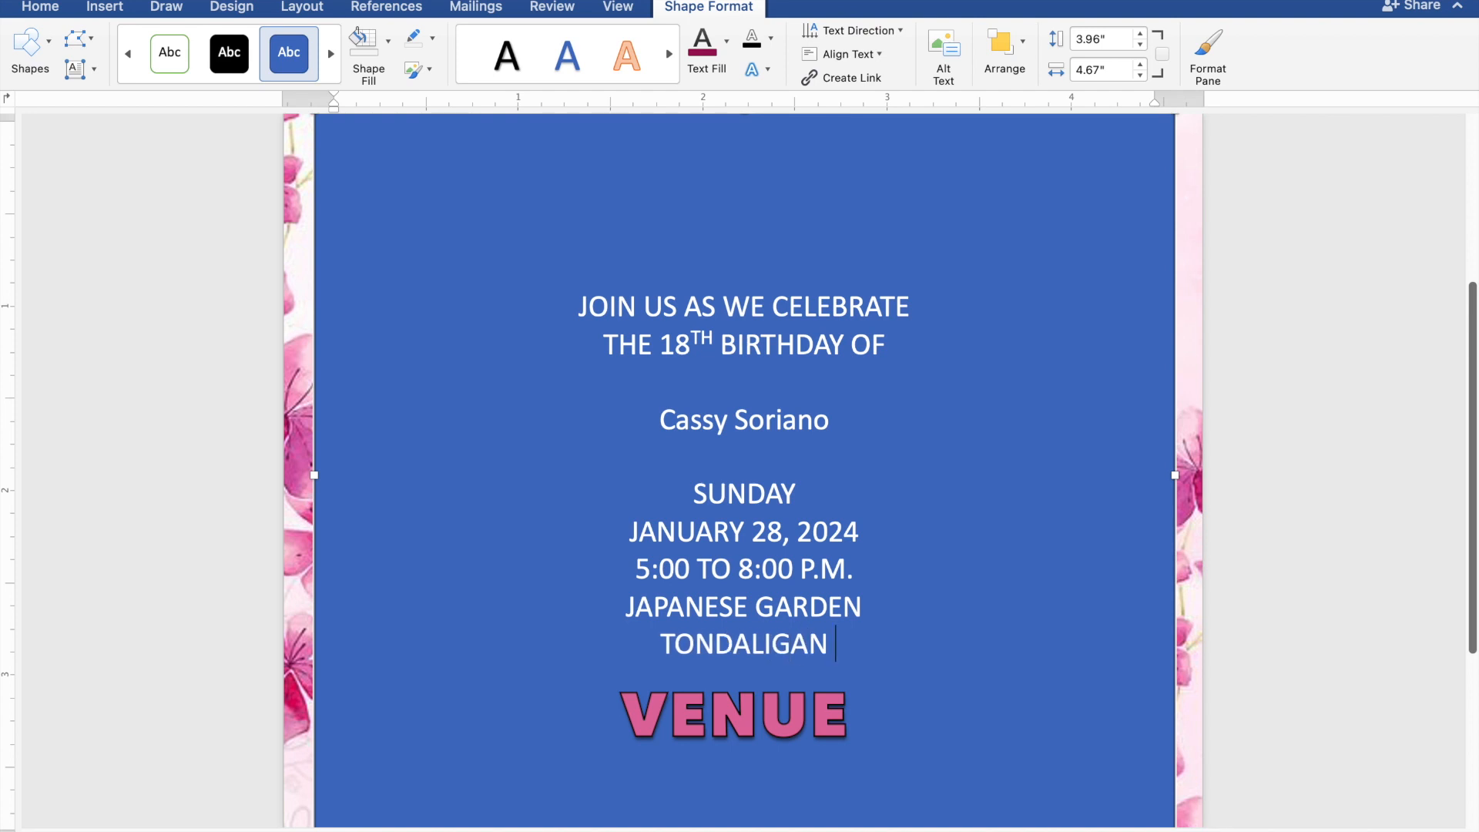
pyautogui.write(' BE')
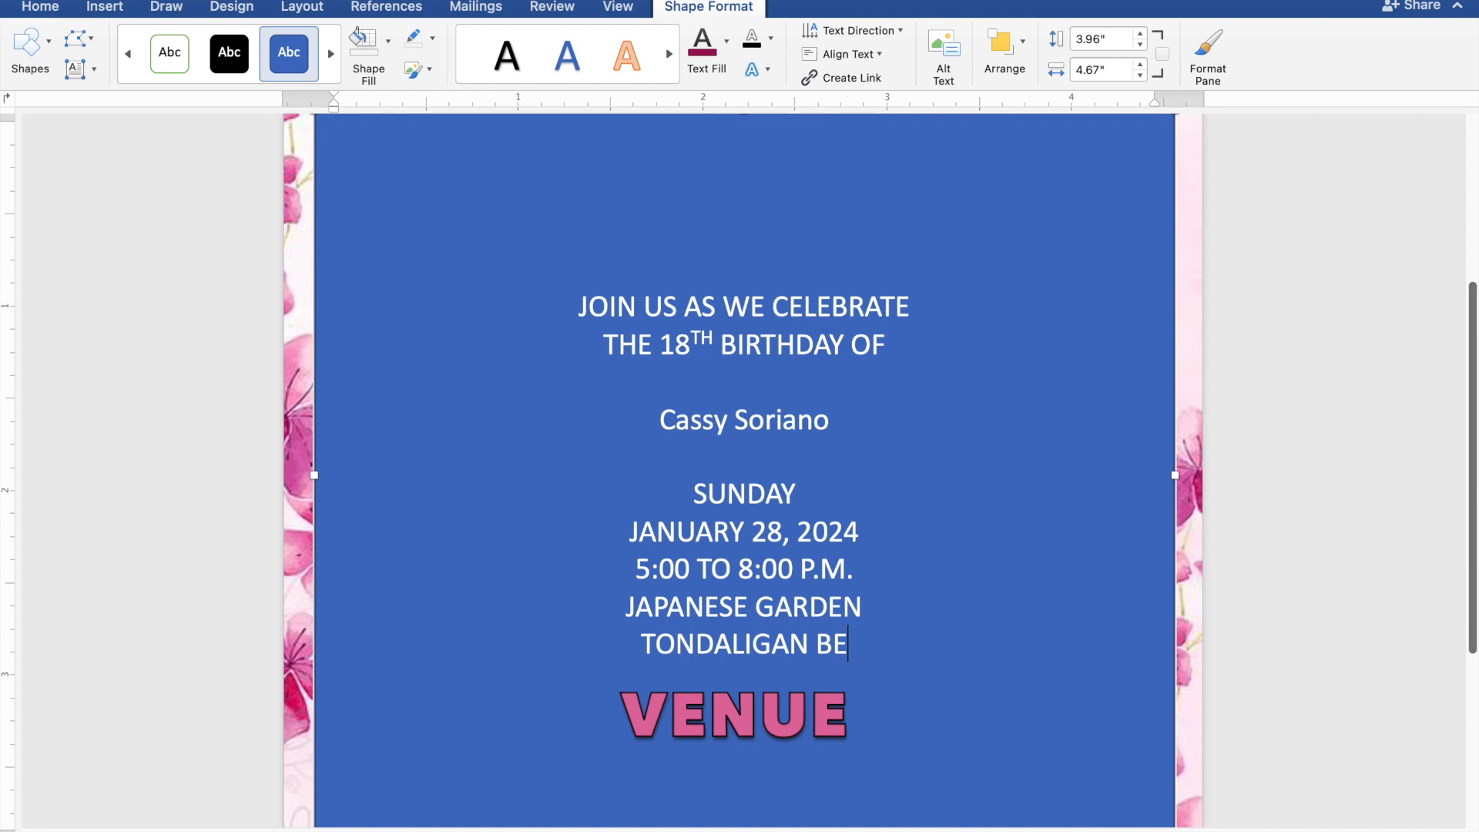
pyautogui.write('ACH')
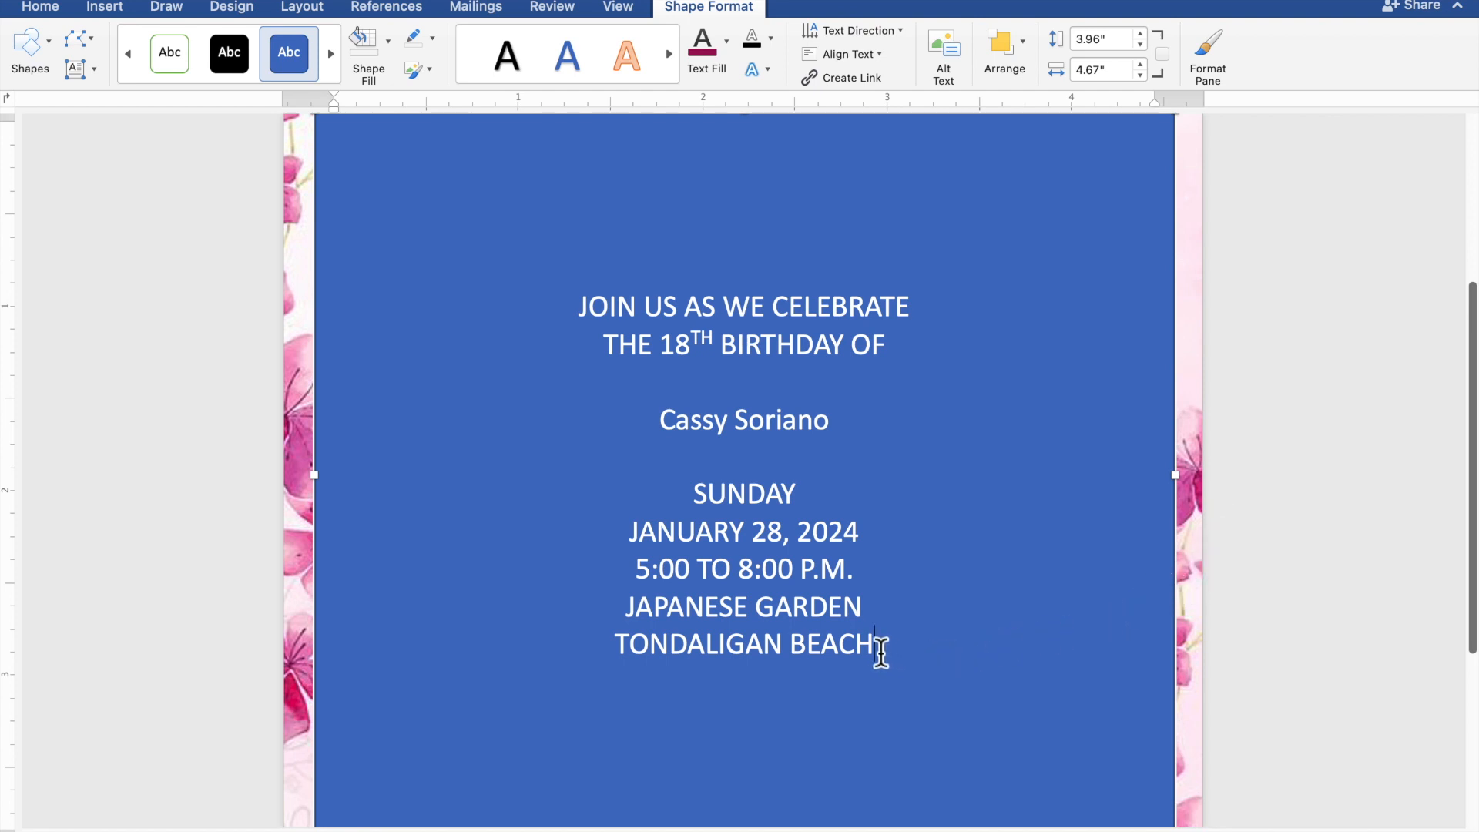
# Step: Give the text box No Fill and No Outline, and colour the invitation text maroon
pyautogui.moveTo(882, 651); pyautogui.dragTo(590, 334)
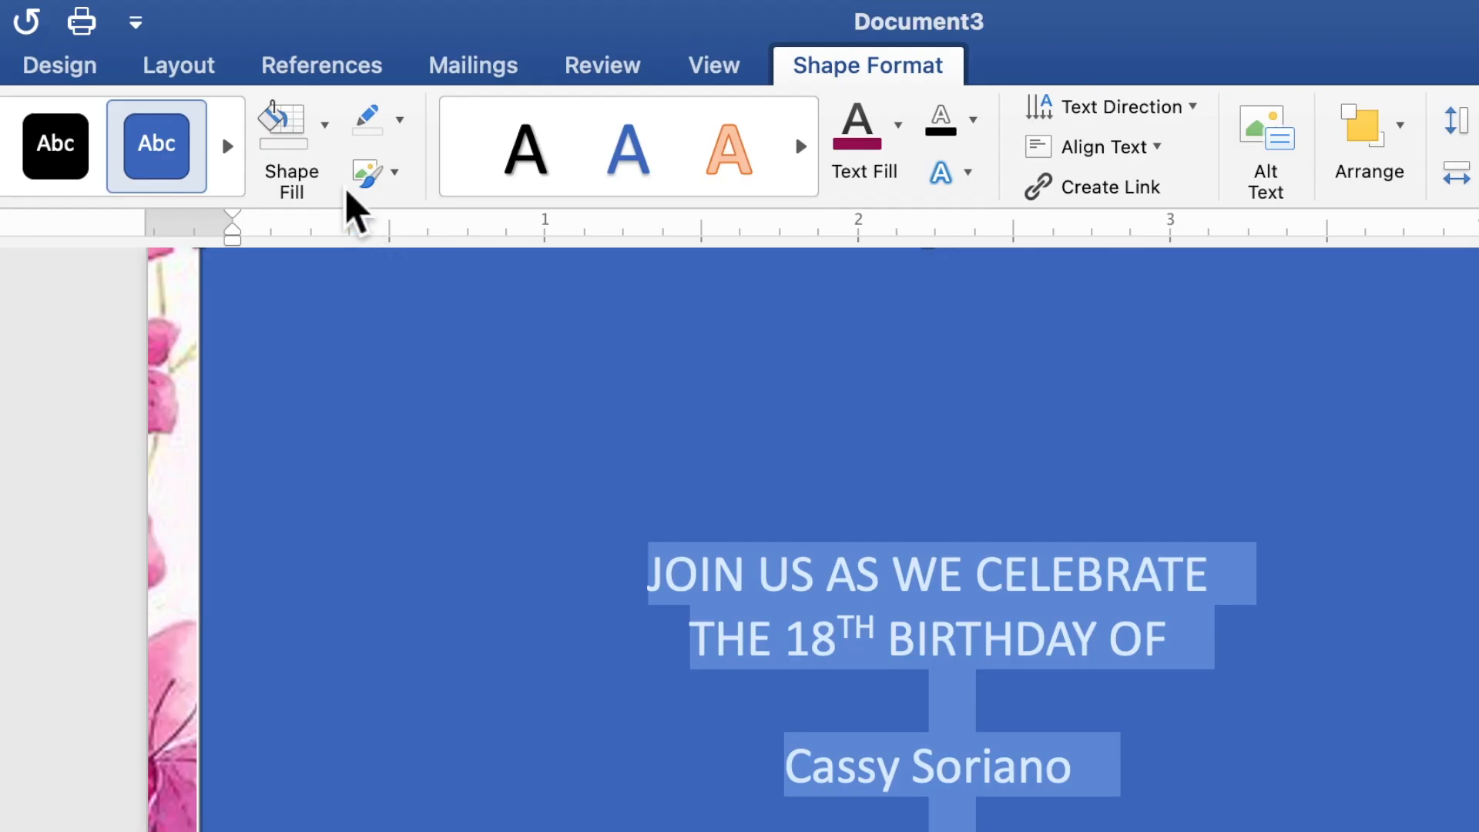
pyautogui.click(325, 125)
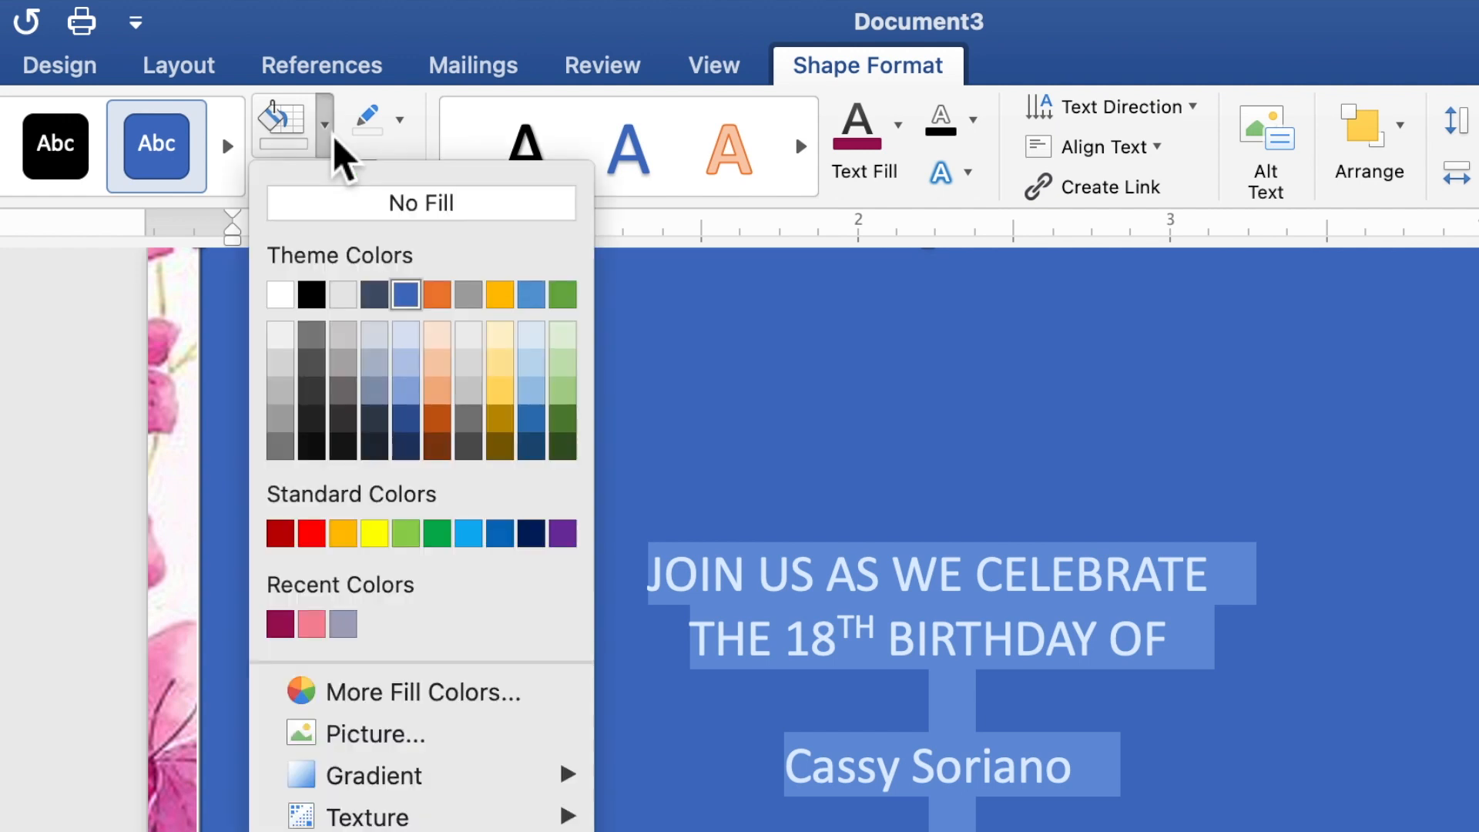
pyautogui.click(342, 205)
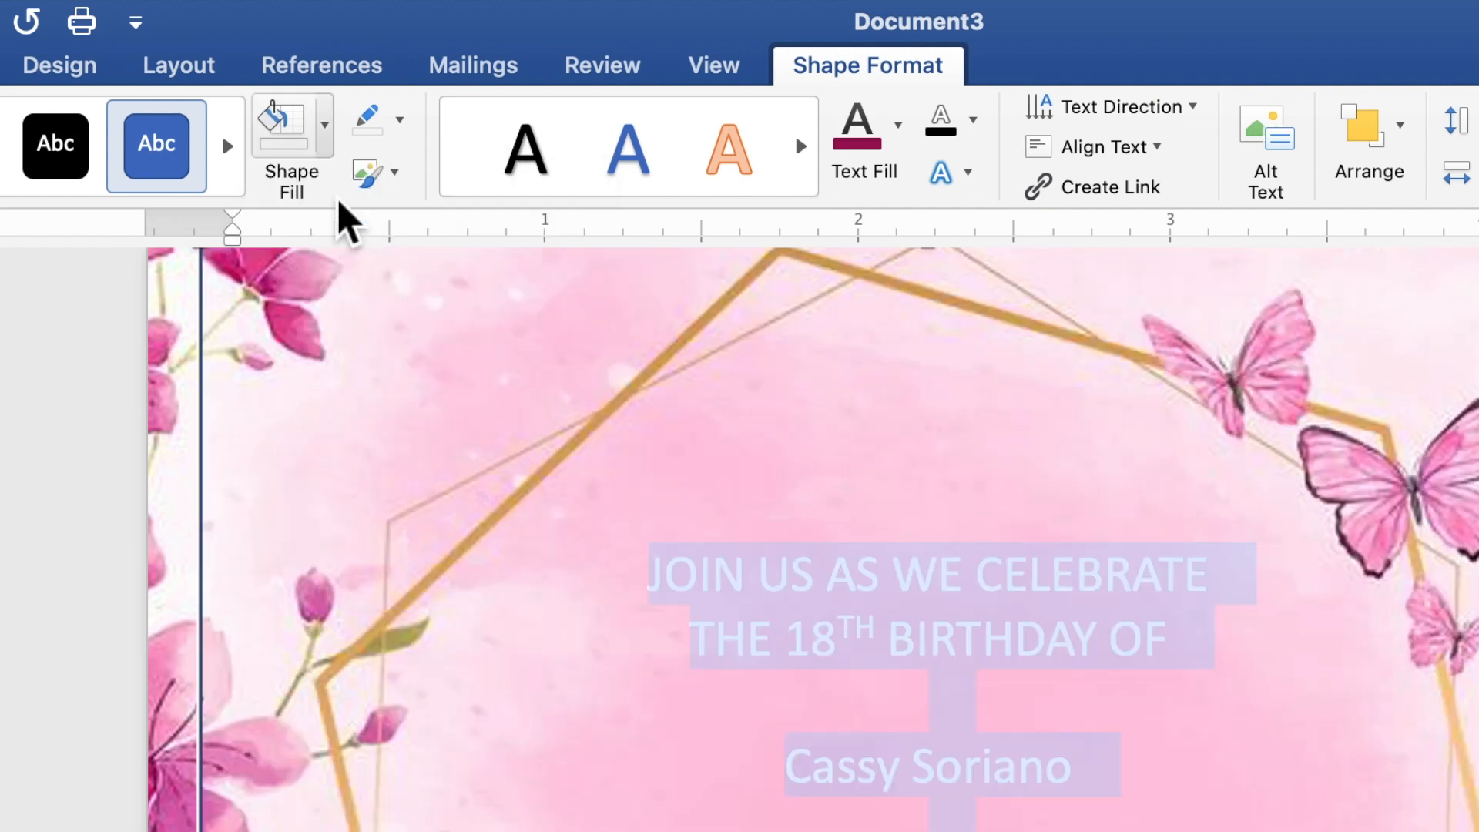
pyautogui.click(402, 130)
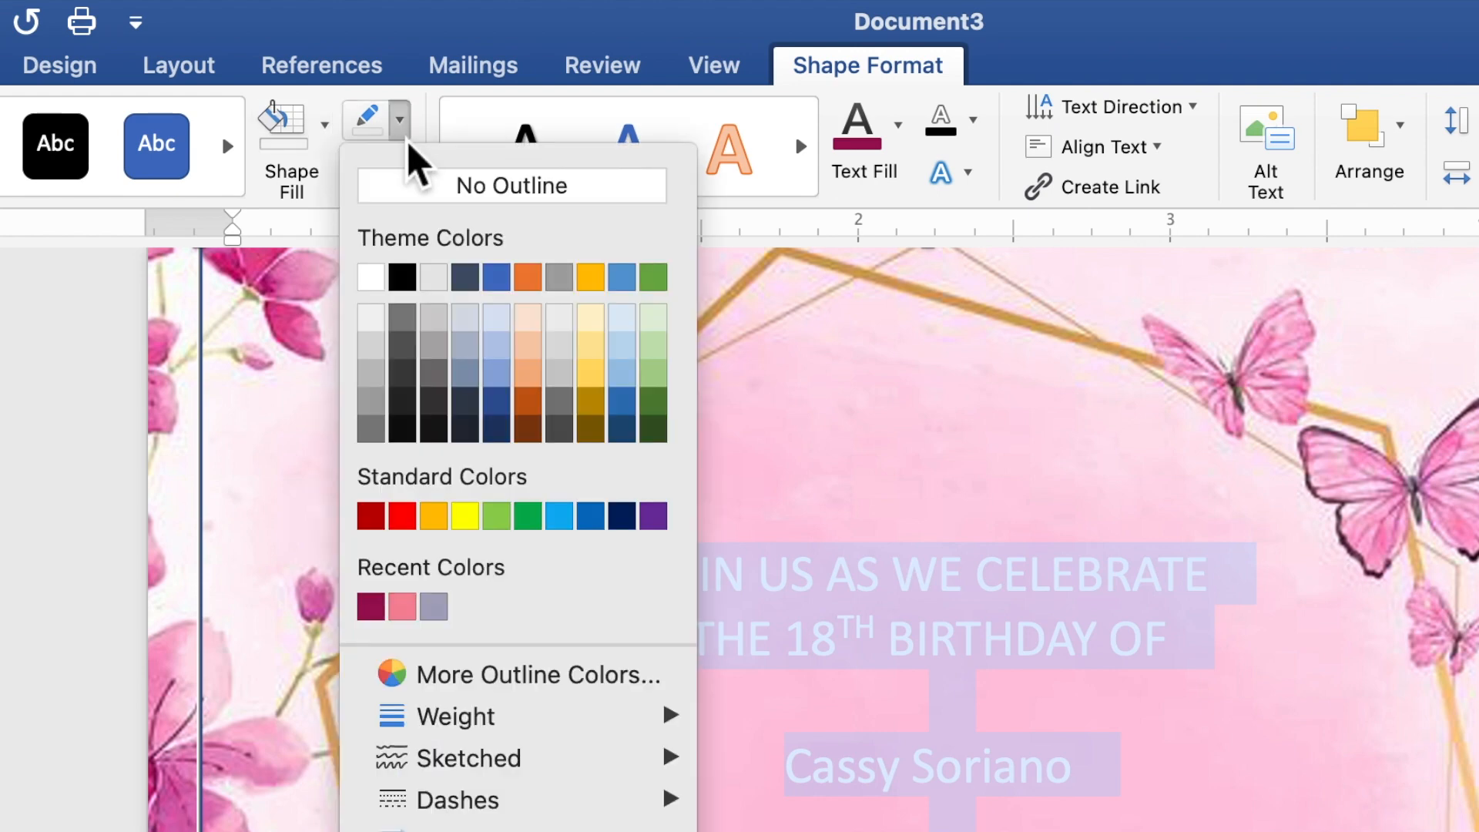
pyautogui.click(417, 207)
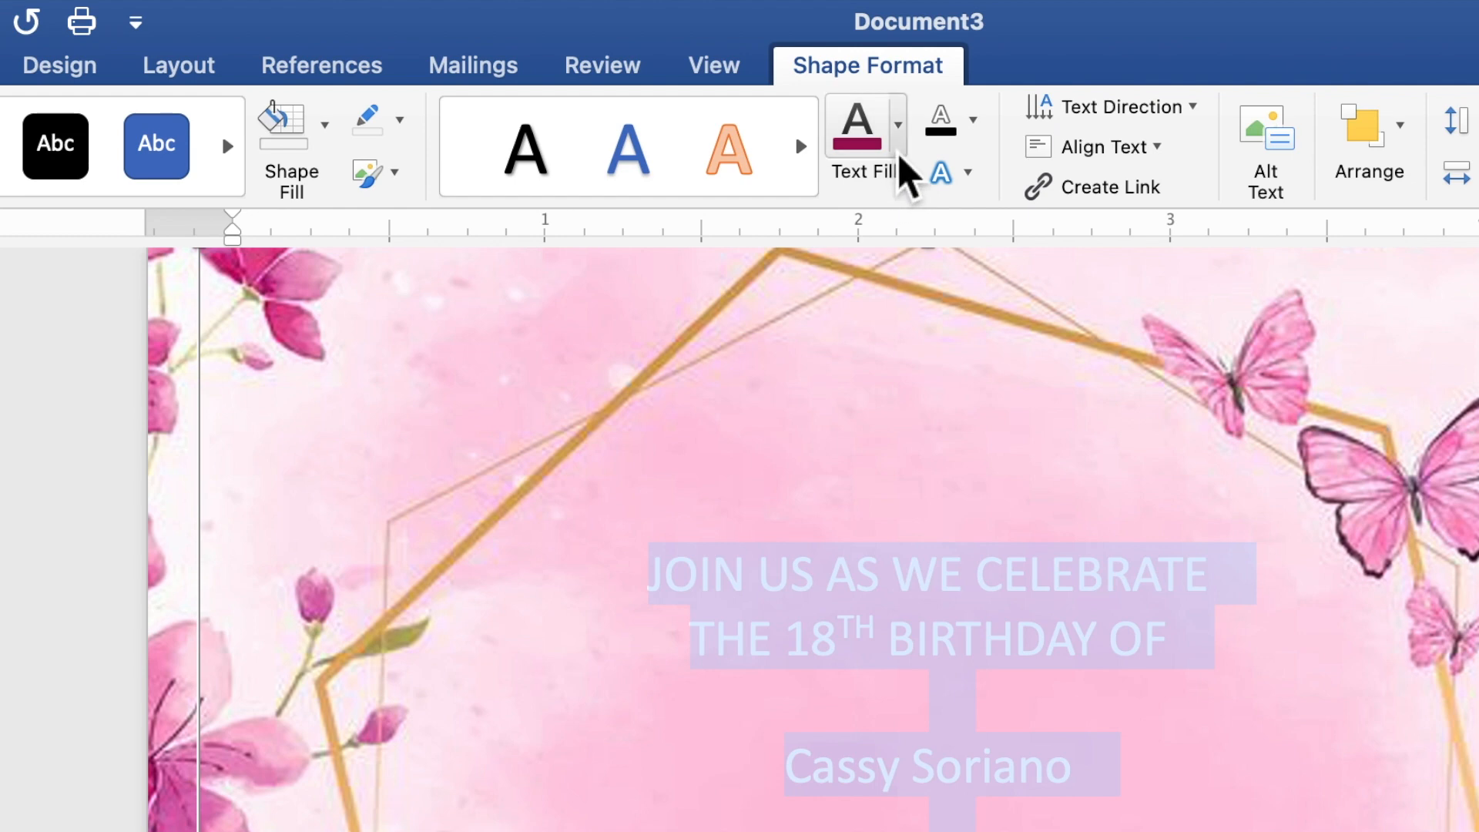
pyautogui.click(899, 127)
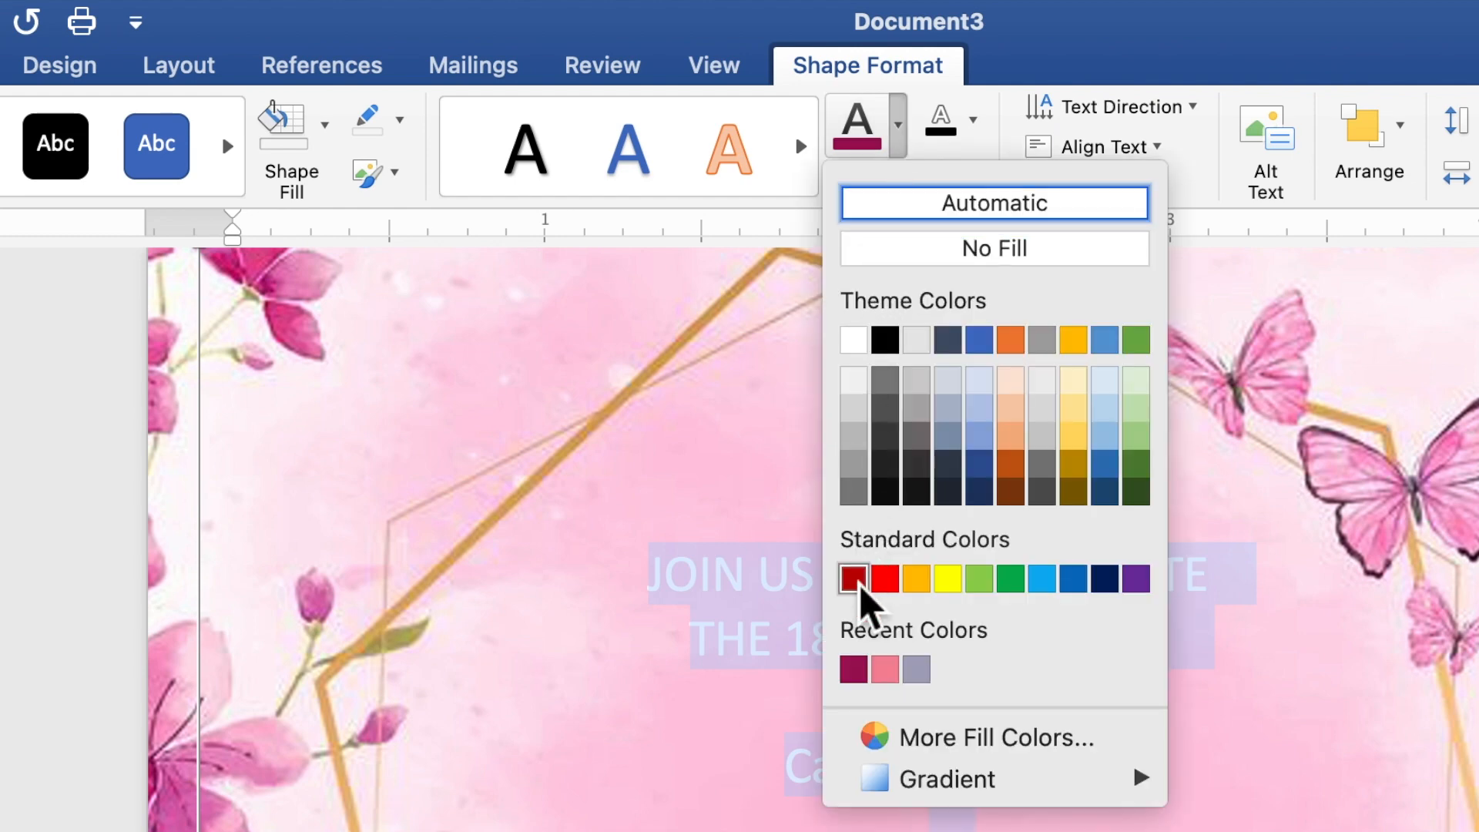
pyautogui.click(854, 669)
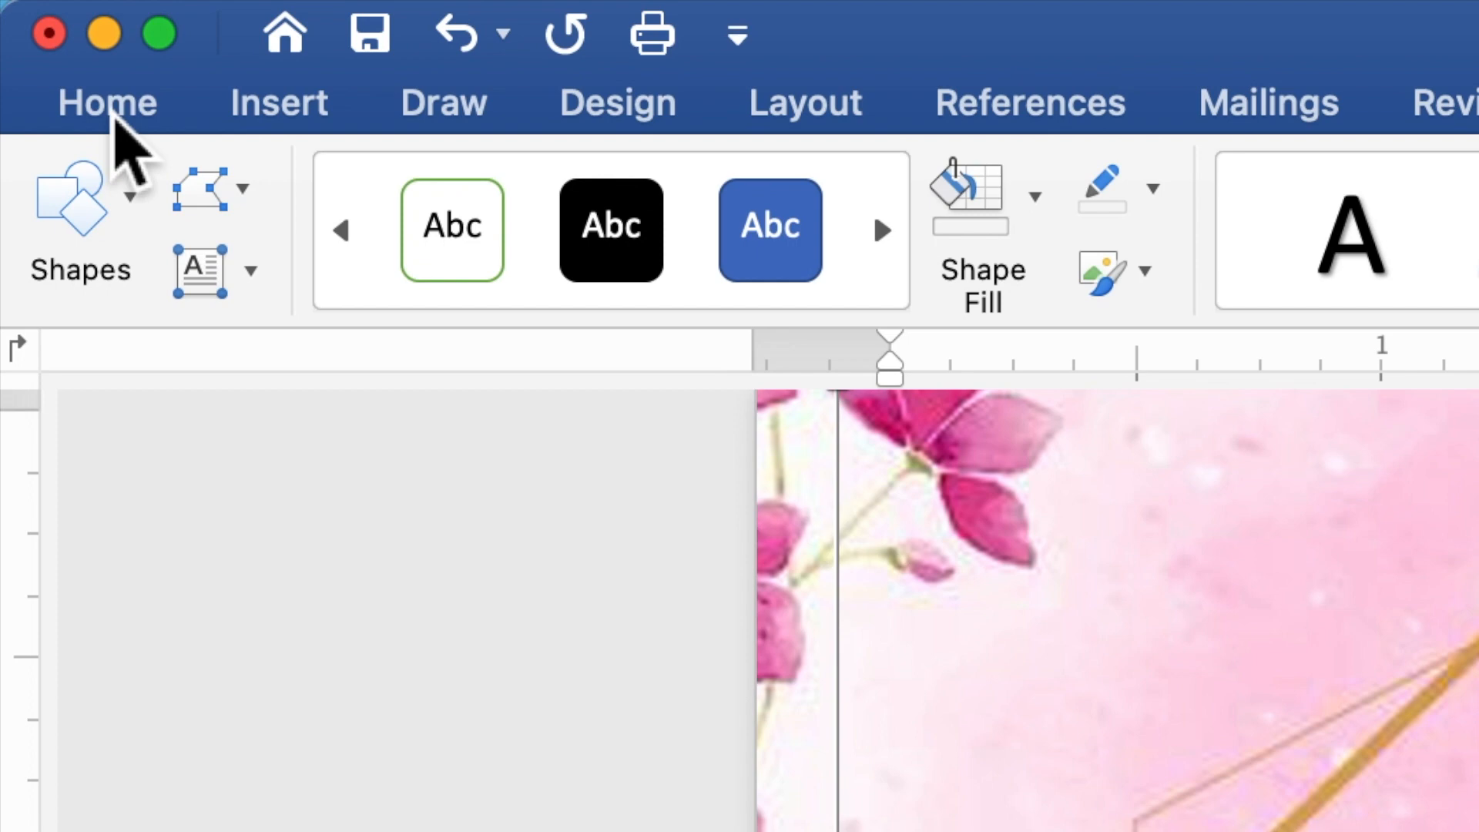
# Step: Set the invitation text to Times New Roman, size 10
pyautogui.click(114, 115)
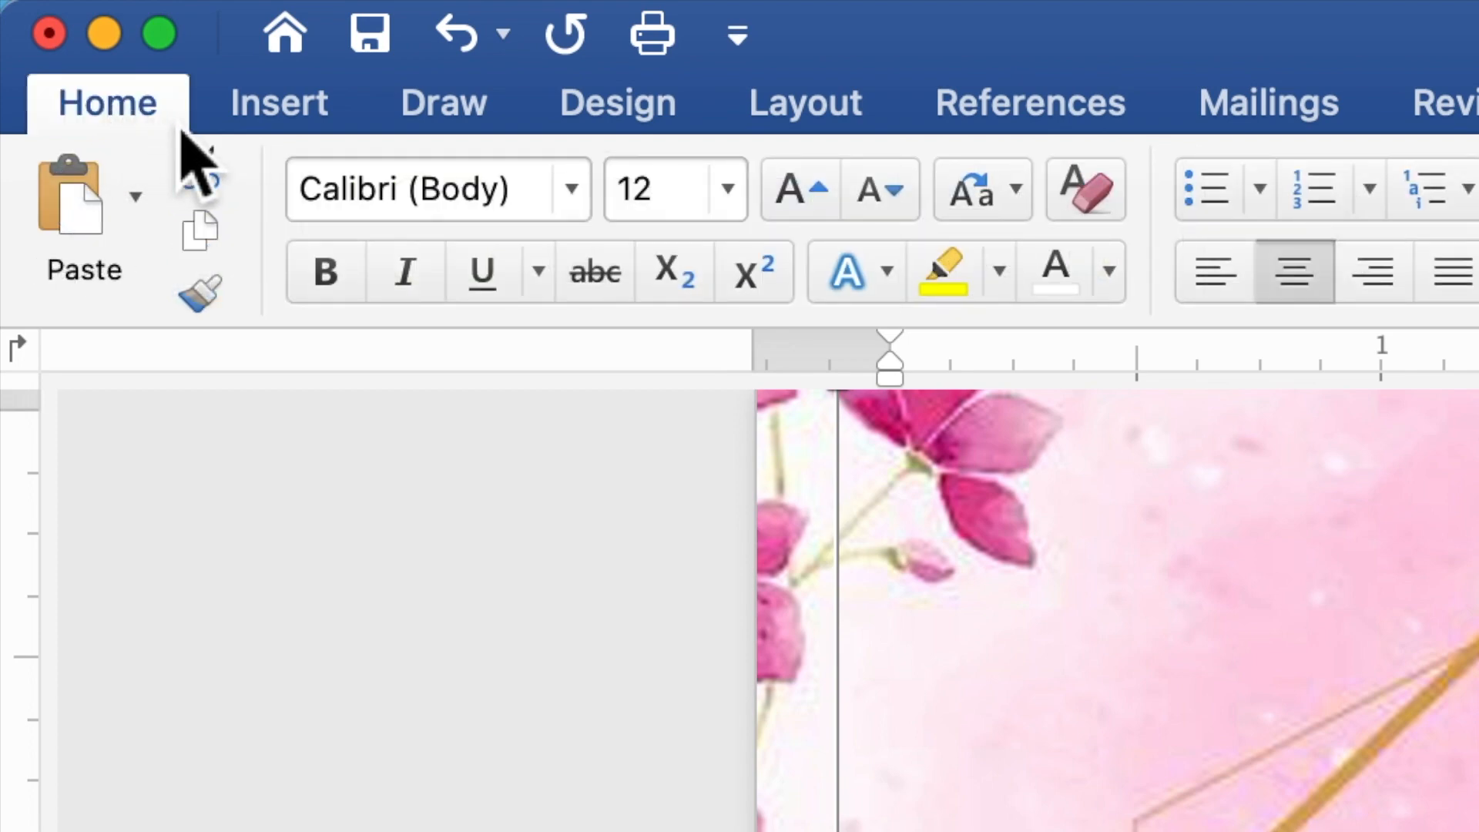
pyautogui.click(572, 191)
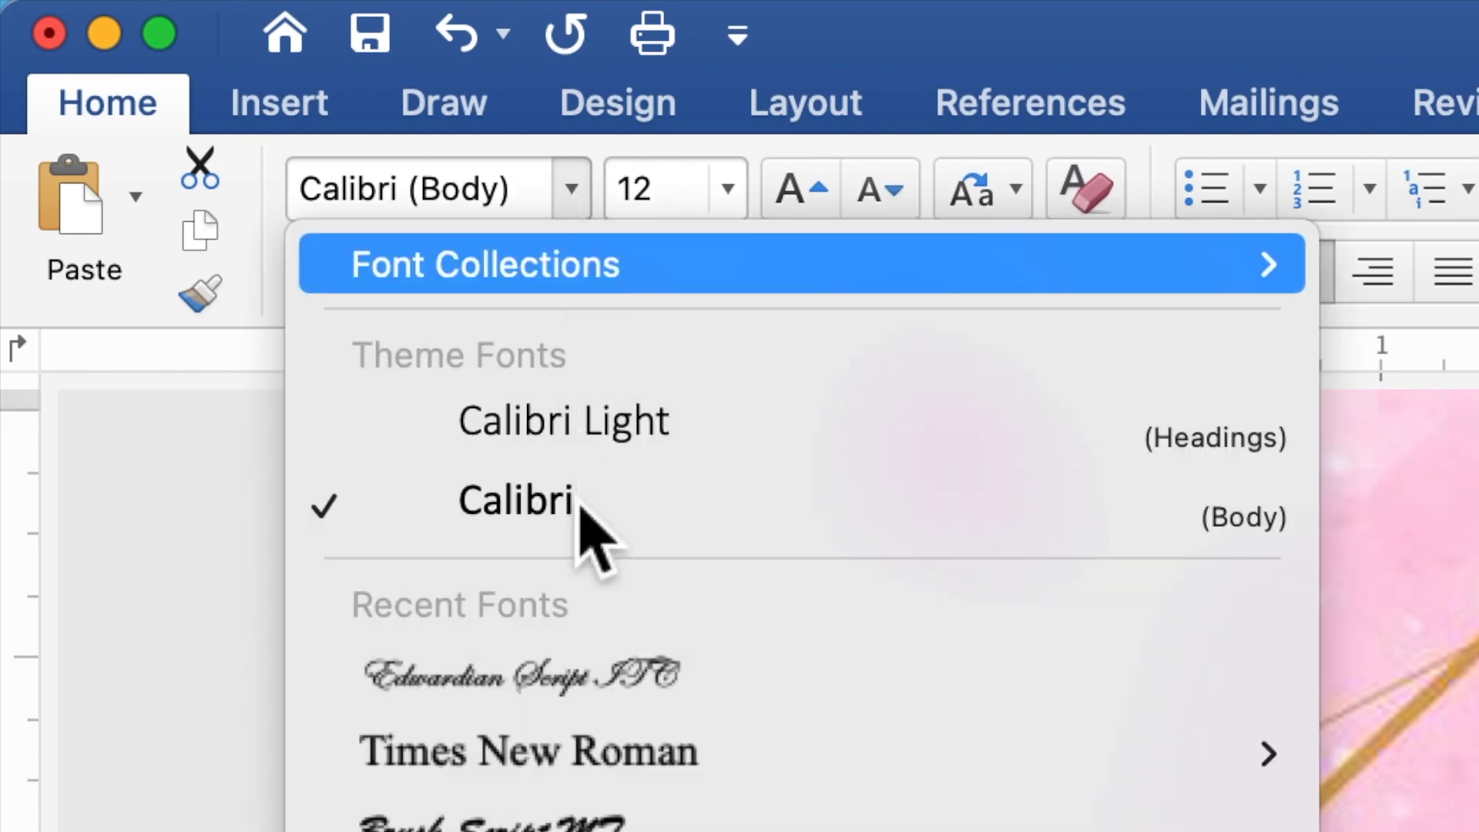
pyautogui.moveTo(534, 778)
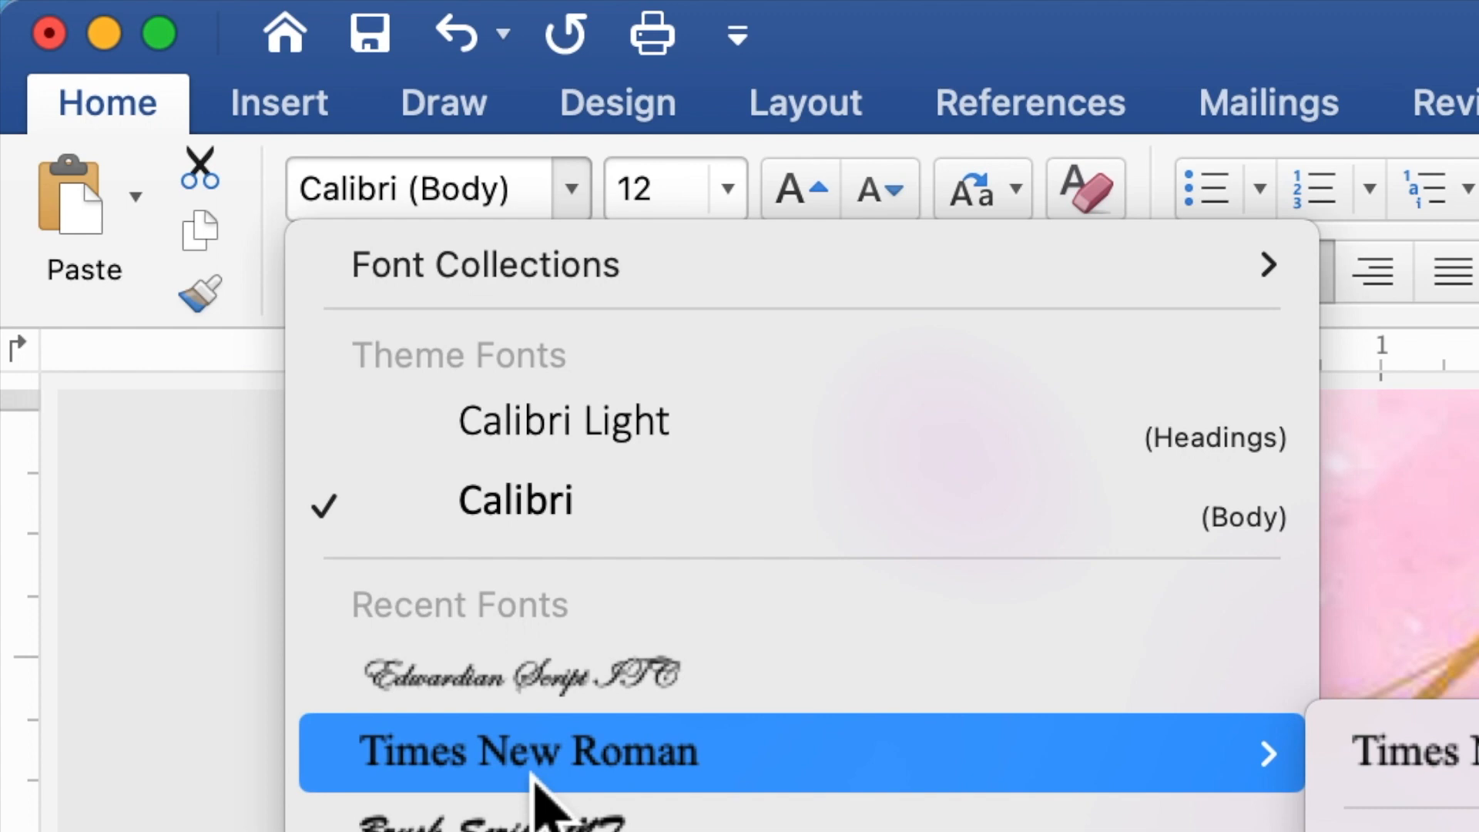
pyautogui.click(533, 778)
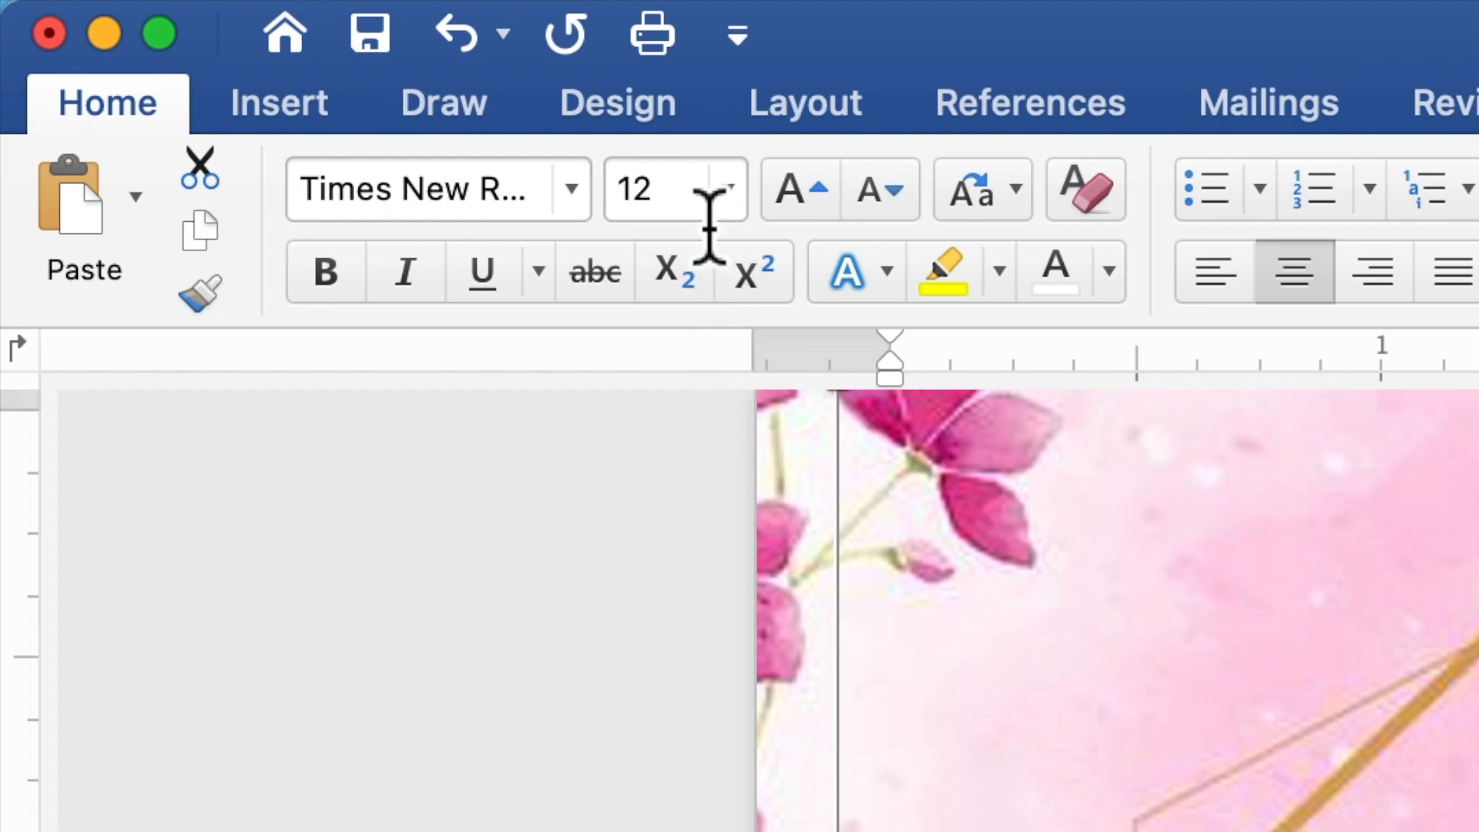
pyautogui.click(665, 216)
pyautogui.doubleClick(625, 212)
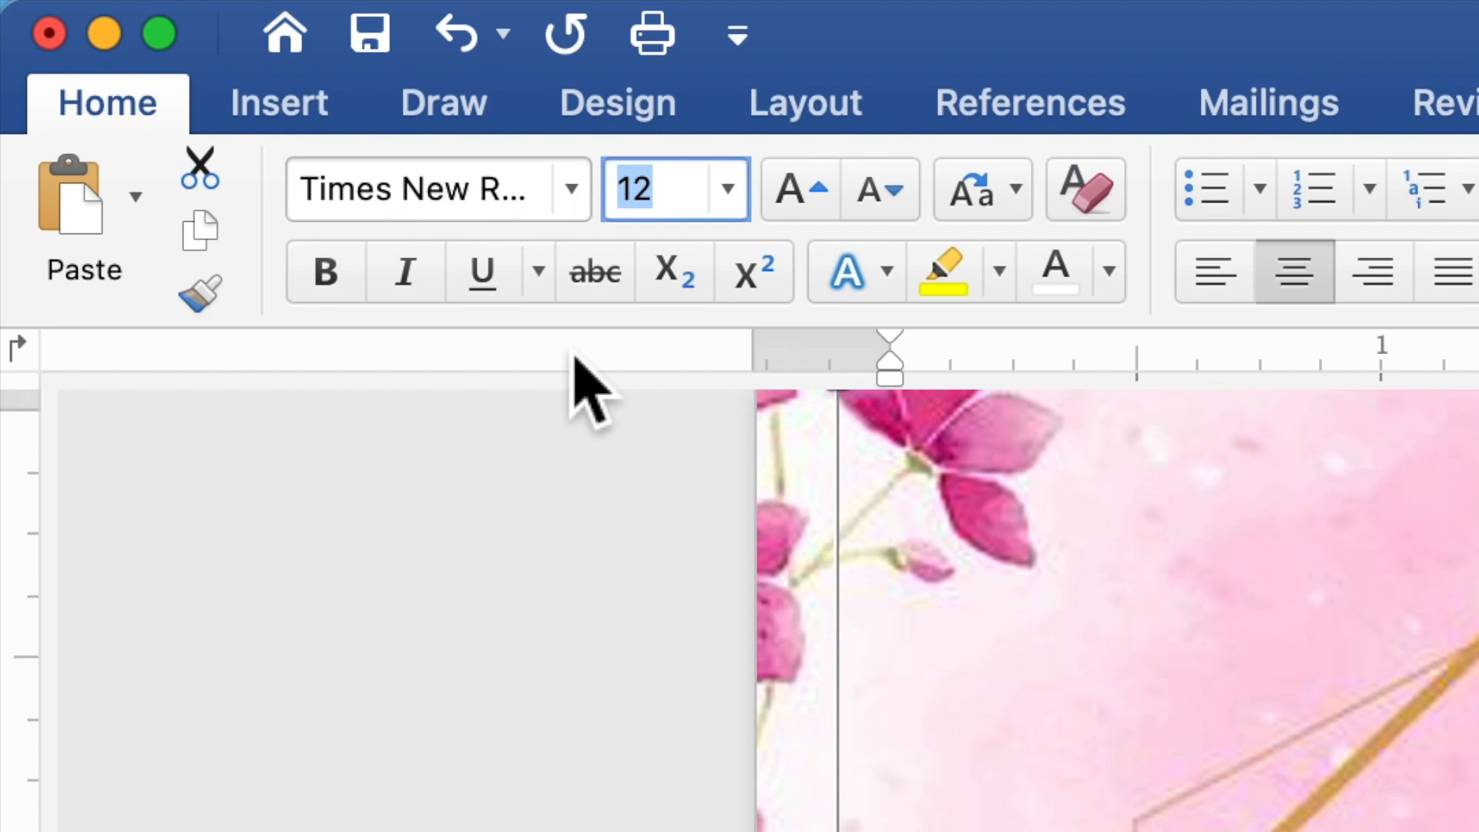
pyautogui.write('10')
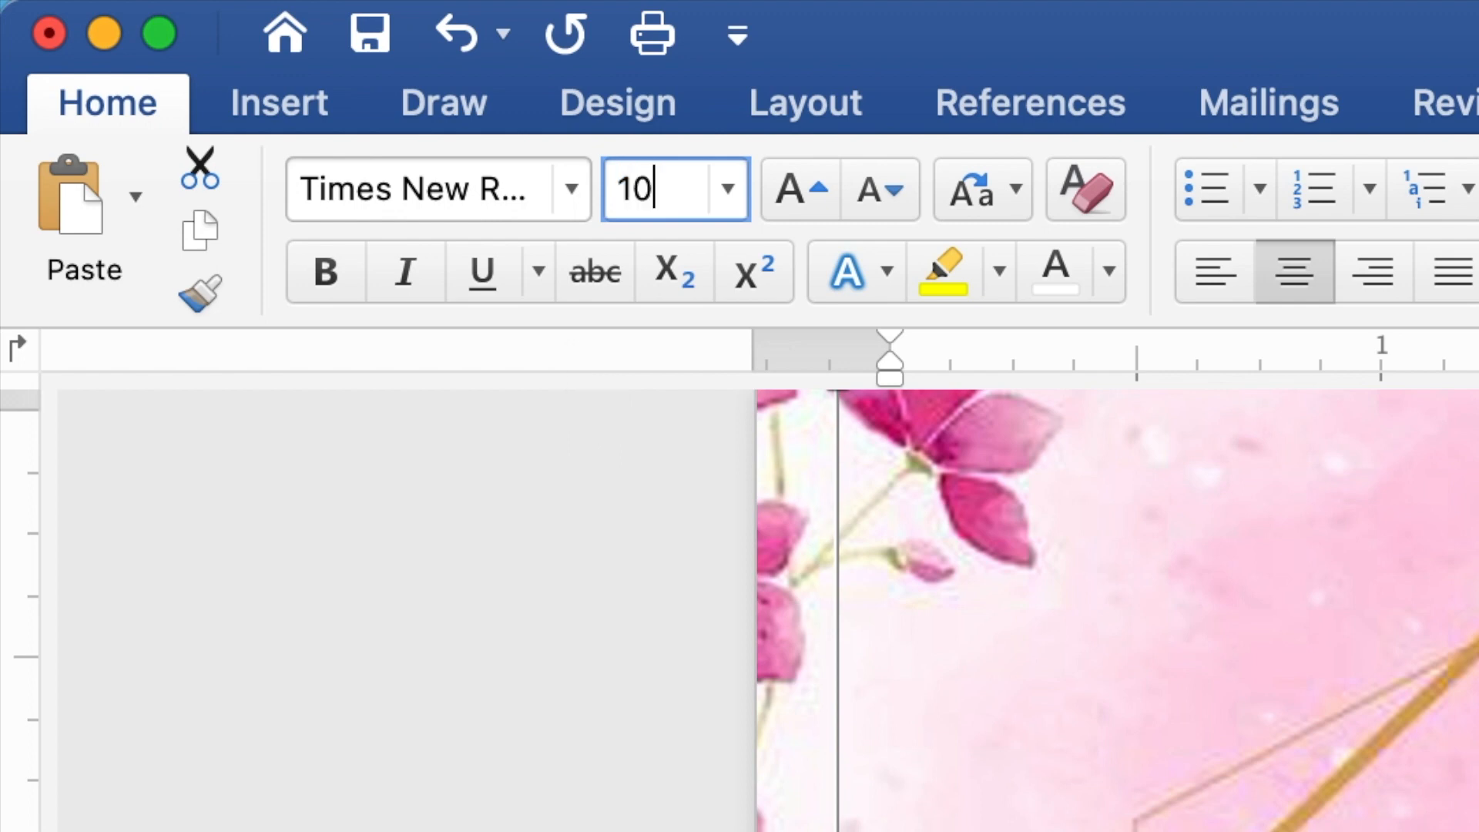
pyautogui.press('Return')
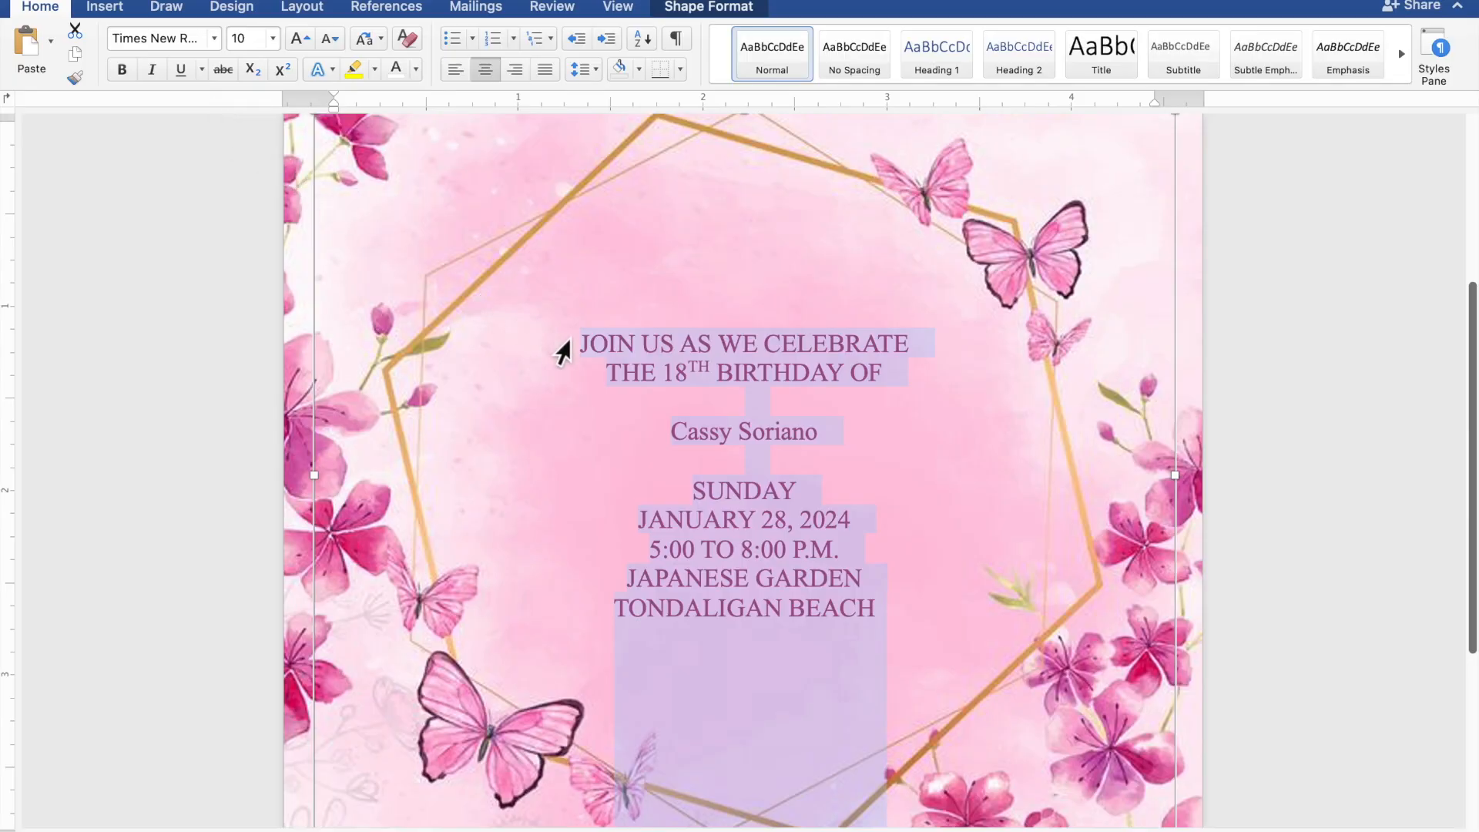
# Step: Format the celebrant's name in Edwardian Script ITC at size 50
pyautogui.click(818, 434)
pyautogui.moveTo(825, 438); pyautogui.dragTo(701, 439)
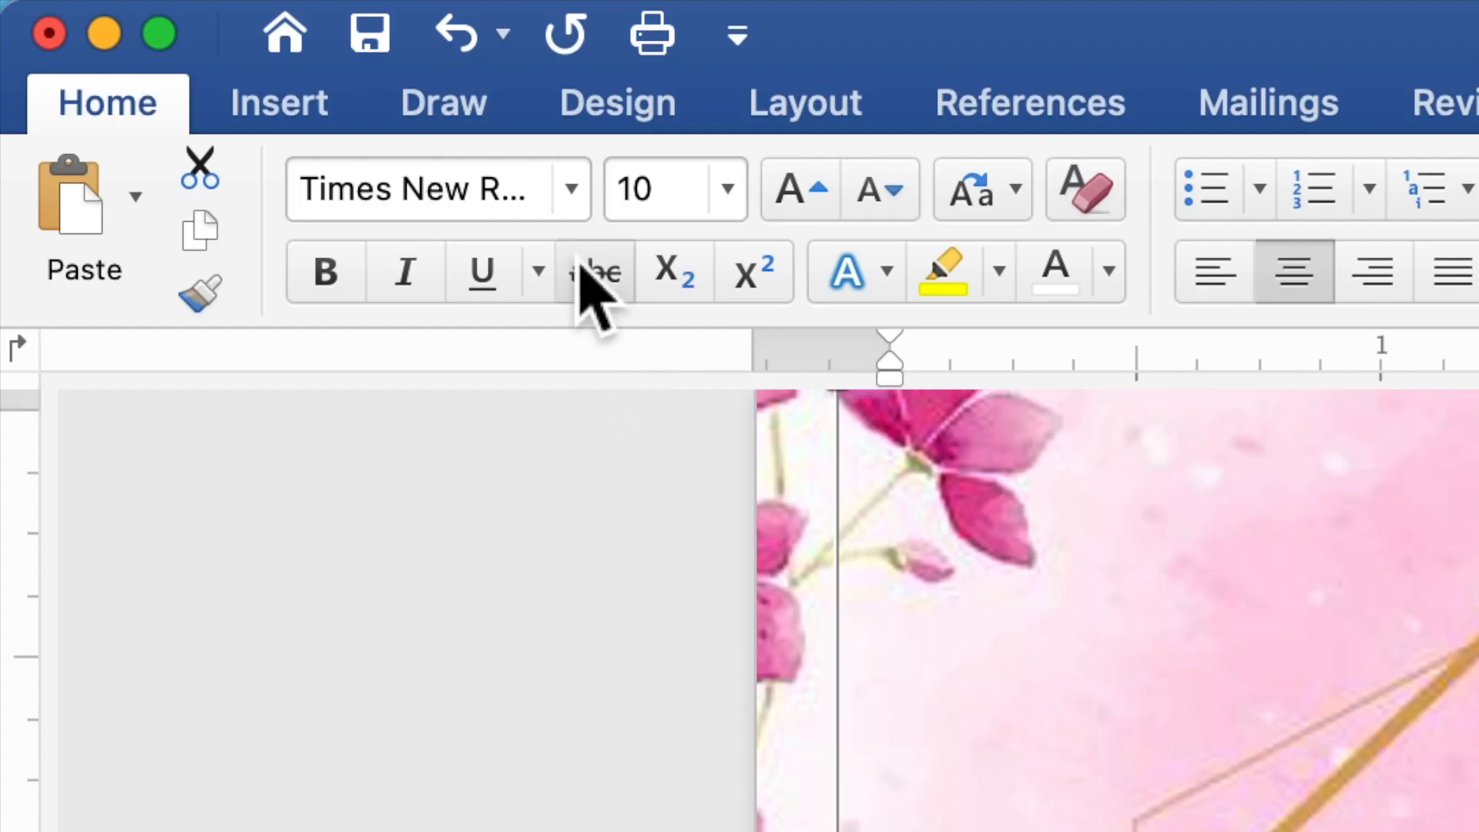
pyautogui.click(572, 208)
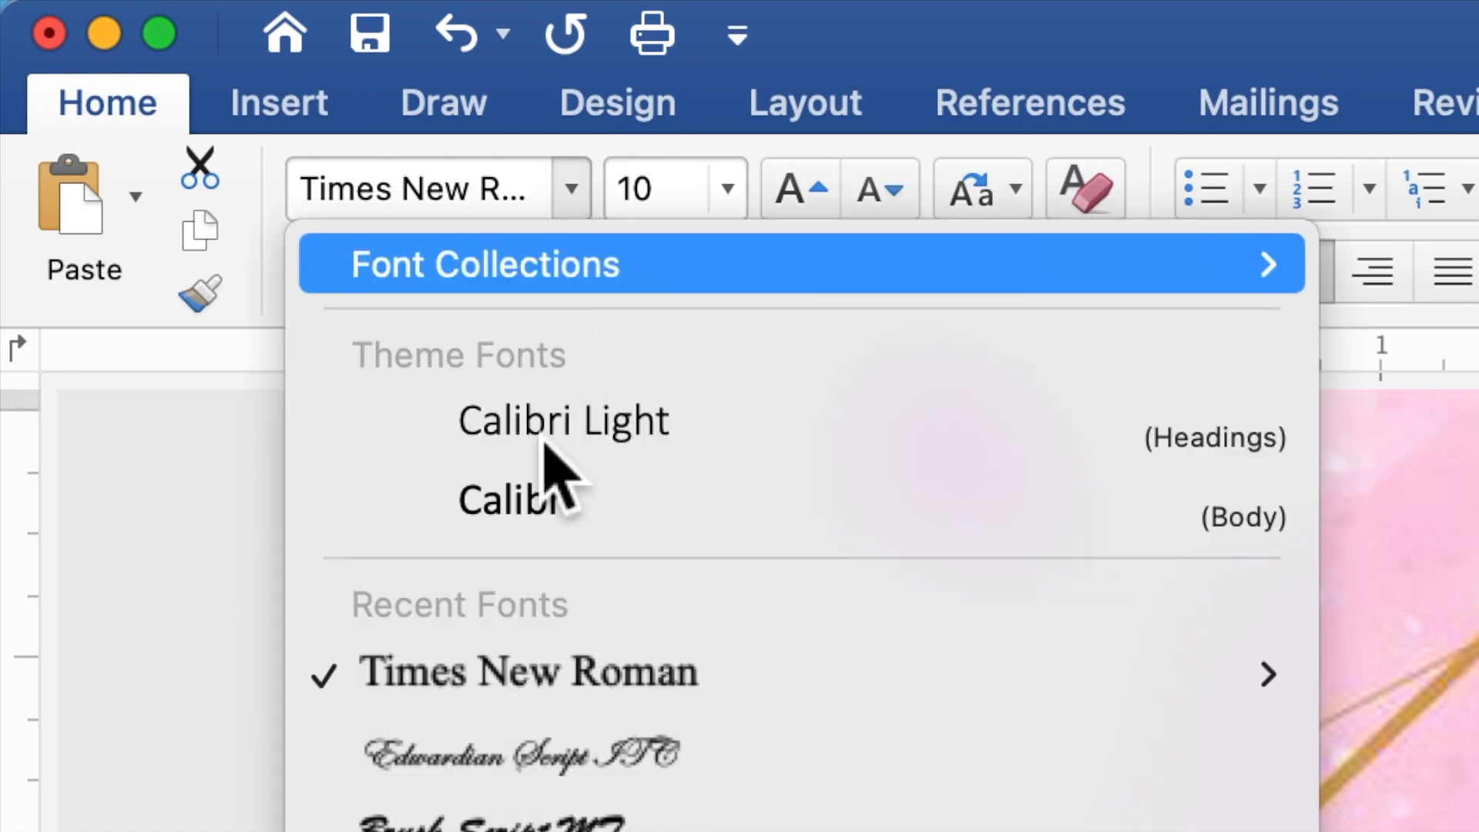
pyautogui.click(510, 762)
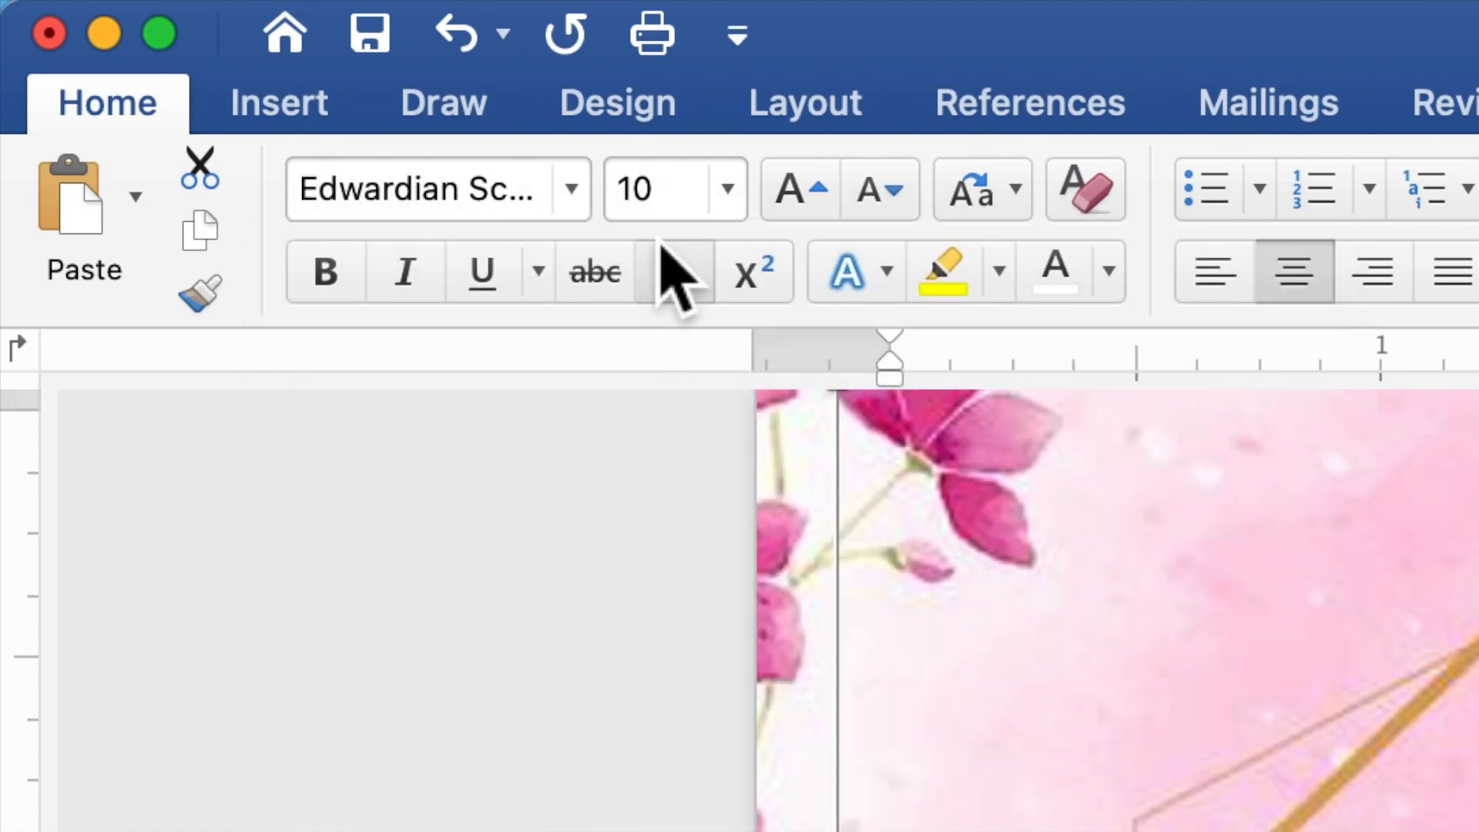
pyautogui.moveTo(670, 206); pyautogui.dragTo(627, 184)
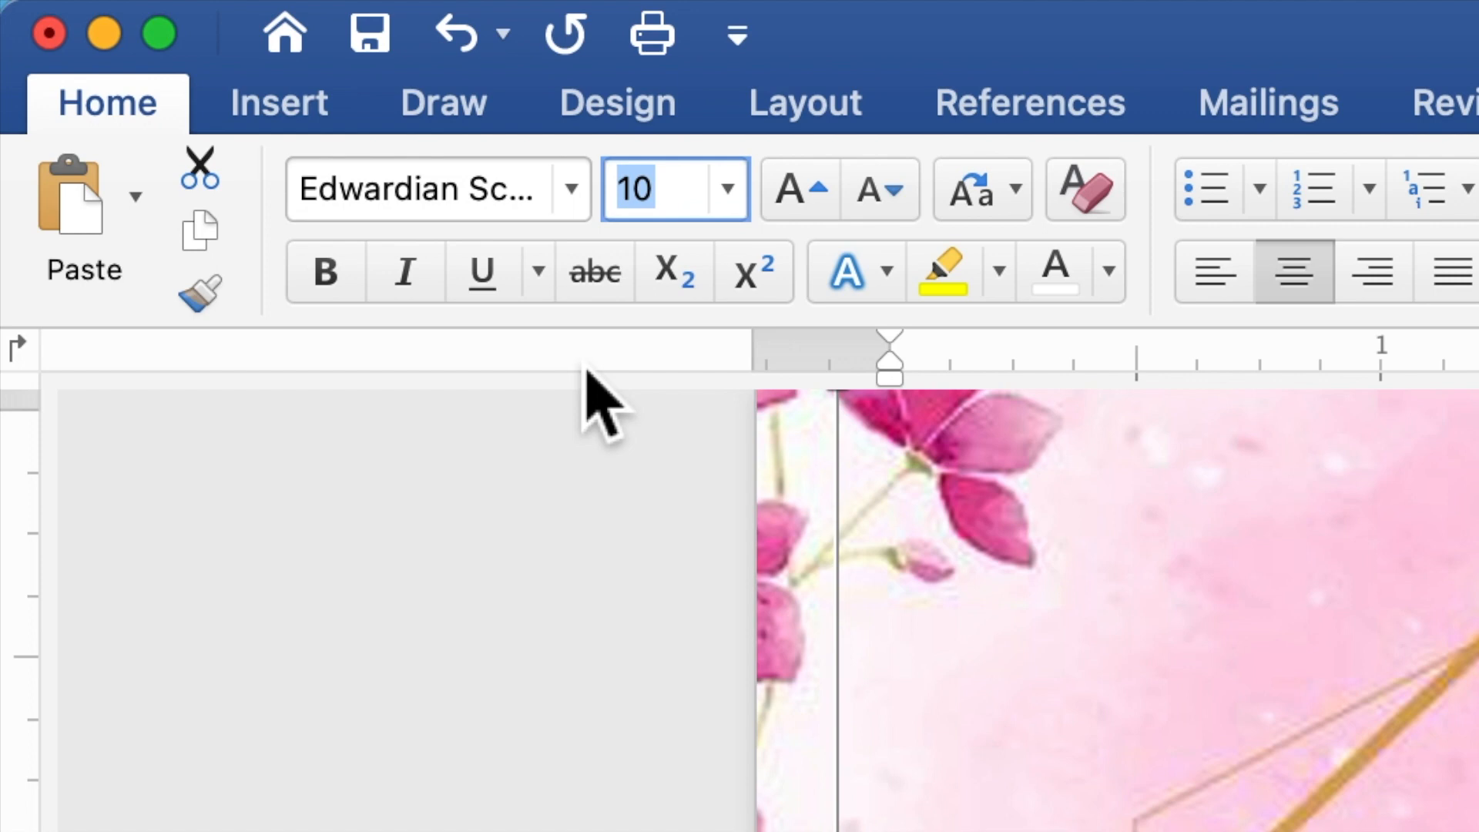
pyautogui.write('50')
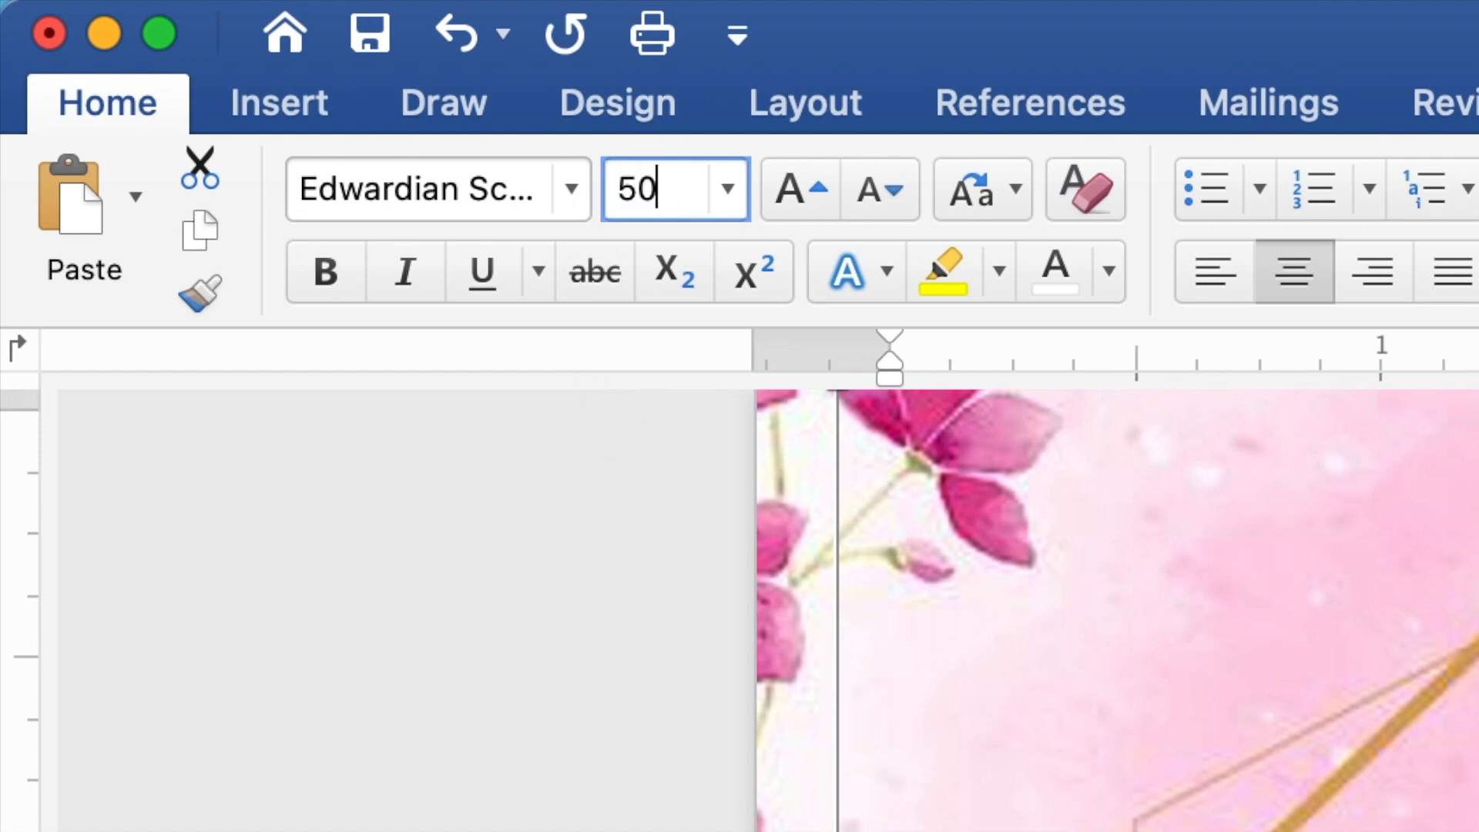
pyautogui.press('Return')
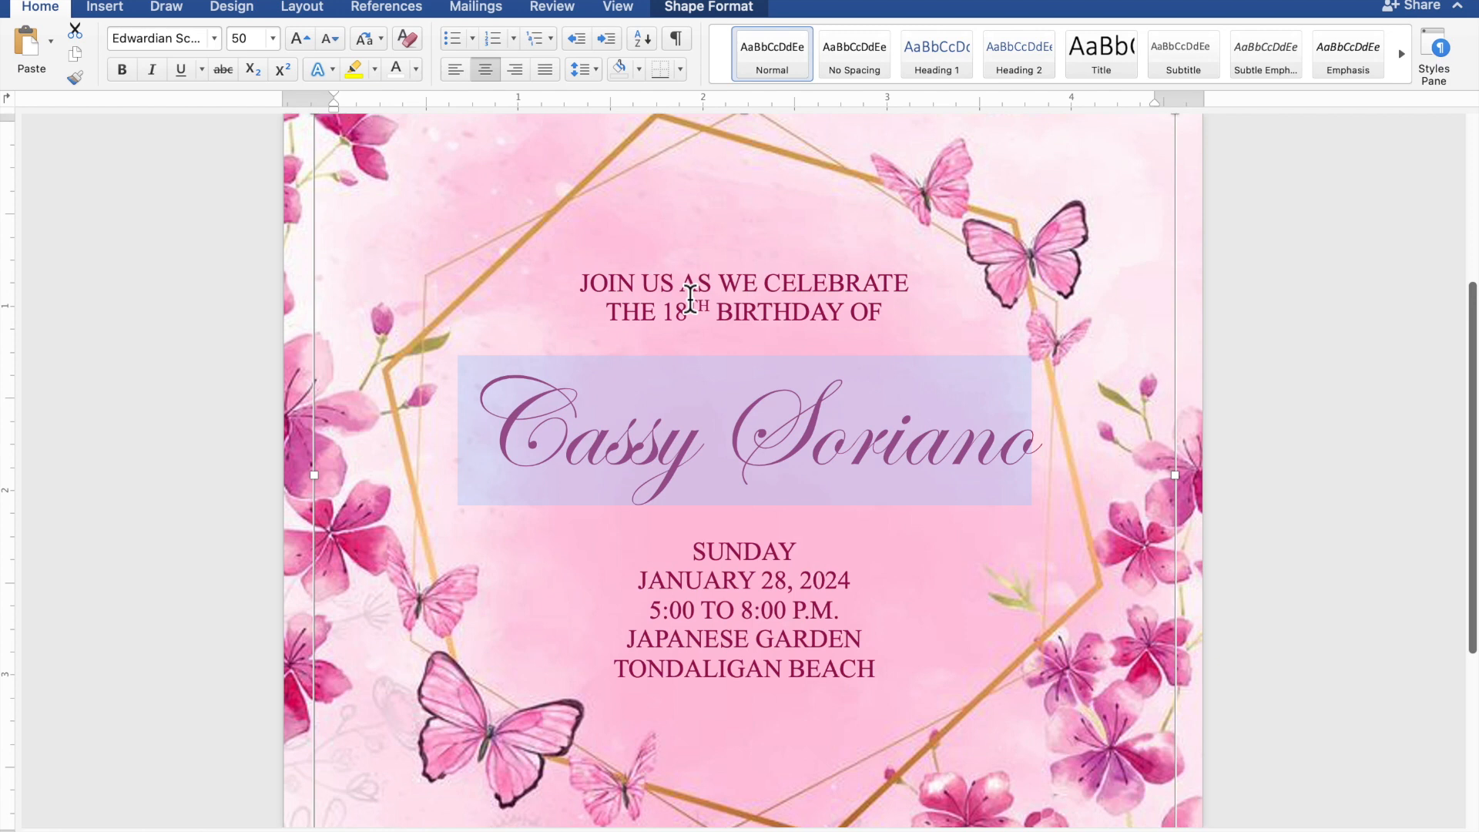
# Step: Zoom out to view the whole invitation page and select the floral background picture
pyautogui.scroll(-3, 690, 300)
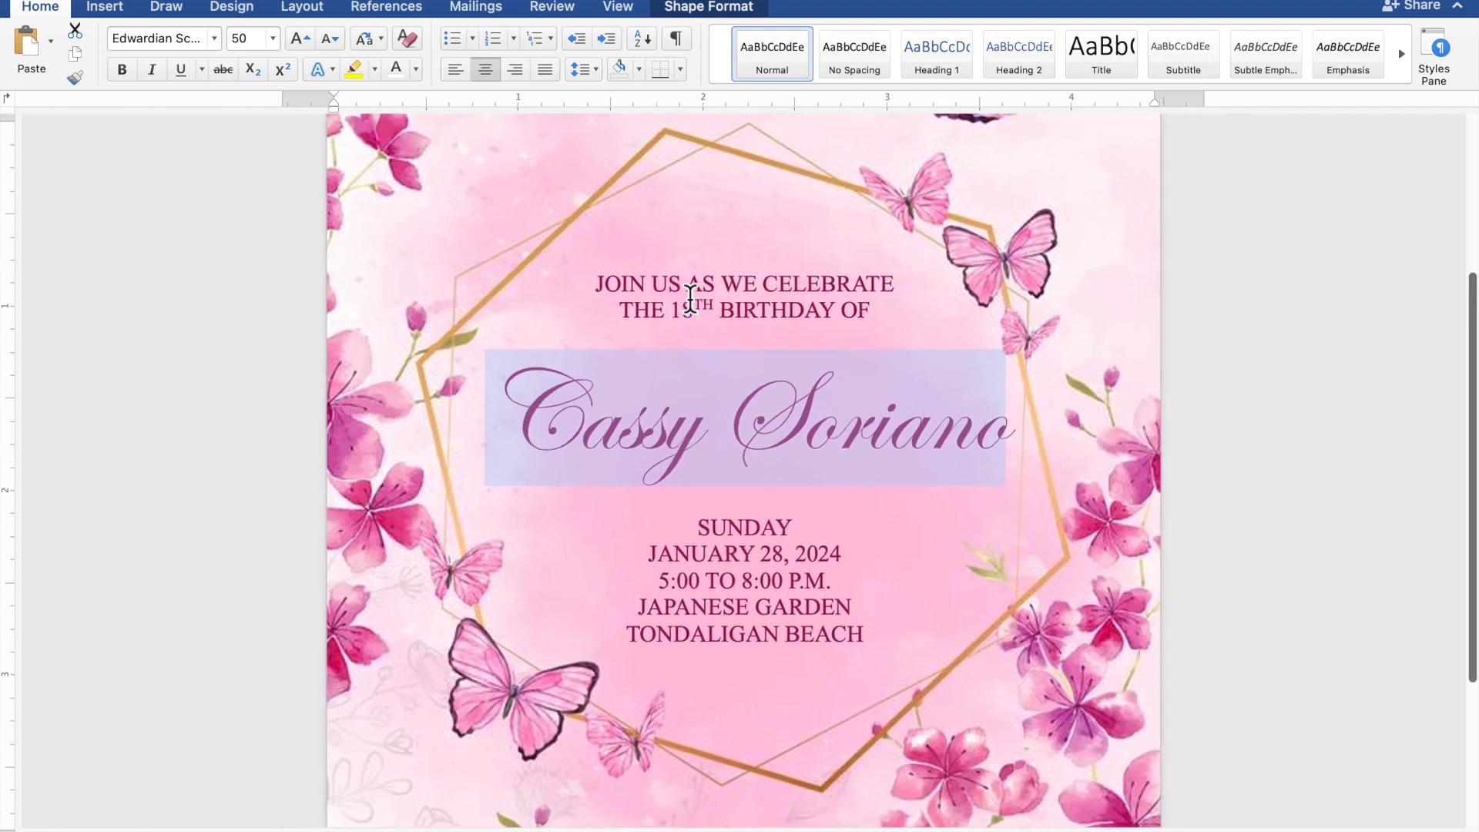
pyautogui.click(692, 300)
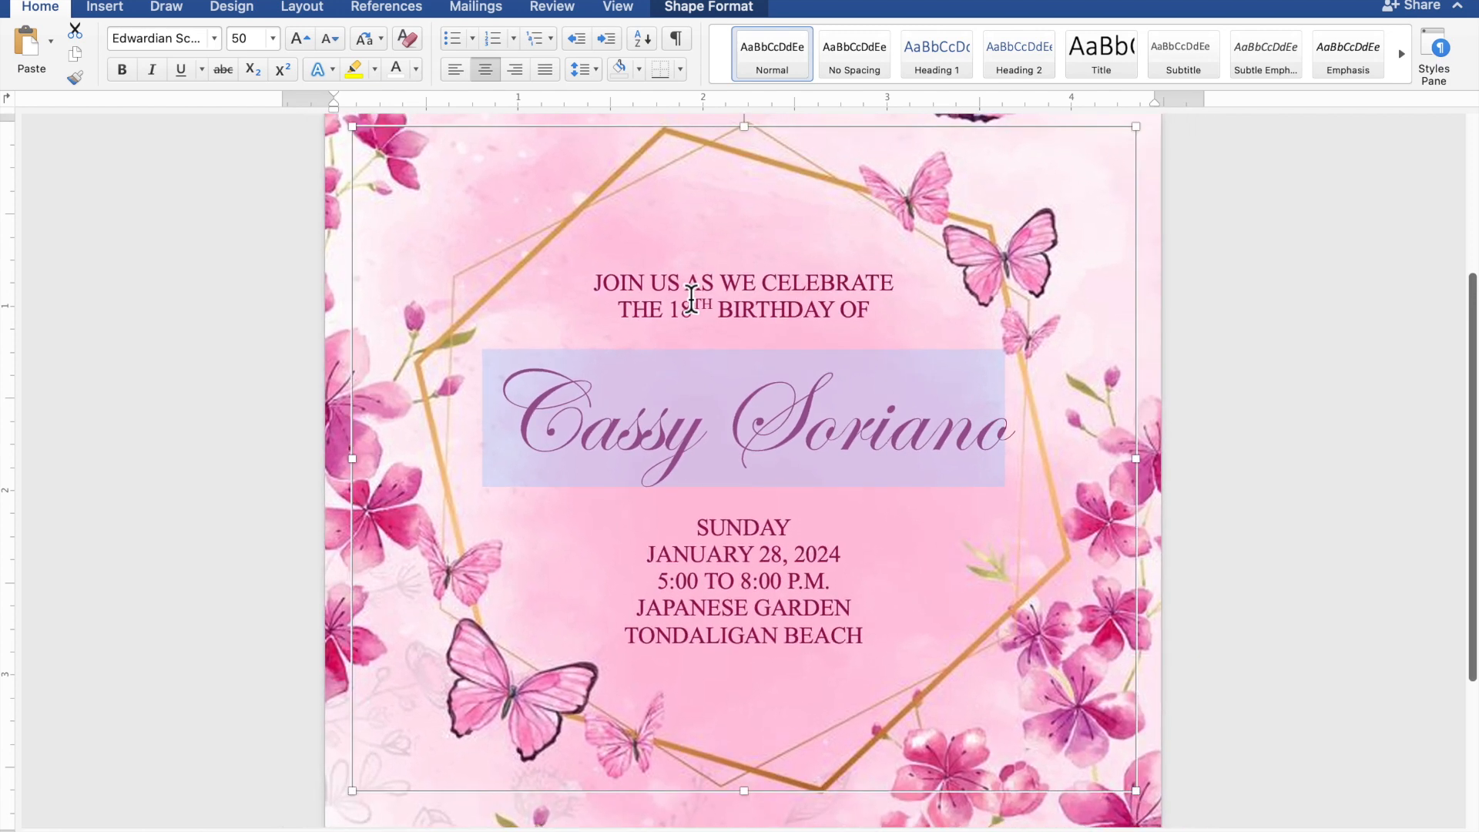
pyautogui.scroll(-5, 692, 300)
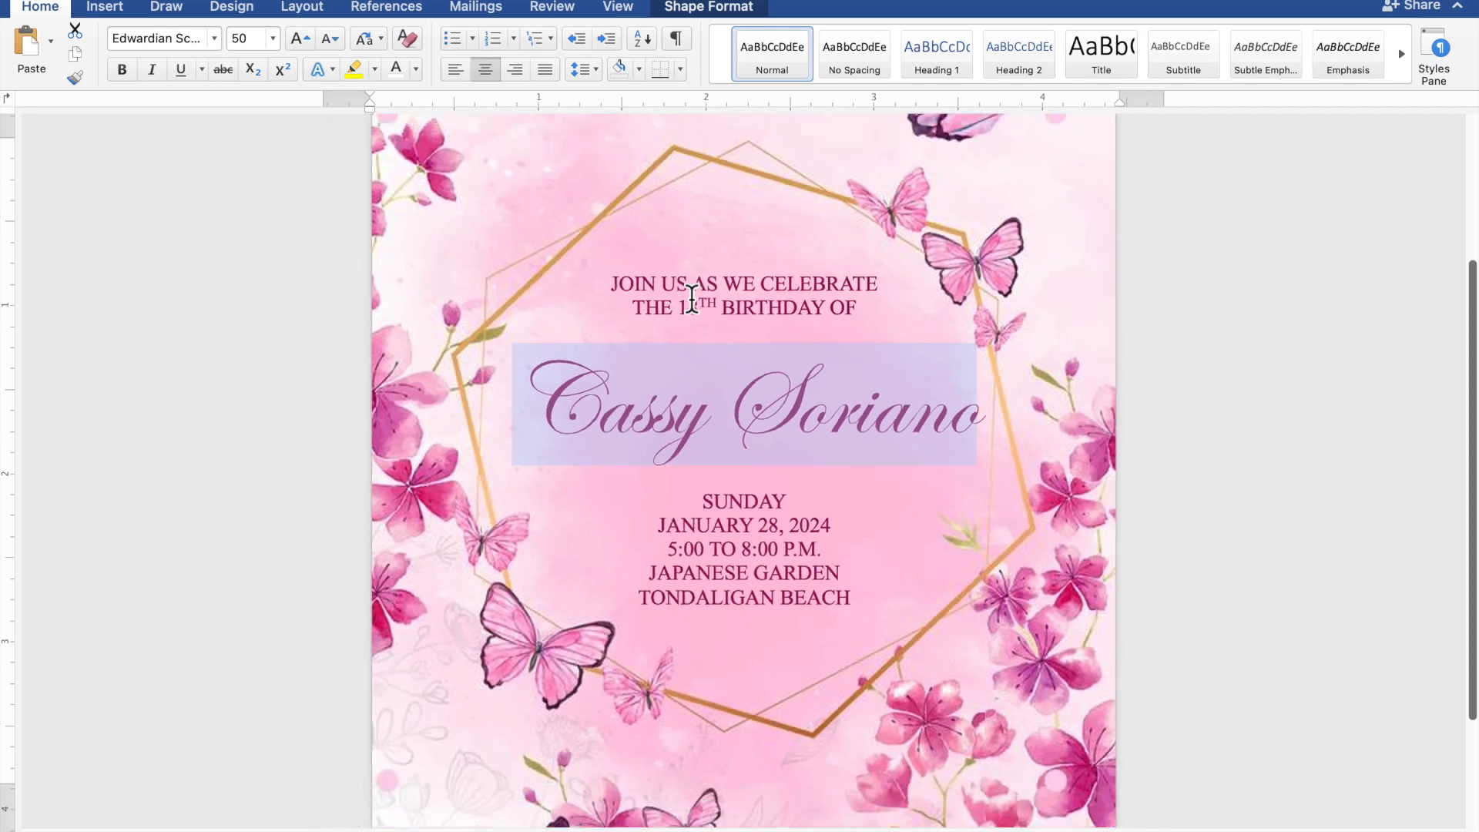
pyautogui.scroll(-3, 691, 300)
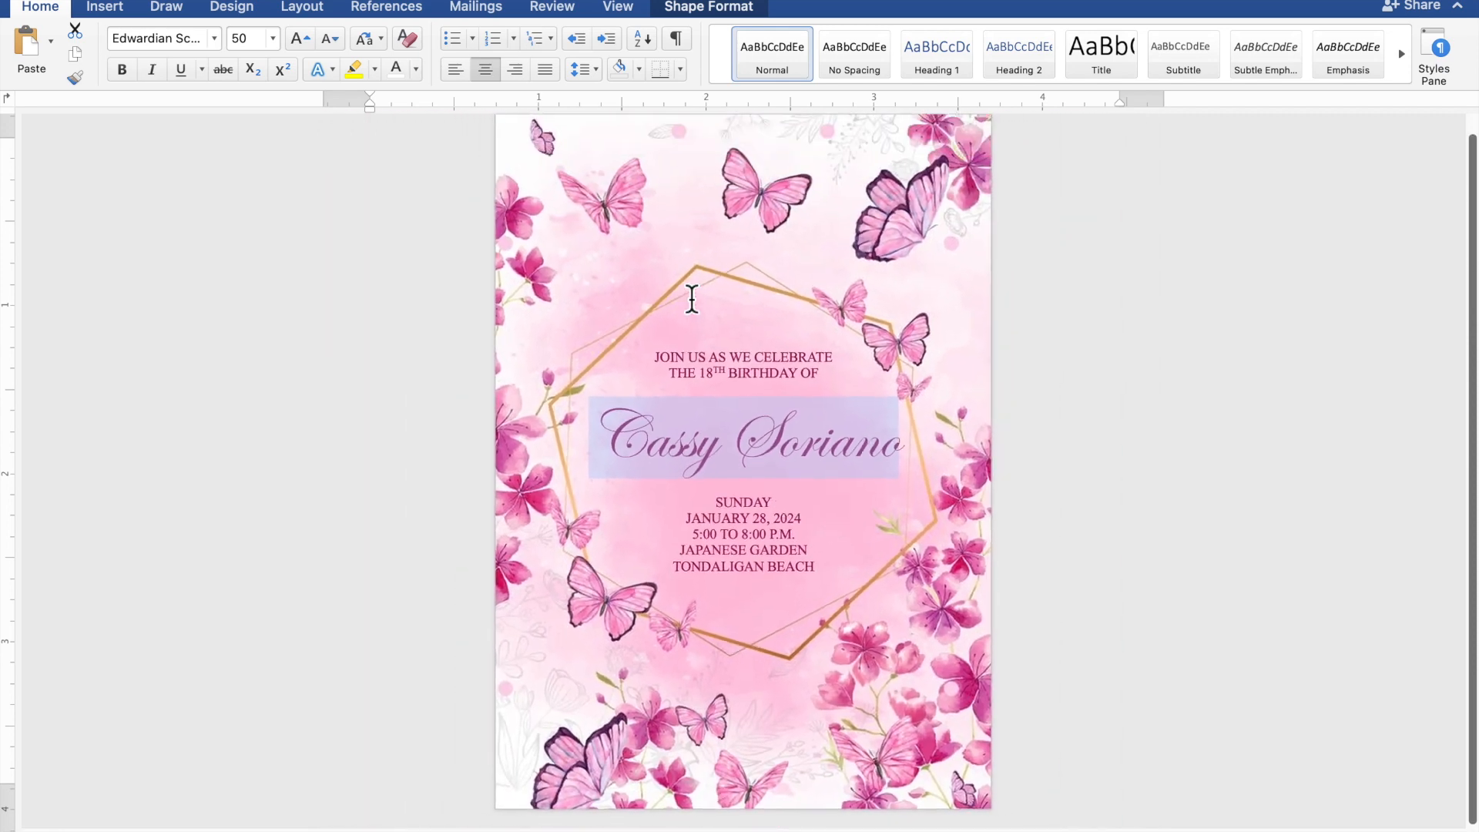
pyautogui.scroll(-1, 691, 299)
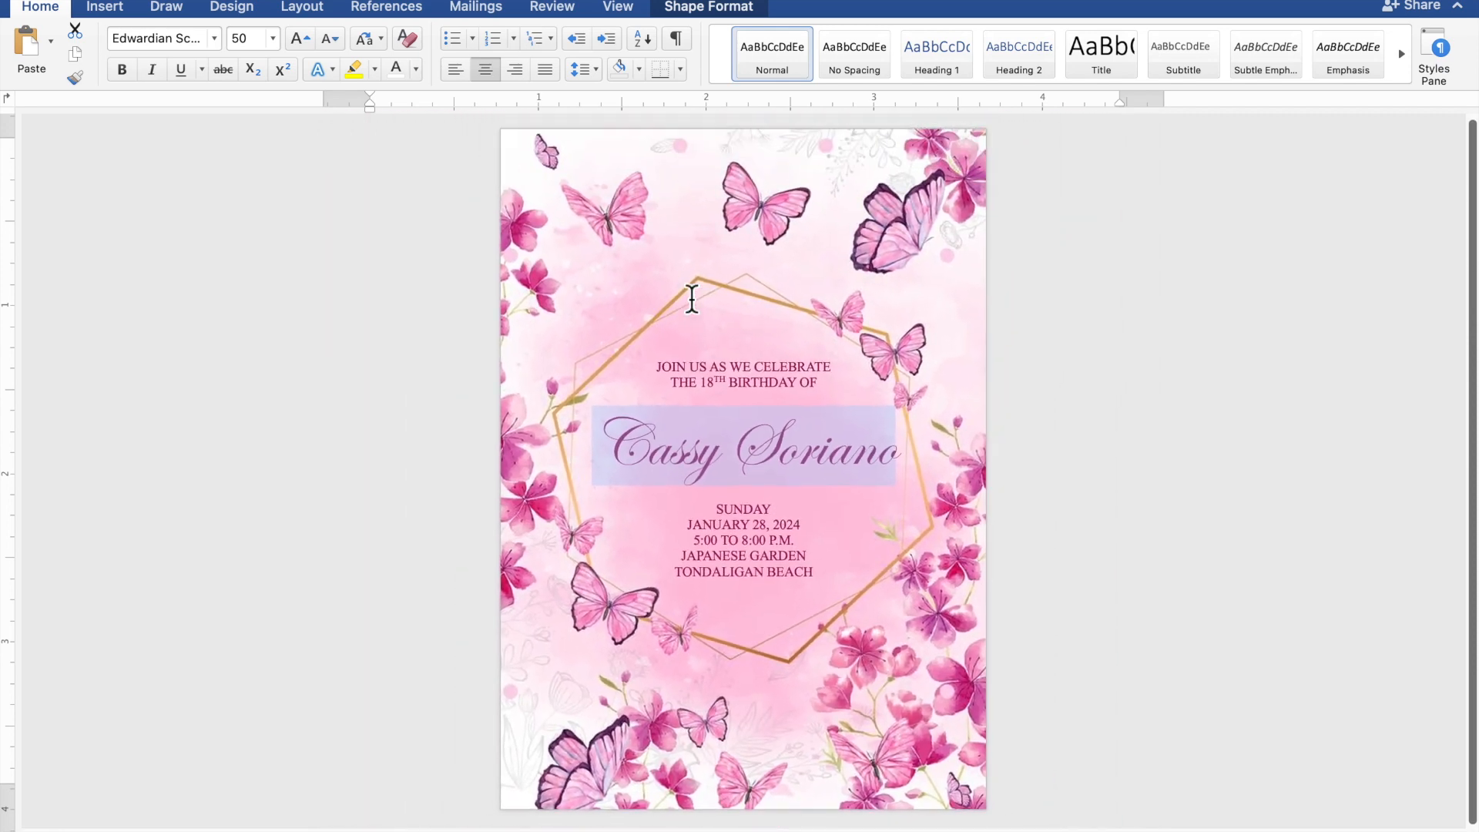
pyautogui.scroll(1, 692, 300)
pyautogui.click(692, 300)
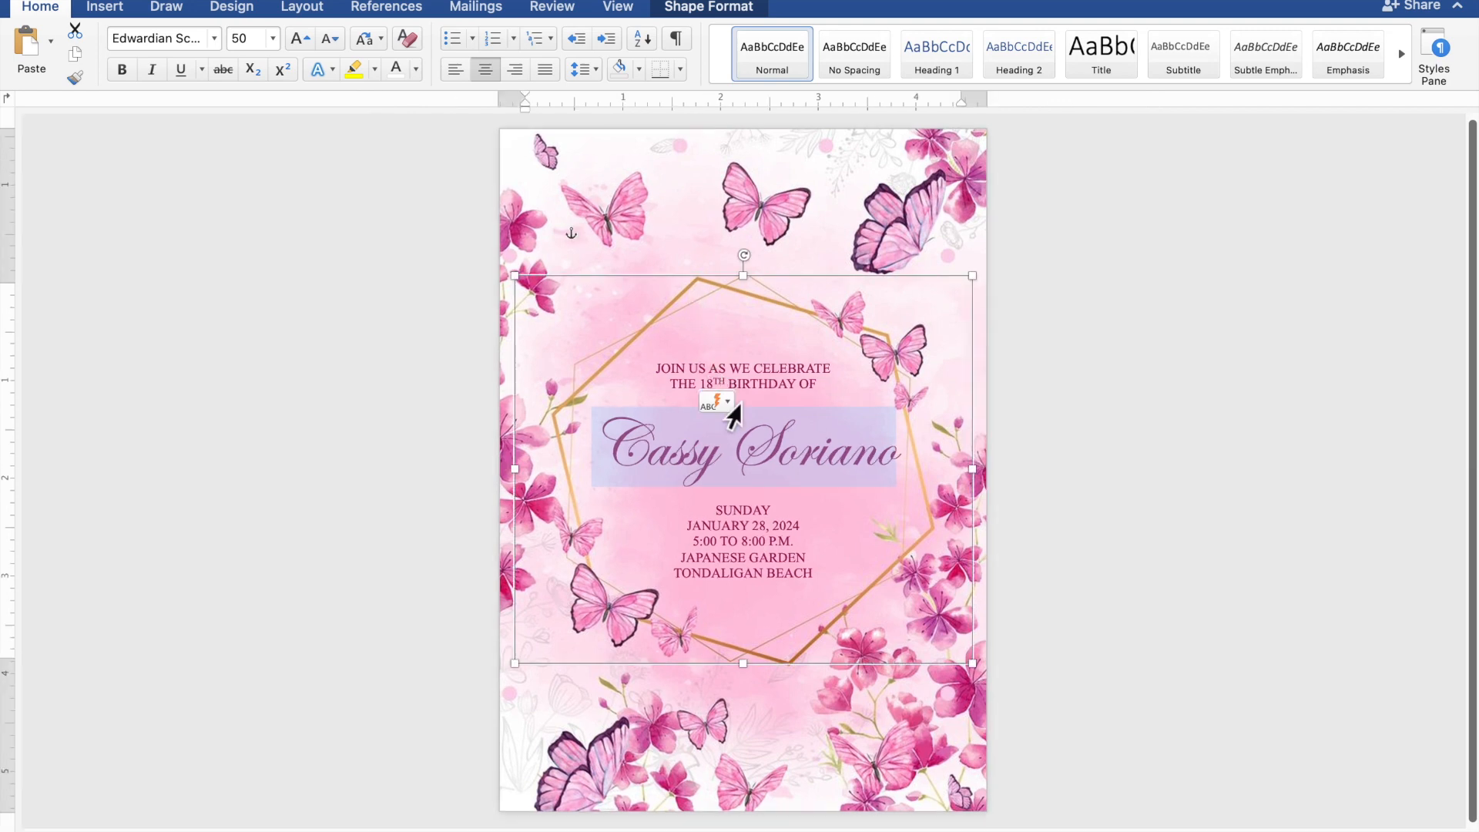
# Step: Insert a blank line above and below the celebrant's name
pyautogui.click(744, 404)
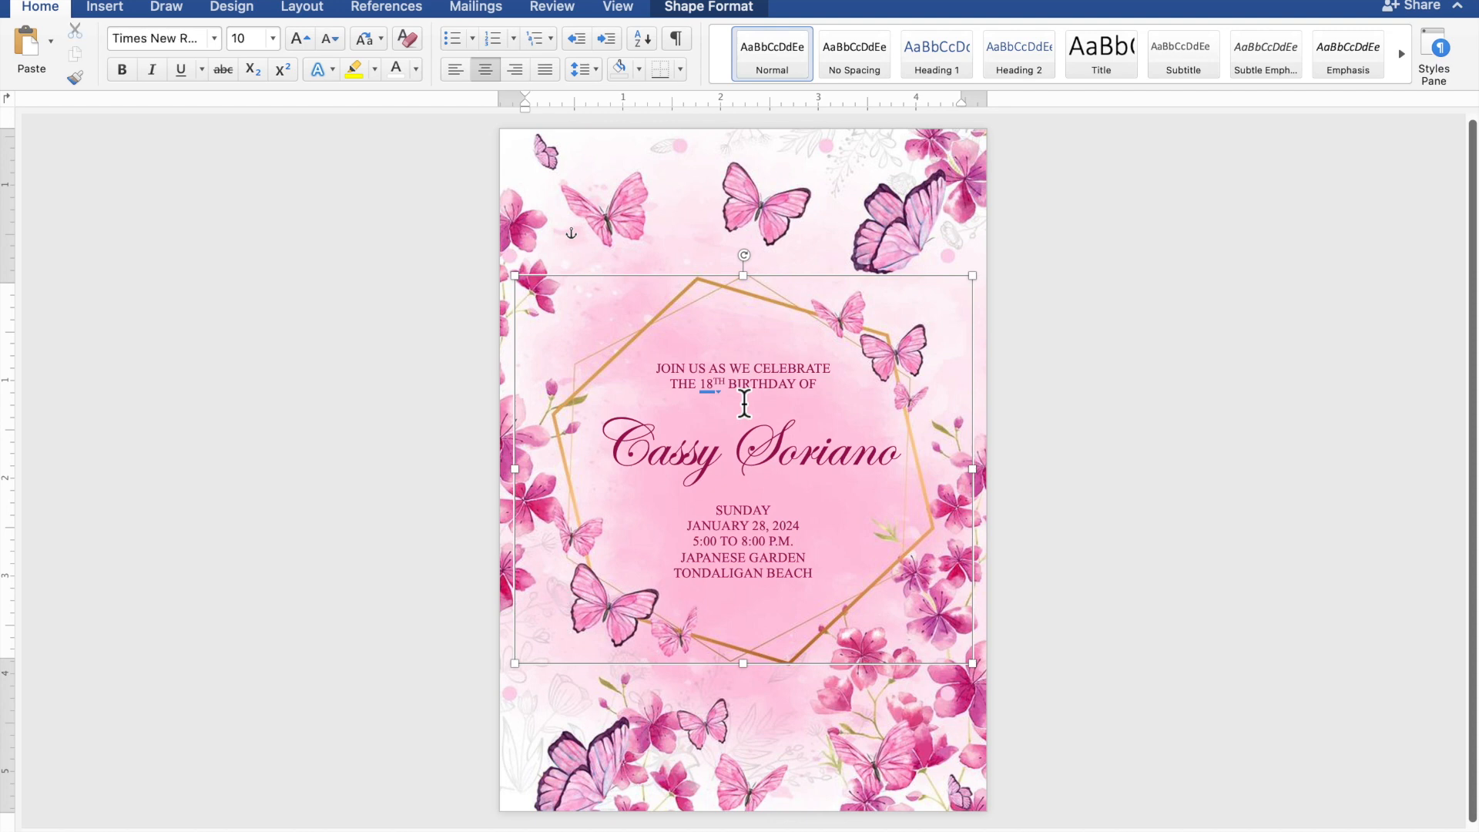
pyautogui.press('Return')
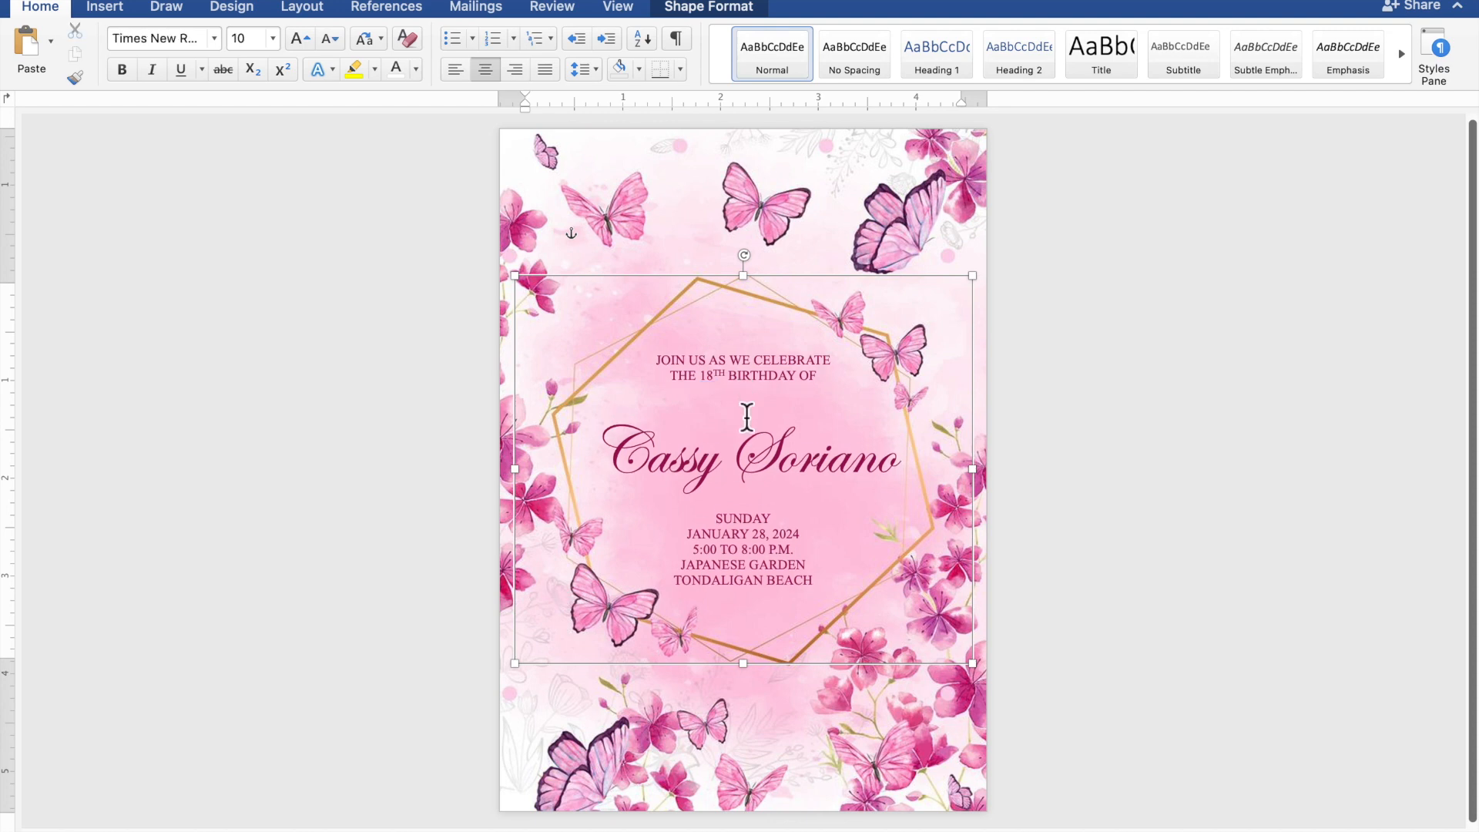
pyautogui.click(761, 506)
pyautogui.press('Return')
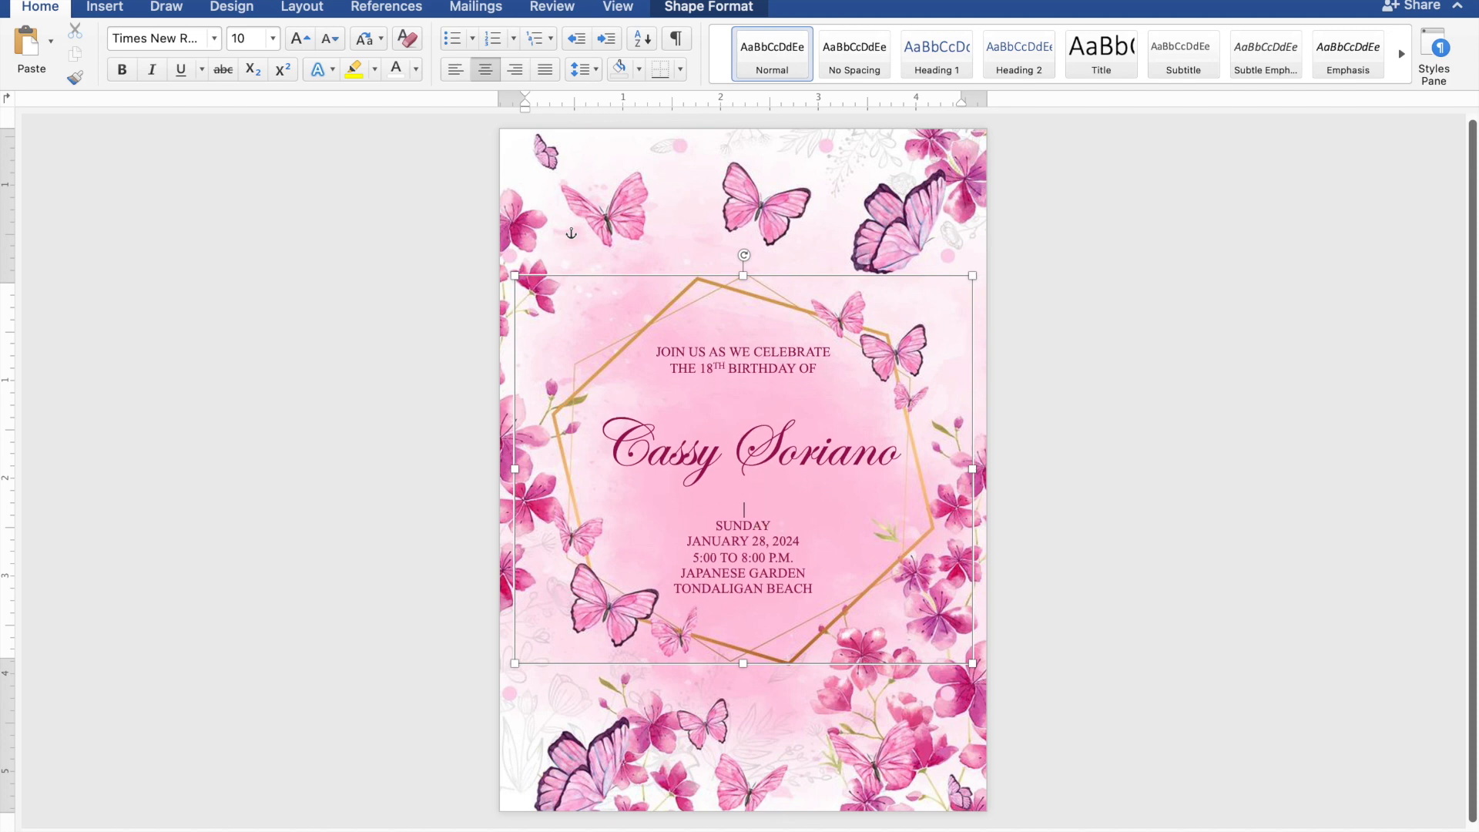
# Step: Nudge the invitation text box slightly upward on the page
pyautogui.click(811, 287)
pyautogui.press('Up')
pyautogui.press('Up')
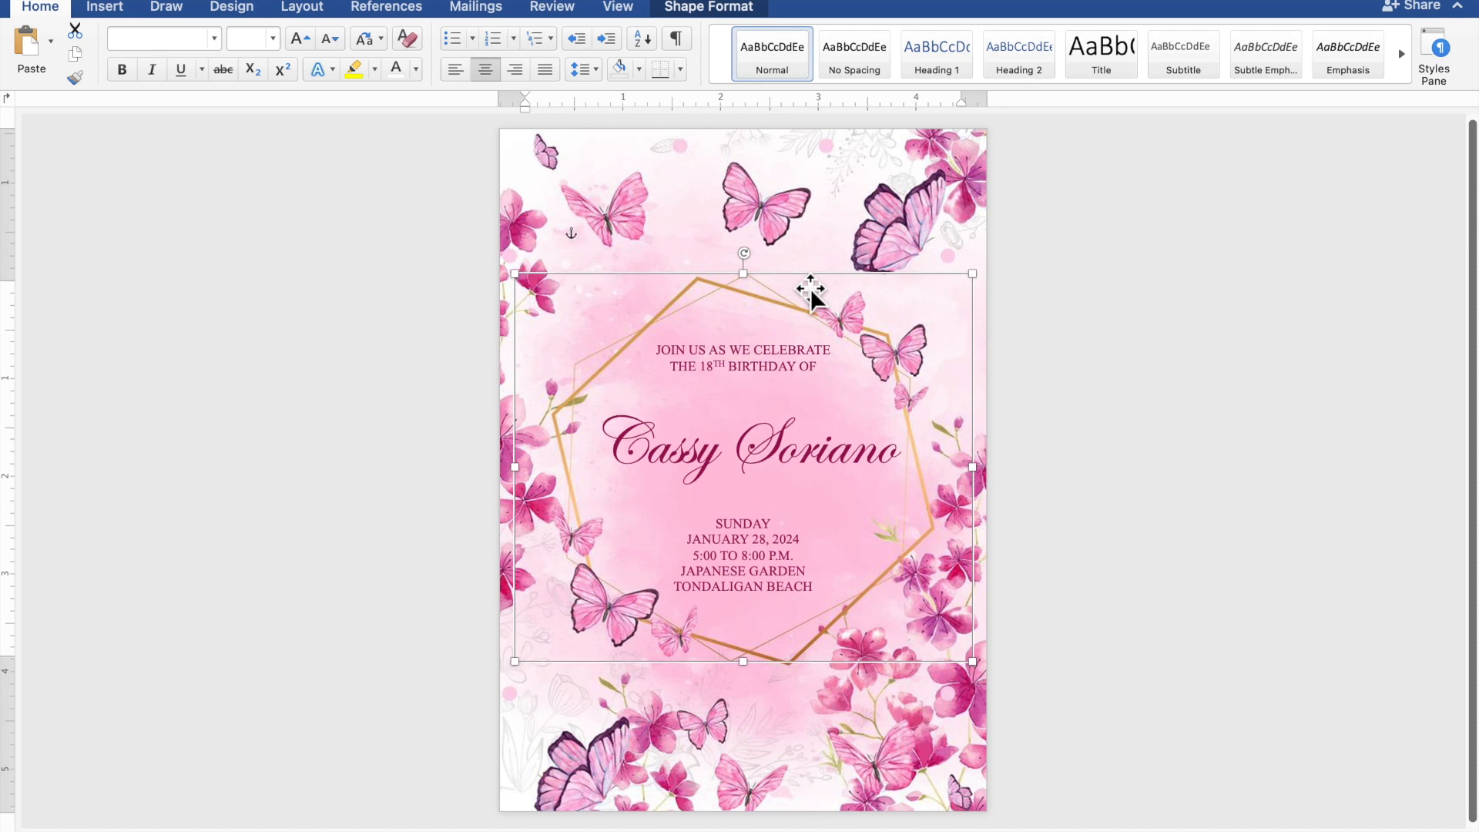
pyautogui.click(1286, 434)
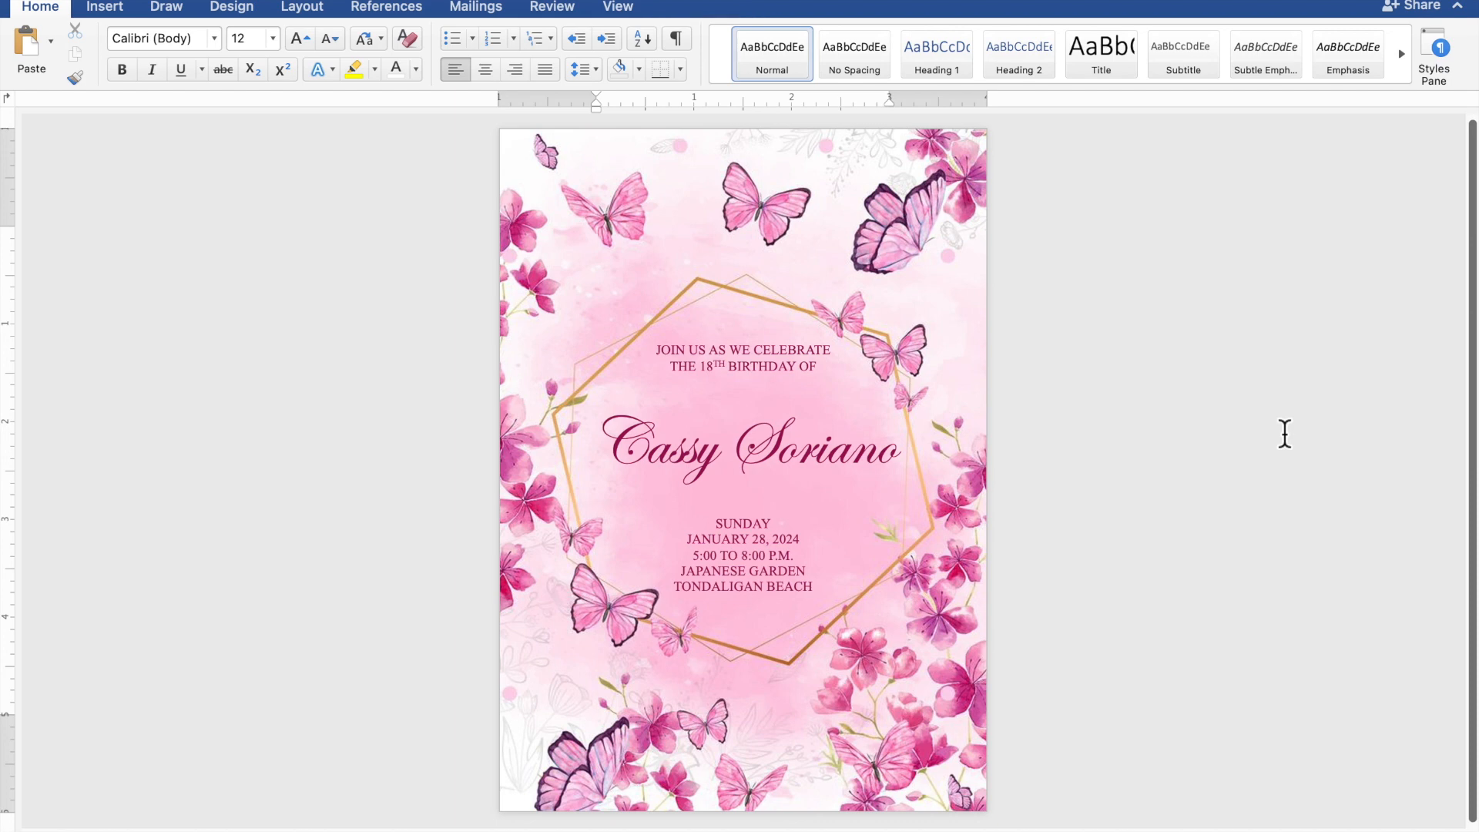